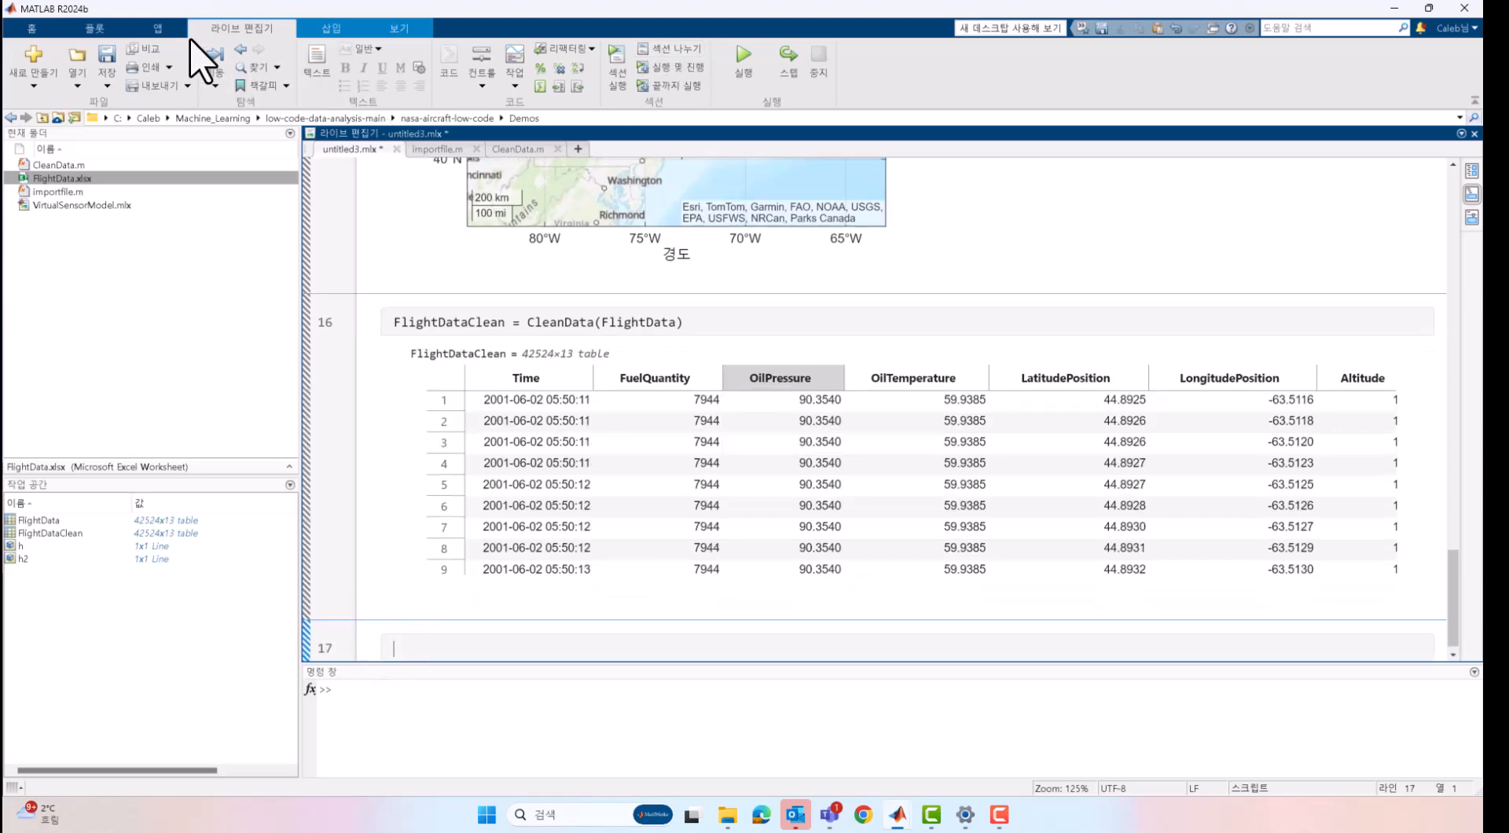
Launch the Regression Learner (회귀 학습기) app from the machine learning apps
click(159, 28)
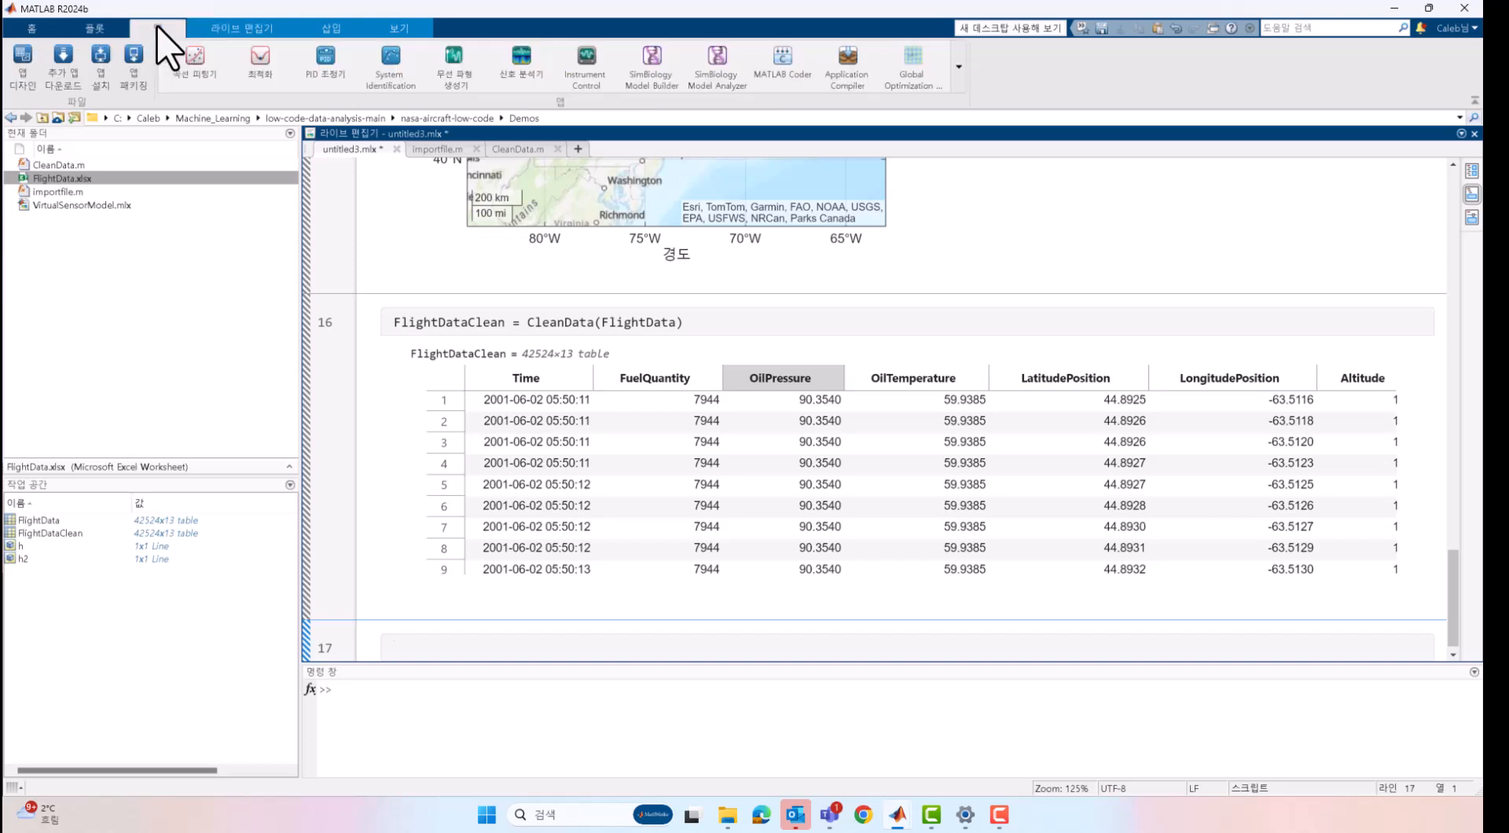
click(958, 68)
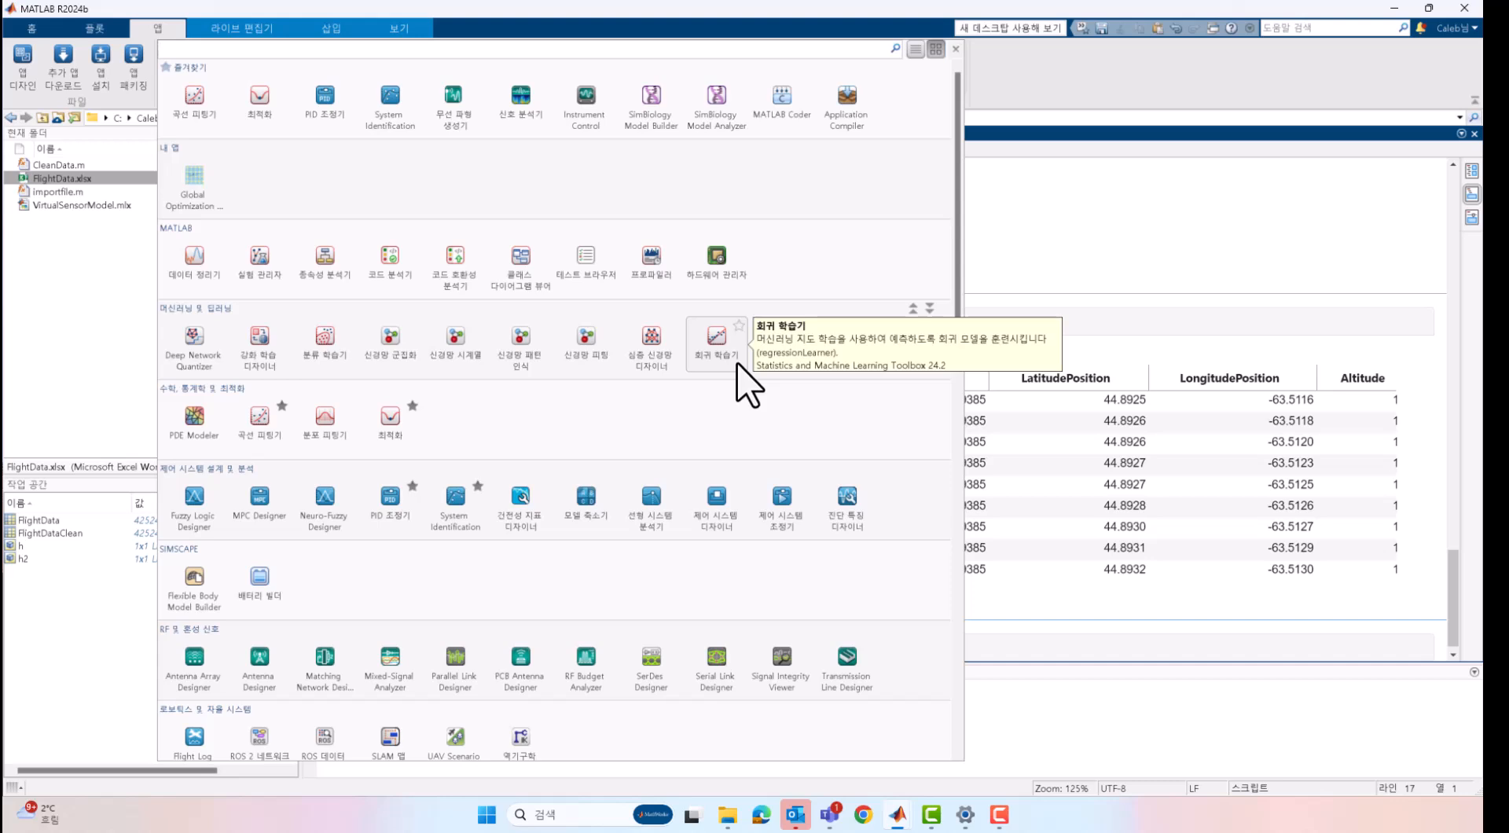
click(717, 355)
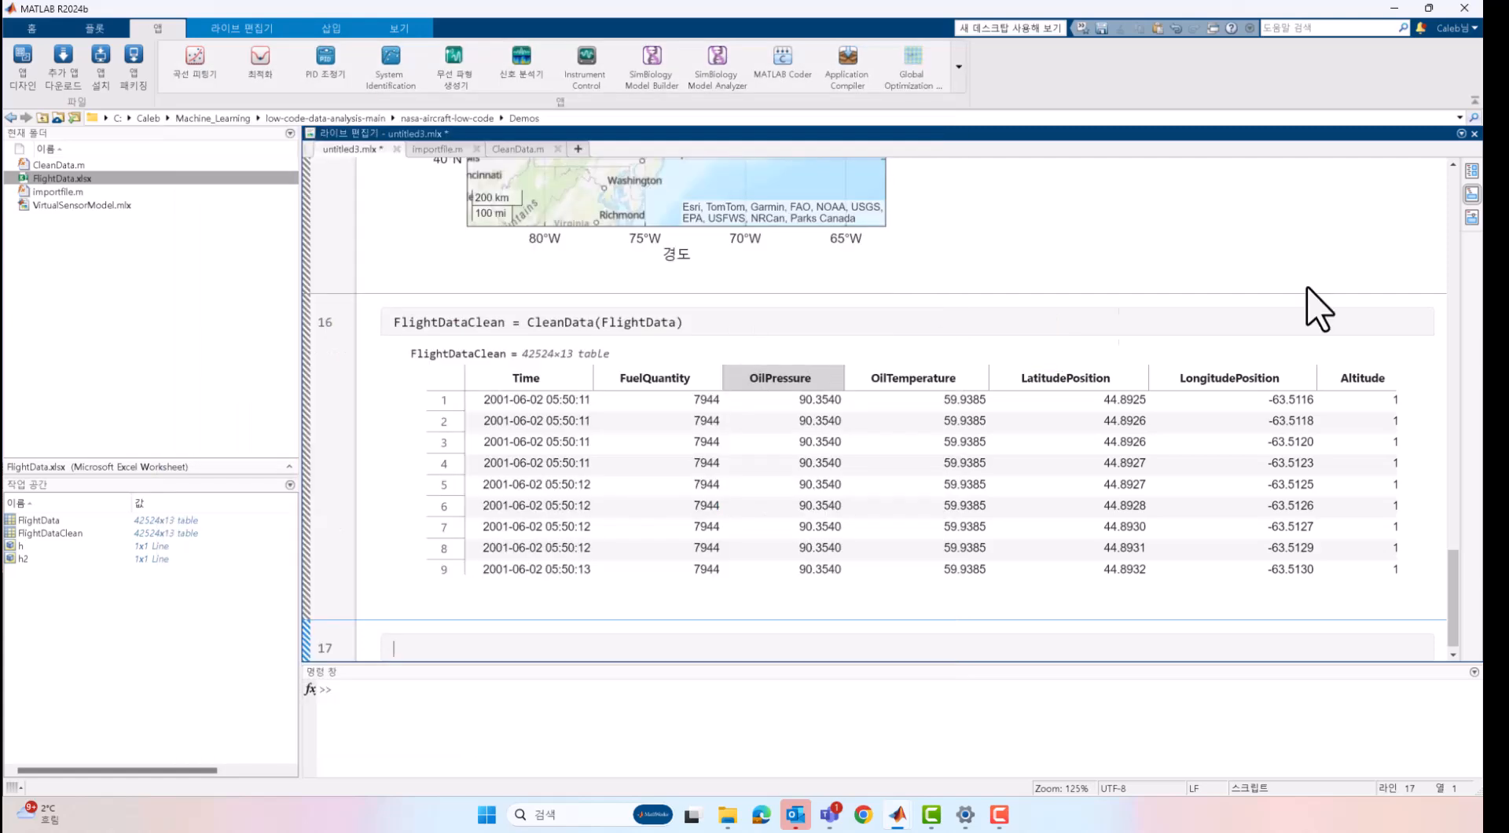
drag(1421, 102, 832, 116)
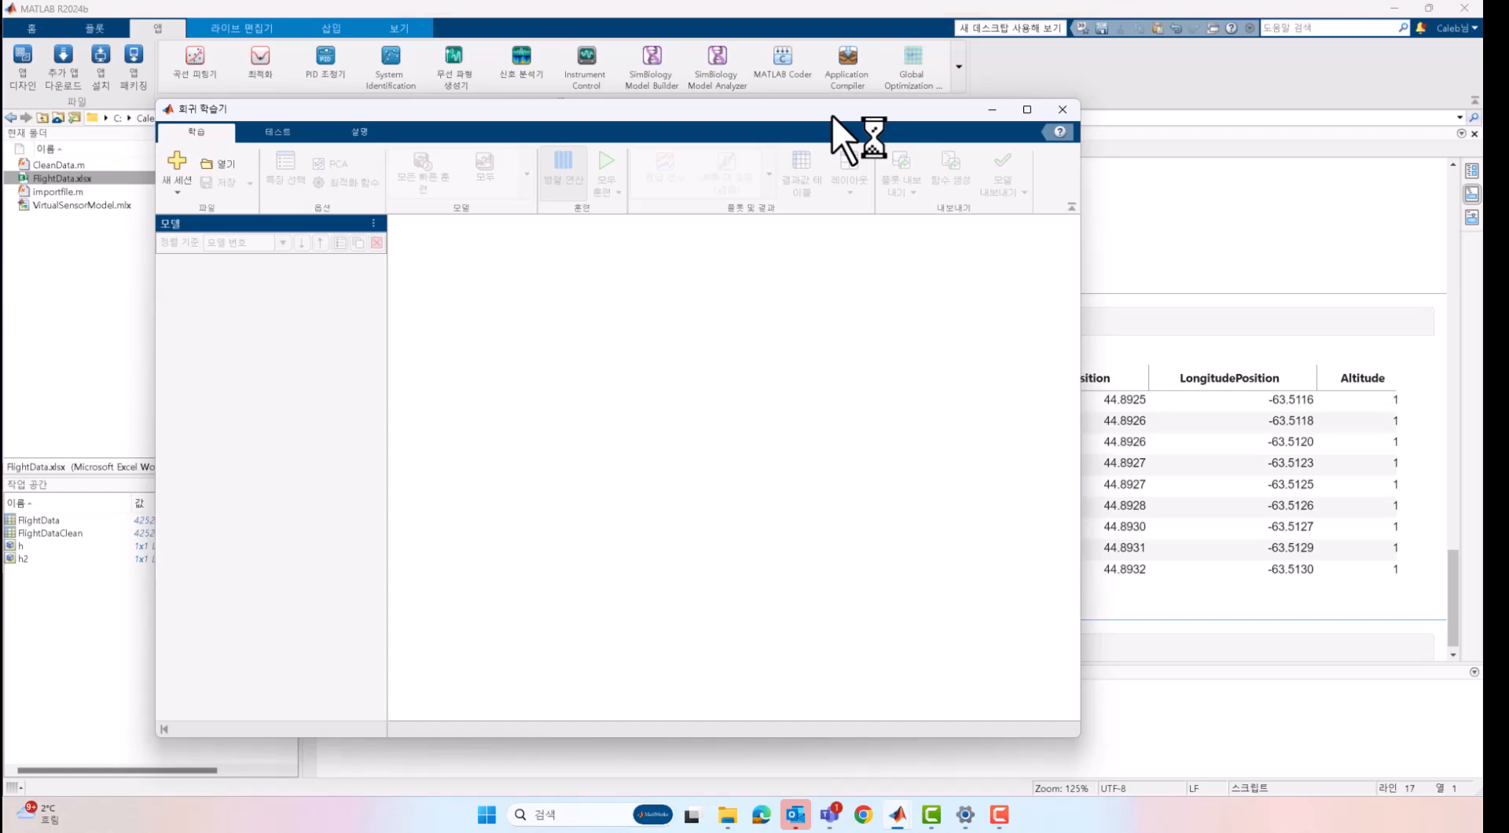
Create a new session from the workspace using FlightDataClean as the data set and TrueAirSpeed as the response variable
click(179, 193)
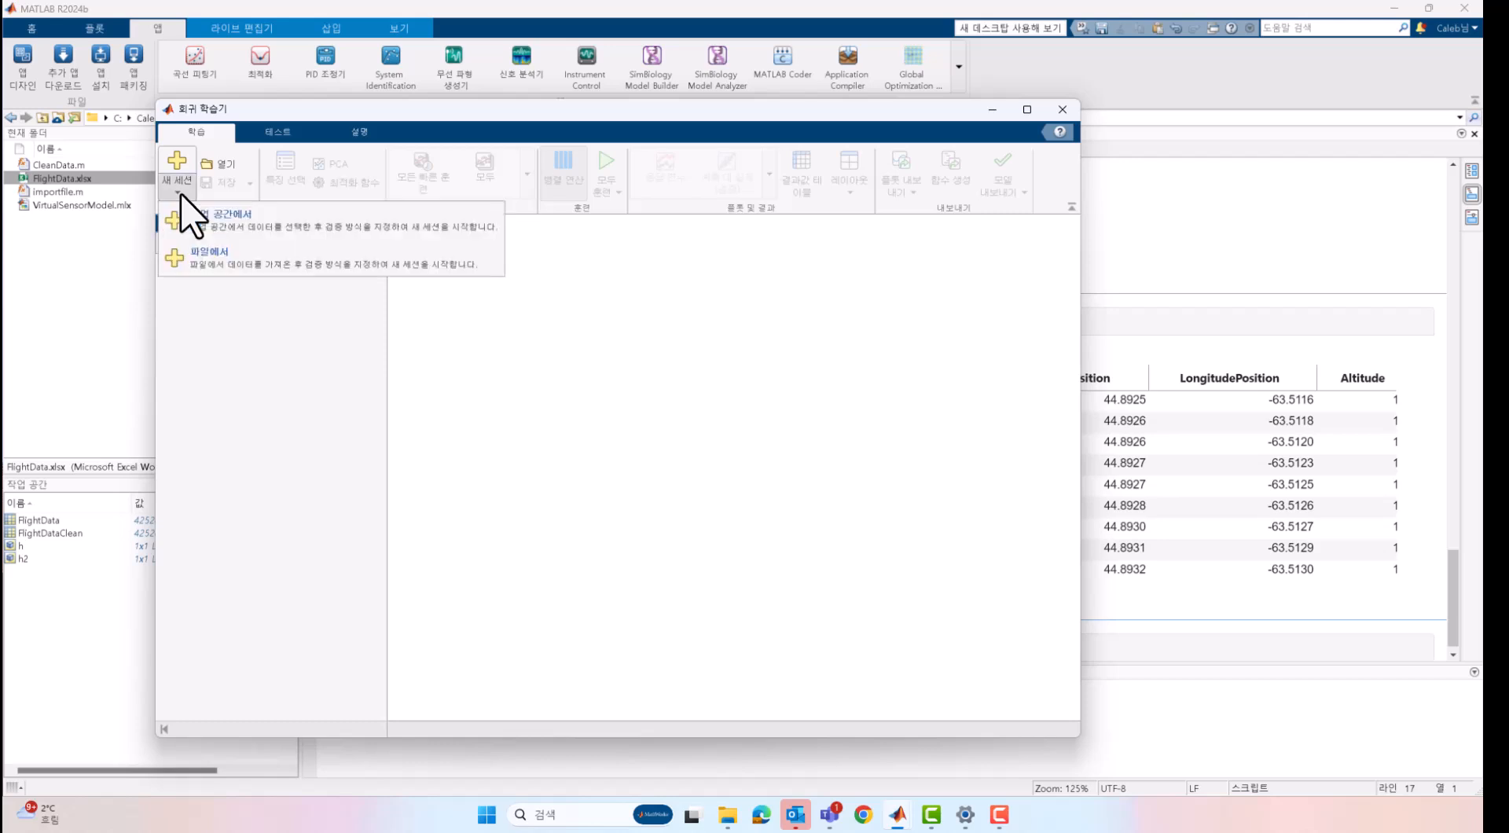
click(216, 224)
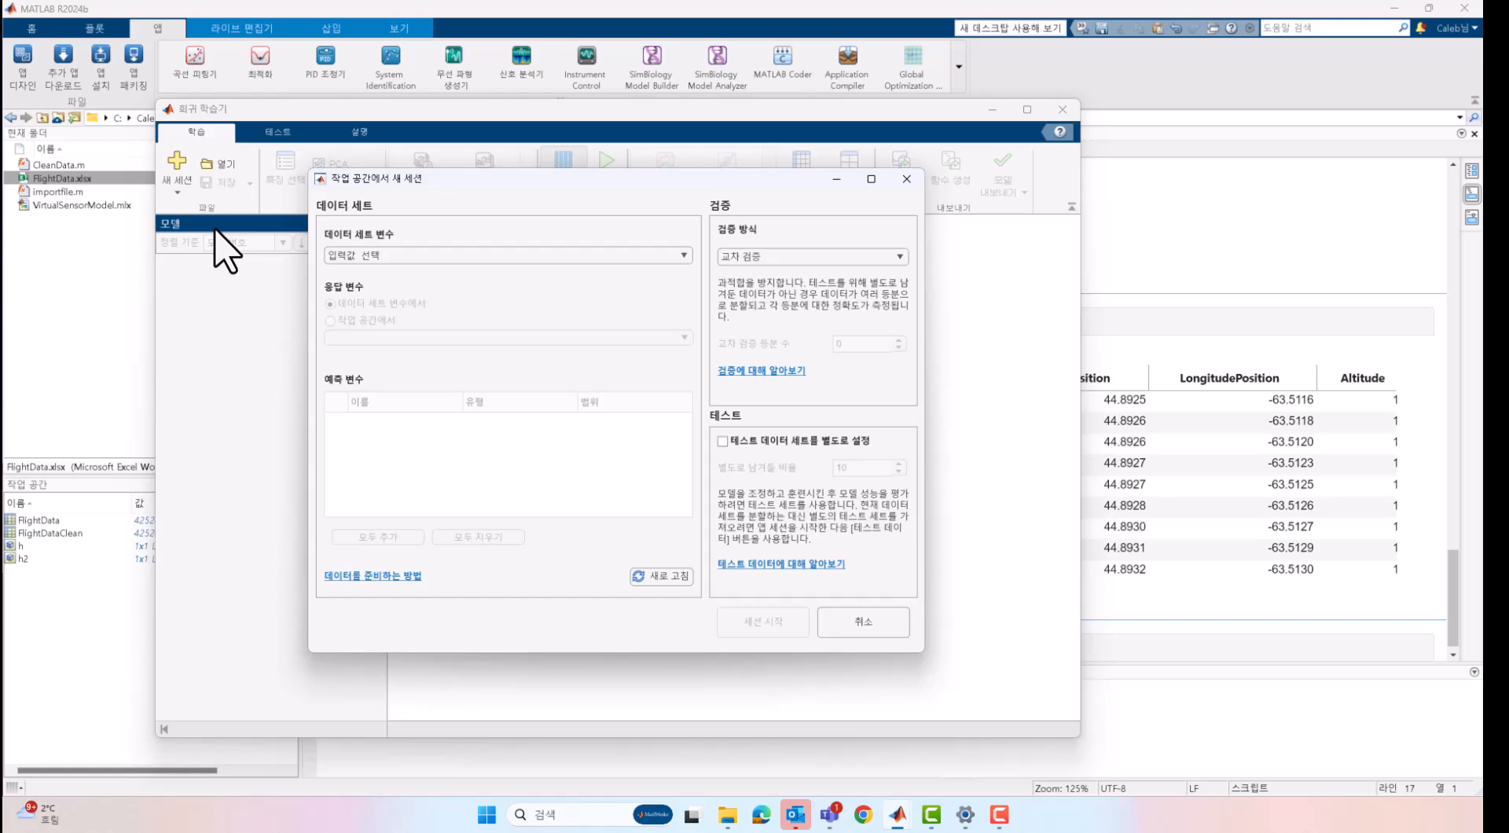
click(369, 258)
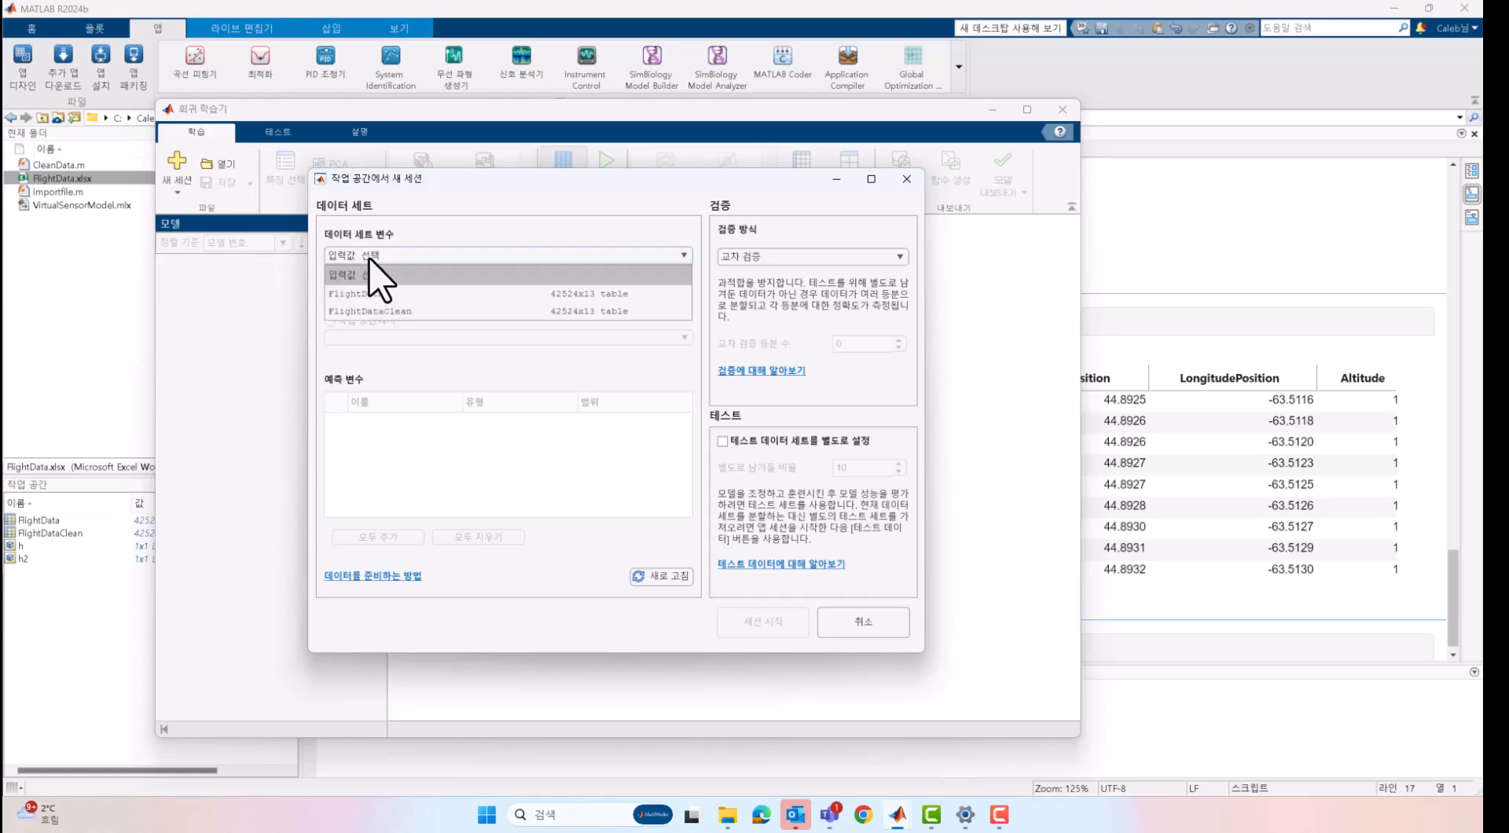
click(378, 311)
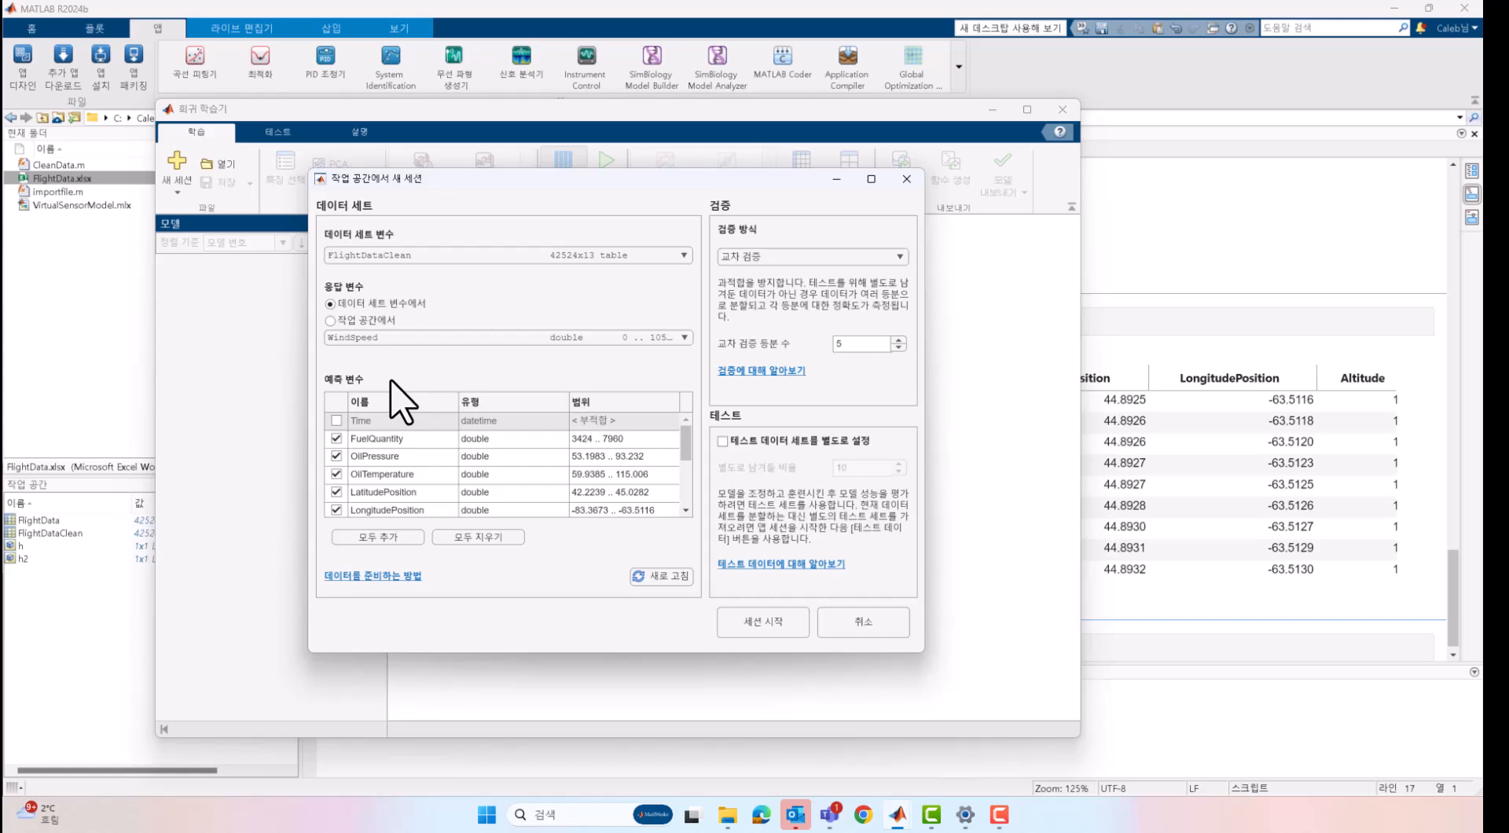
click(392, 337)
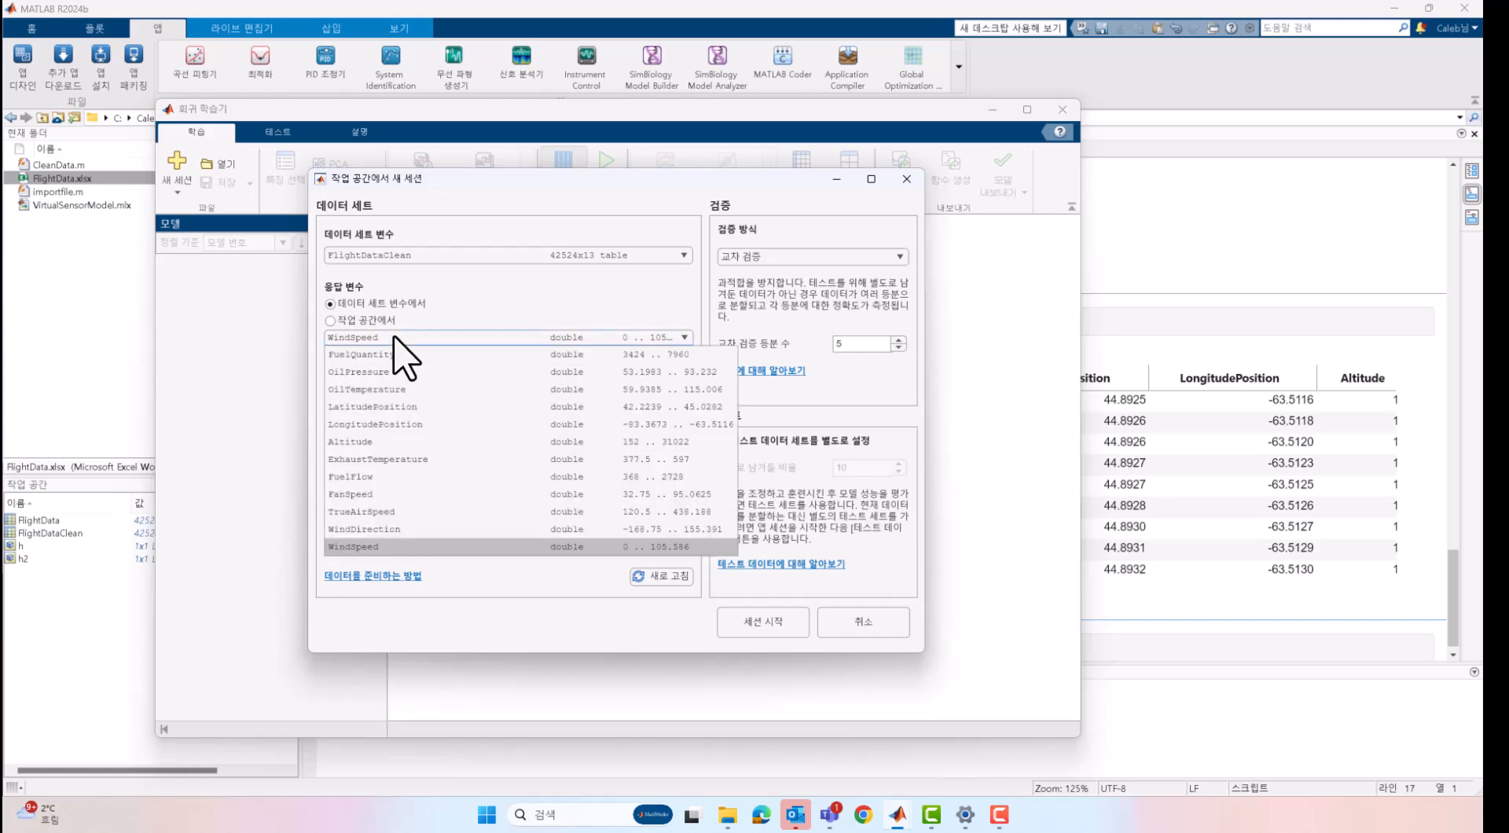
click(380, 511)
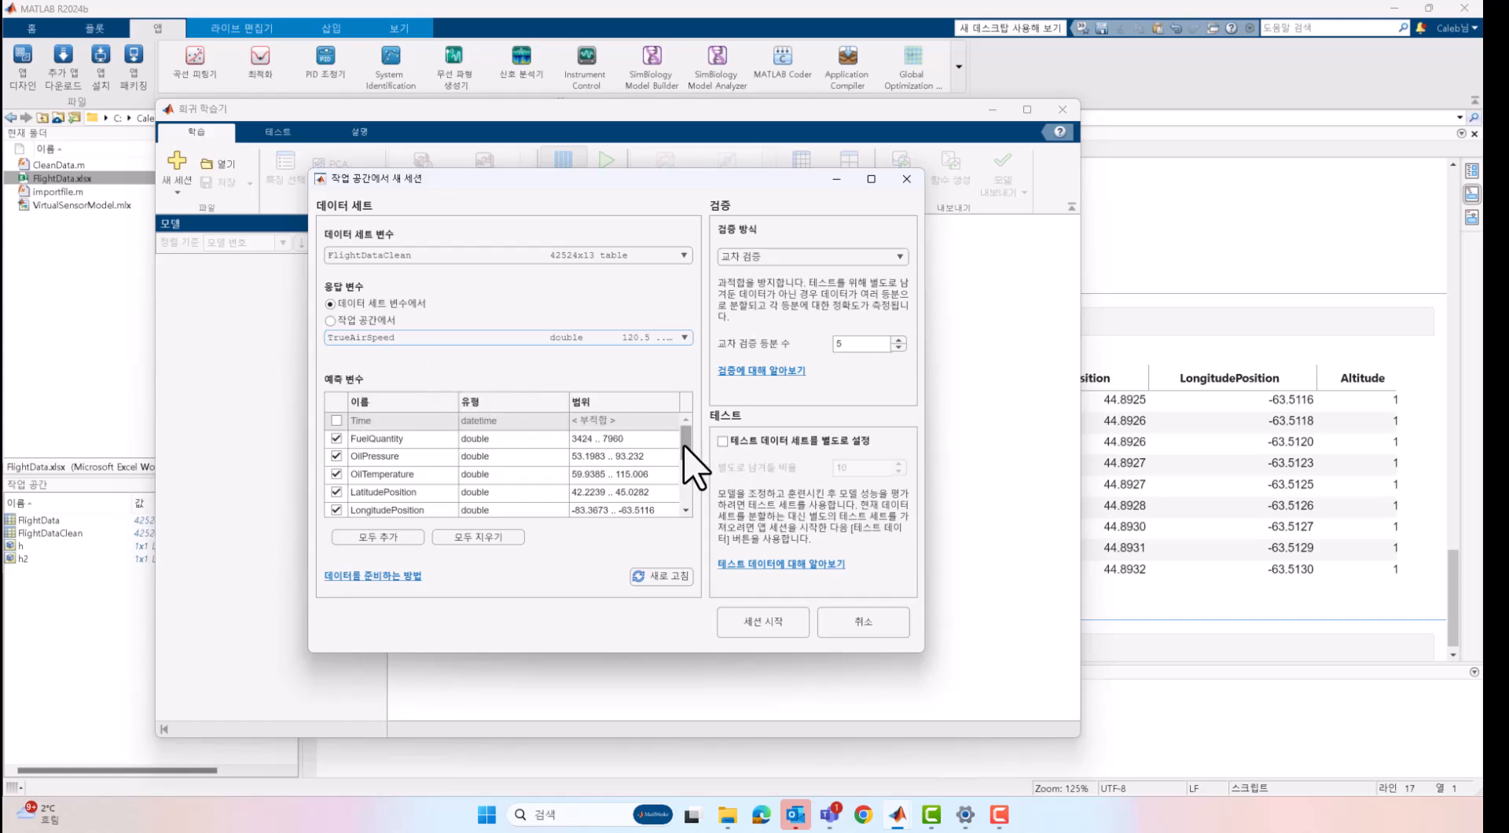
Exclude LatitudePosition and LongitudePosition from the predictors and start the session
scroll(682, 449, down, 1)
mouse_move(683, 464)
mouse_down()
mouse_move(684, 503)
mouse_move(684, 434)
mouse_move(688, 507)
mouse_move(686, 478)
mouse_up()
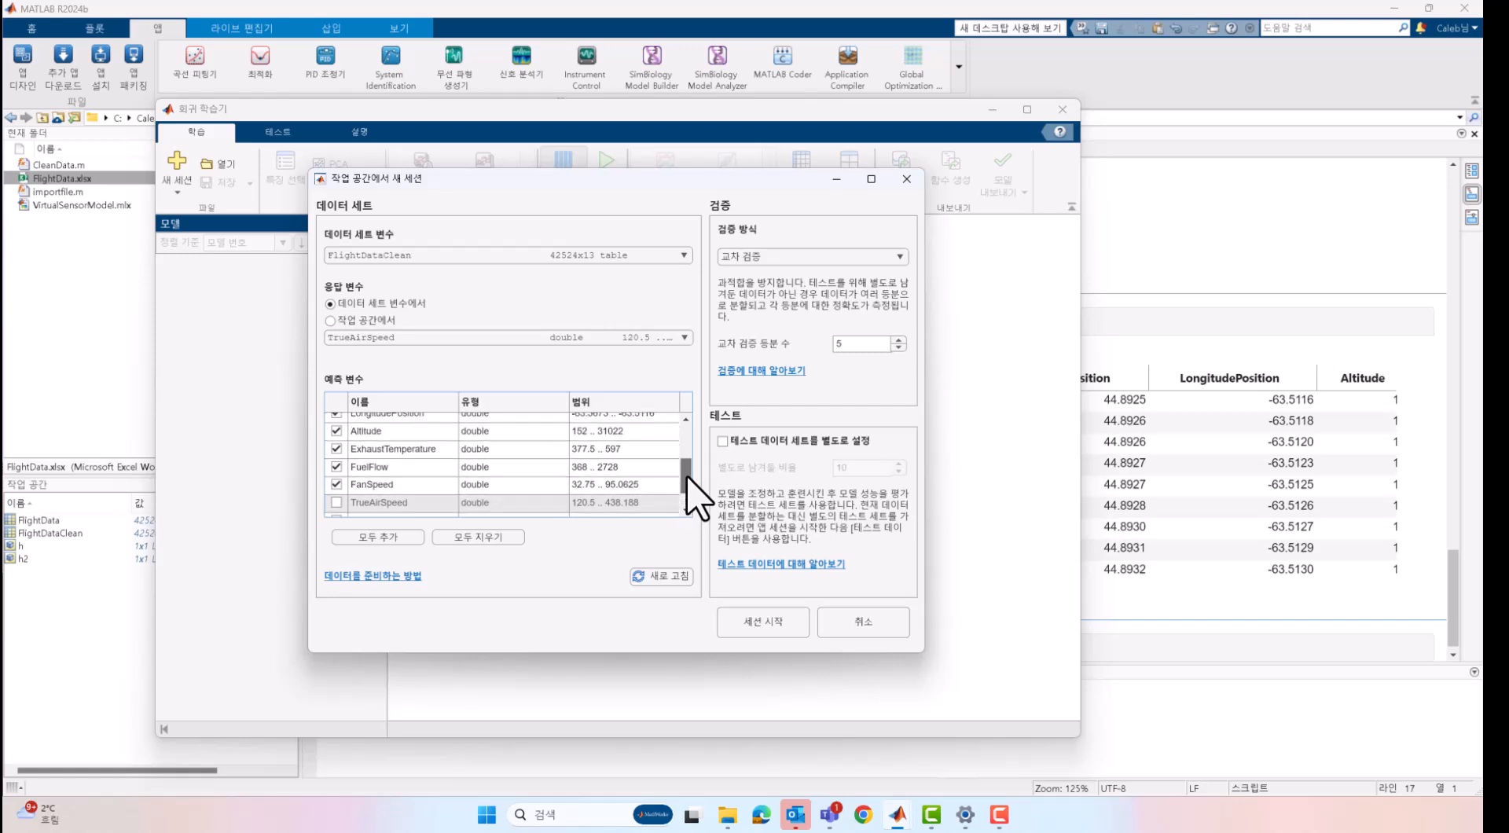
drag(686, 474, 682, 463)
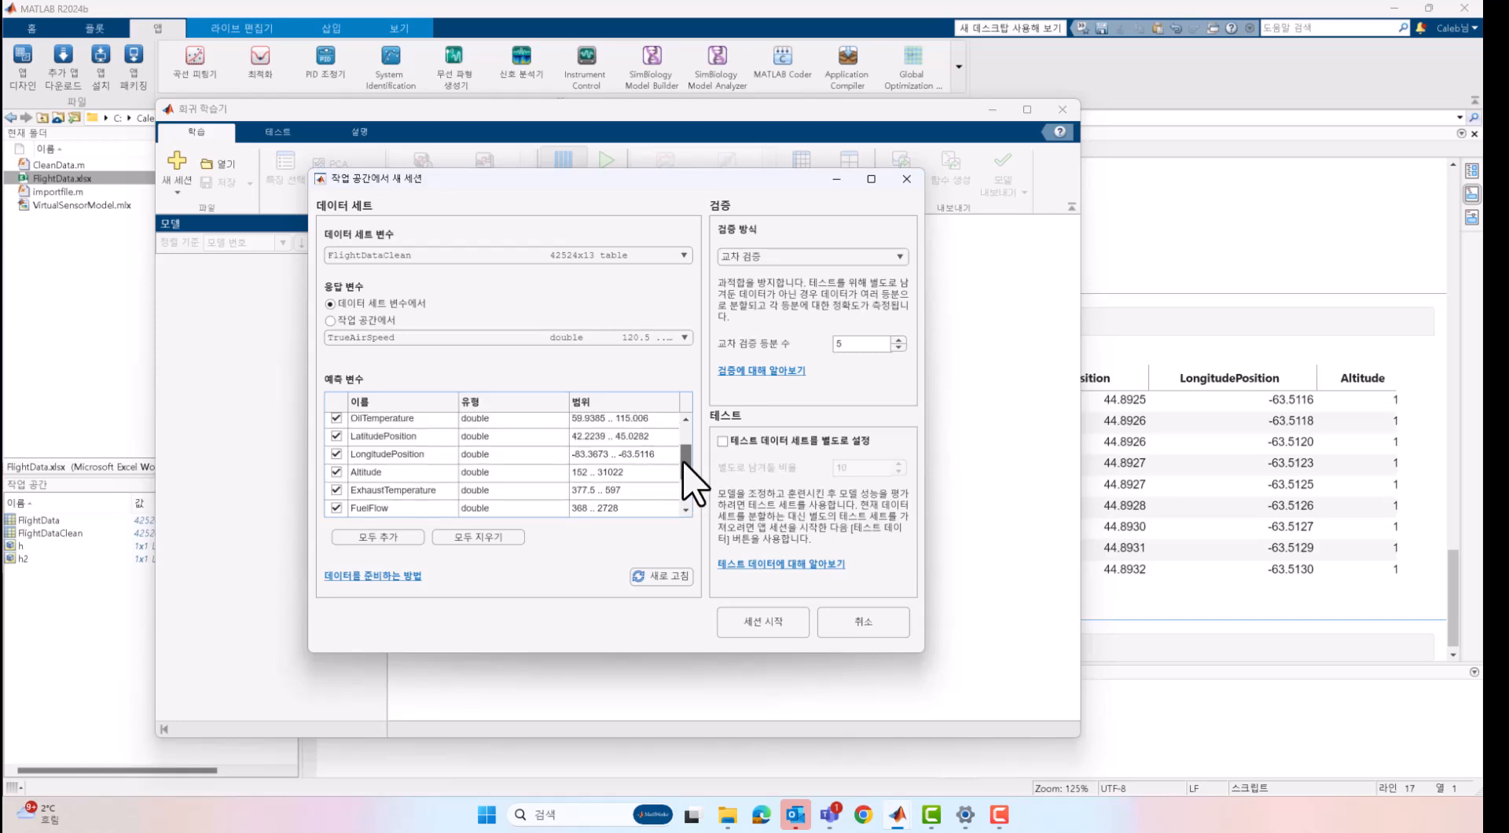
click(337, 436)
click(337, 455)
click(761, 633)
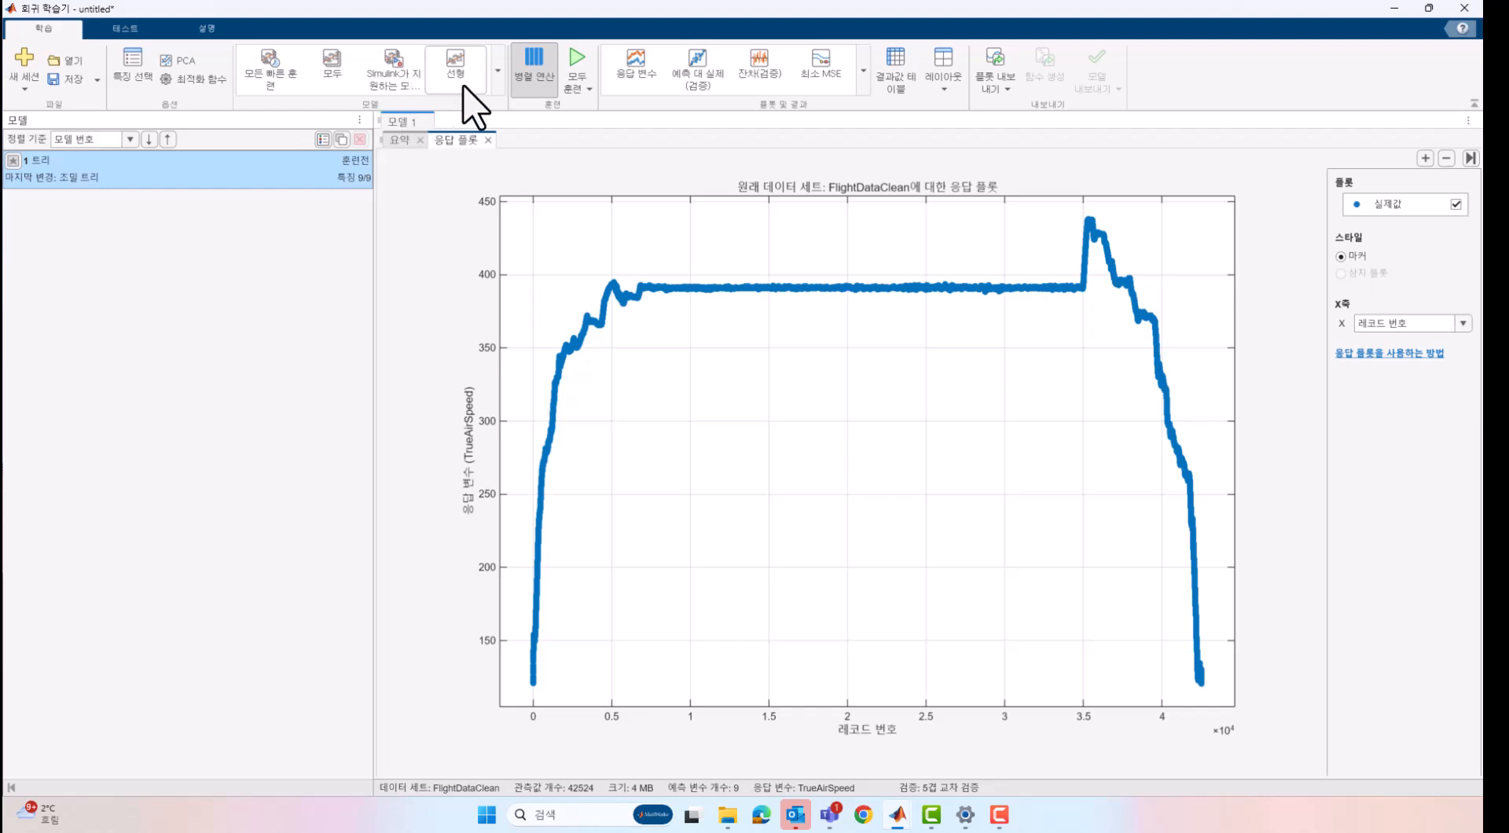
Add the set of all quick-to-train models (모든 빠른 훈련) to the session
click(497, 71)
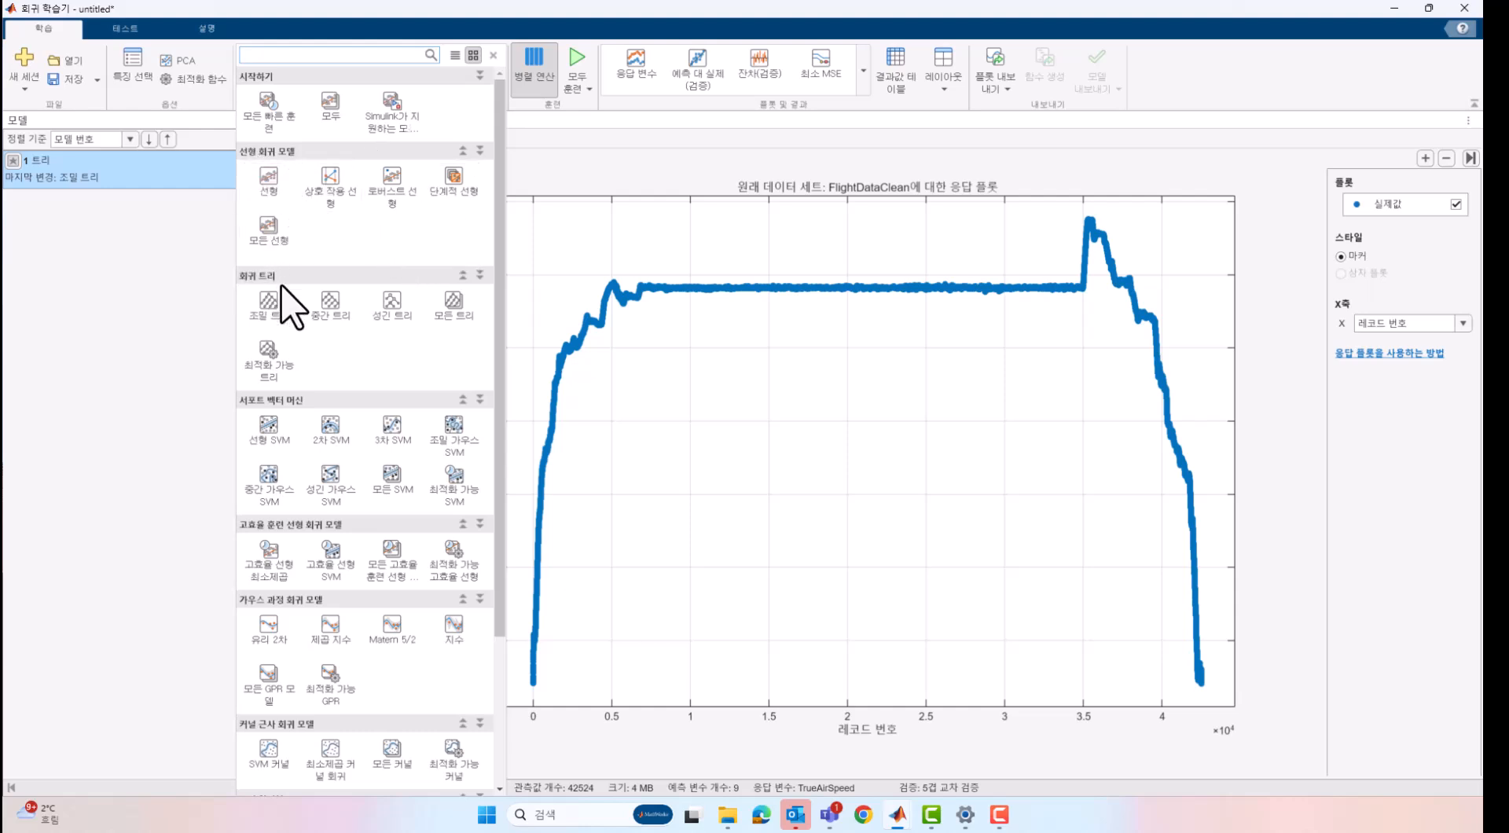
scroll(495, 381, down, 1)
drag(495, 380, 499, 617)
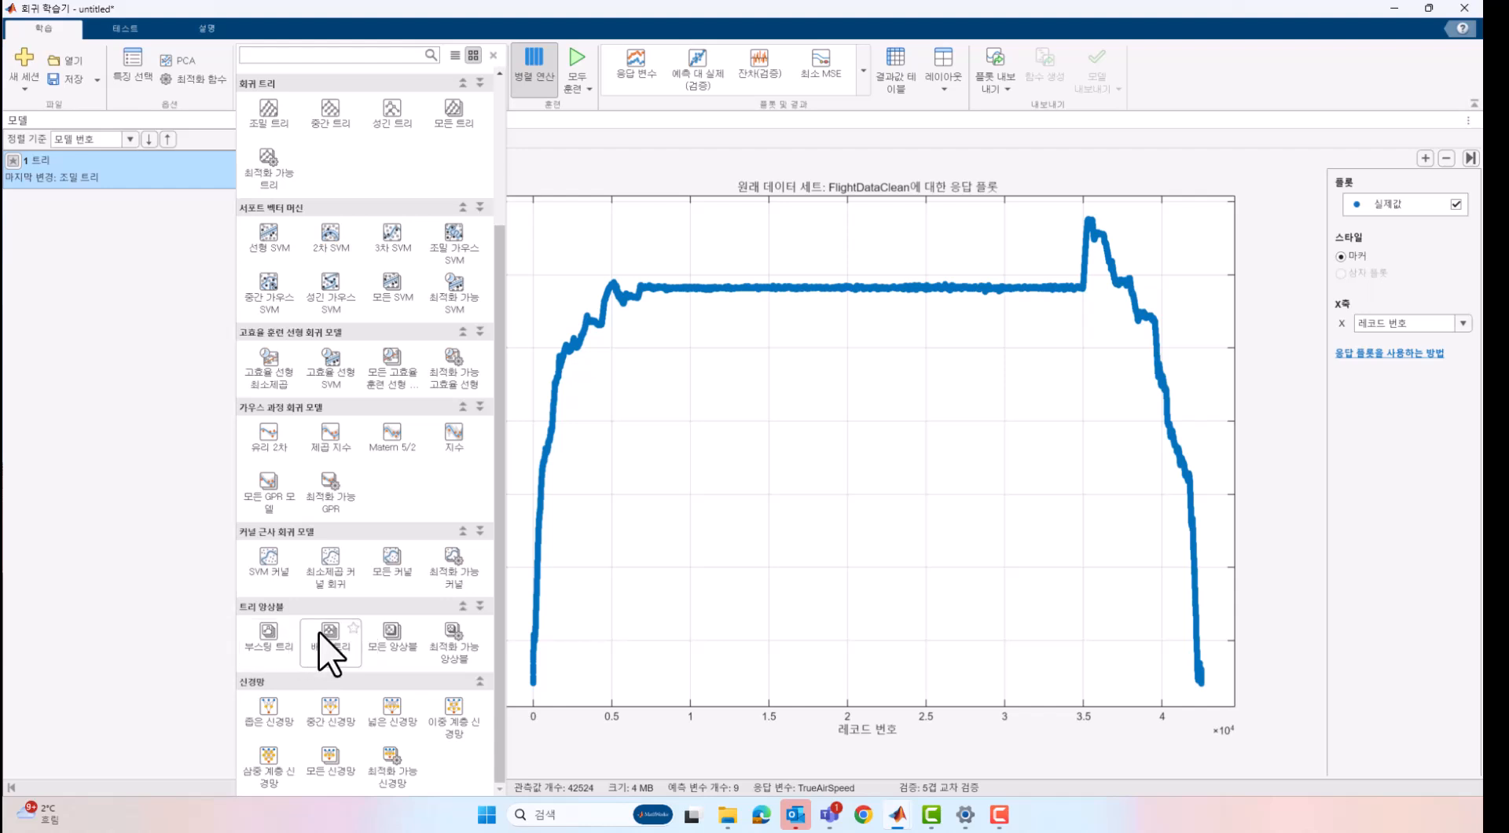
scroll(416, 542, up, 5)
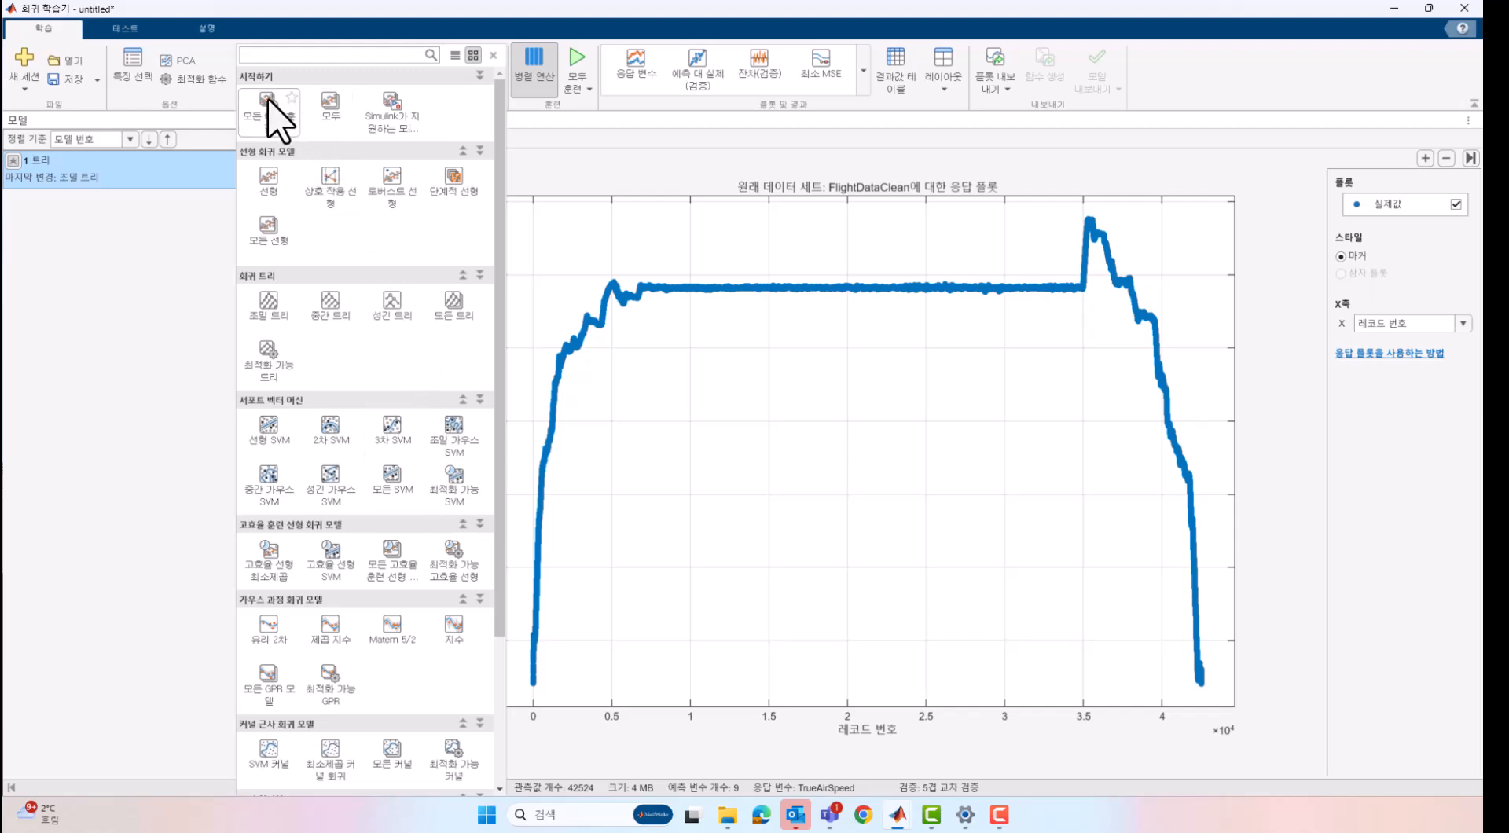
click(269, 100)
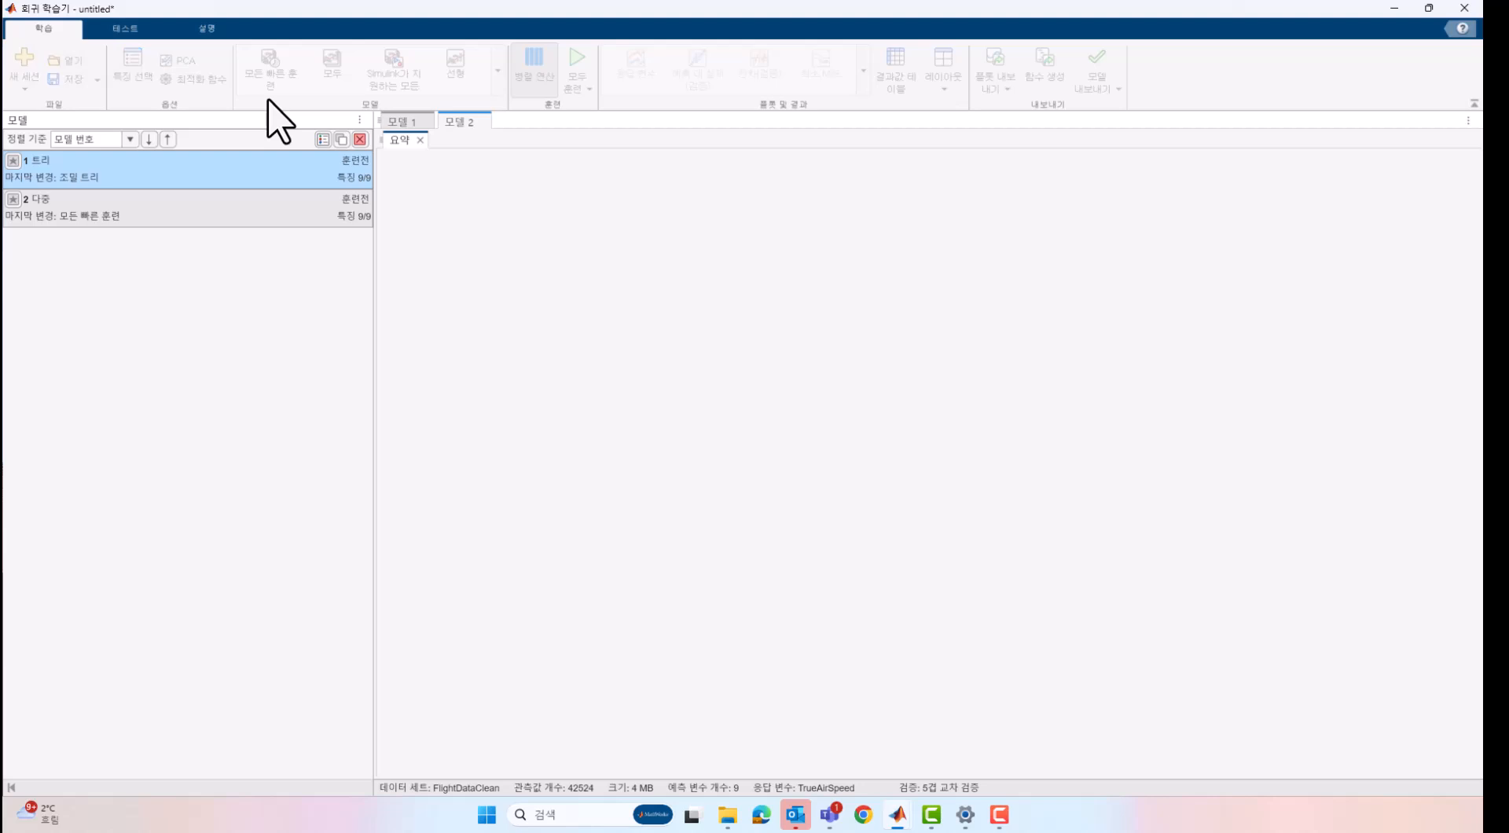
Delete the untrained fine tree draft, model 1, from the model list
click(335, 162)
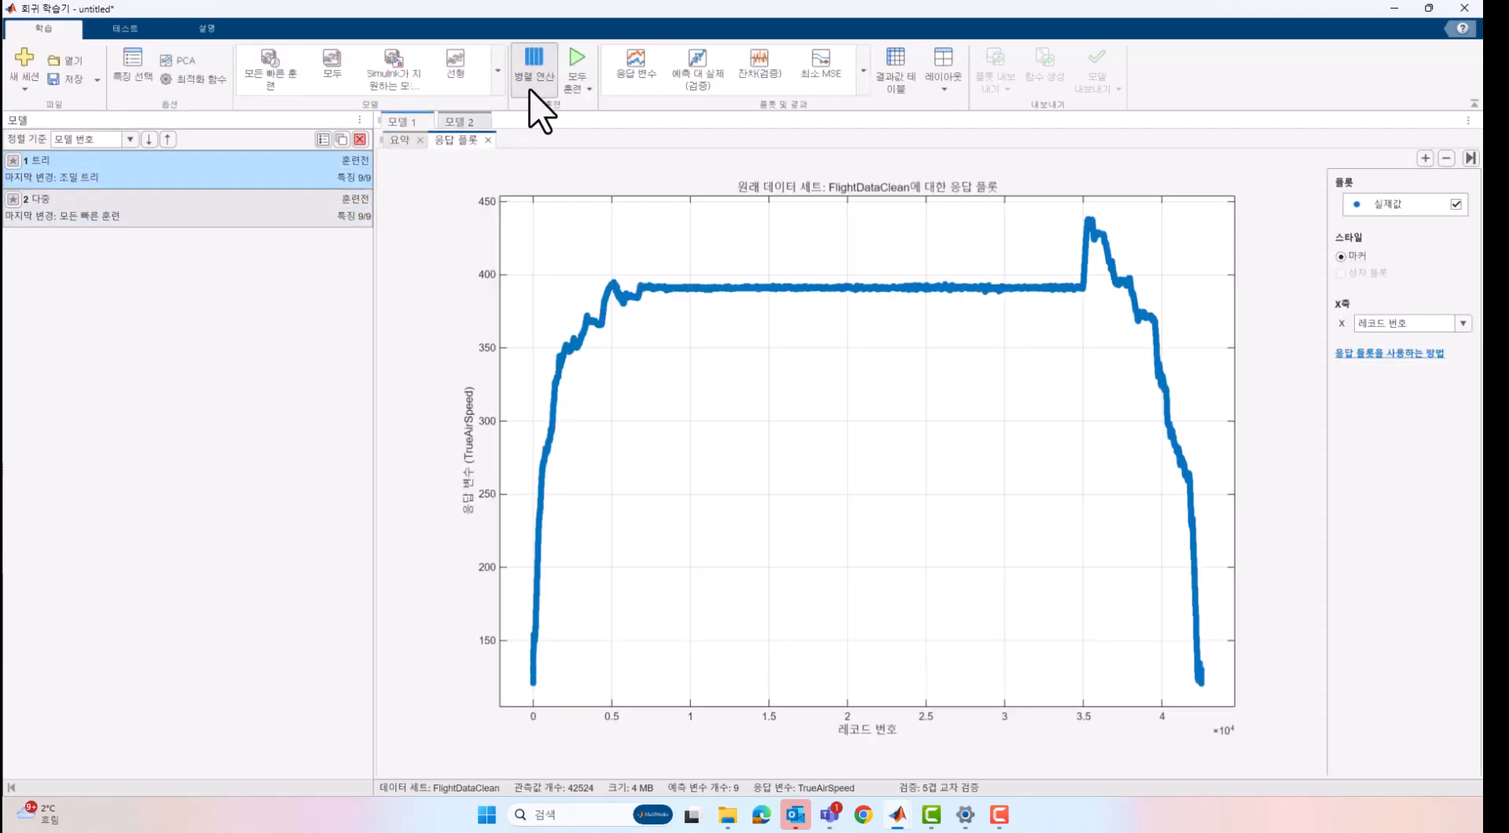
click(362, 154)
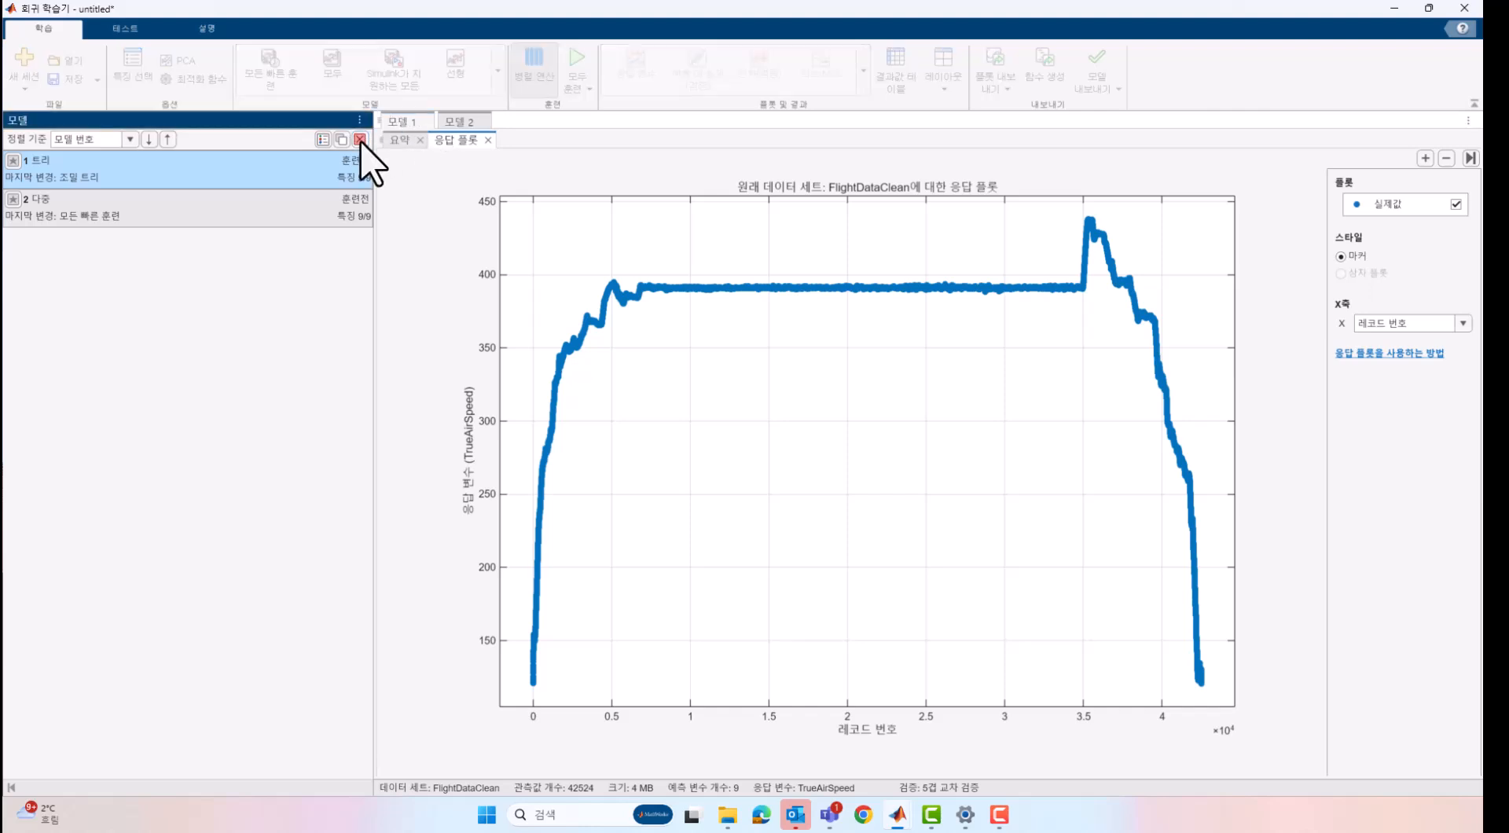
key(Delete)
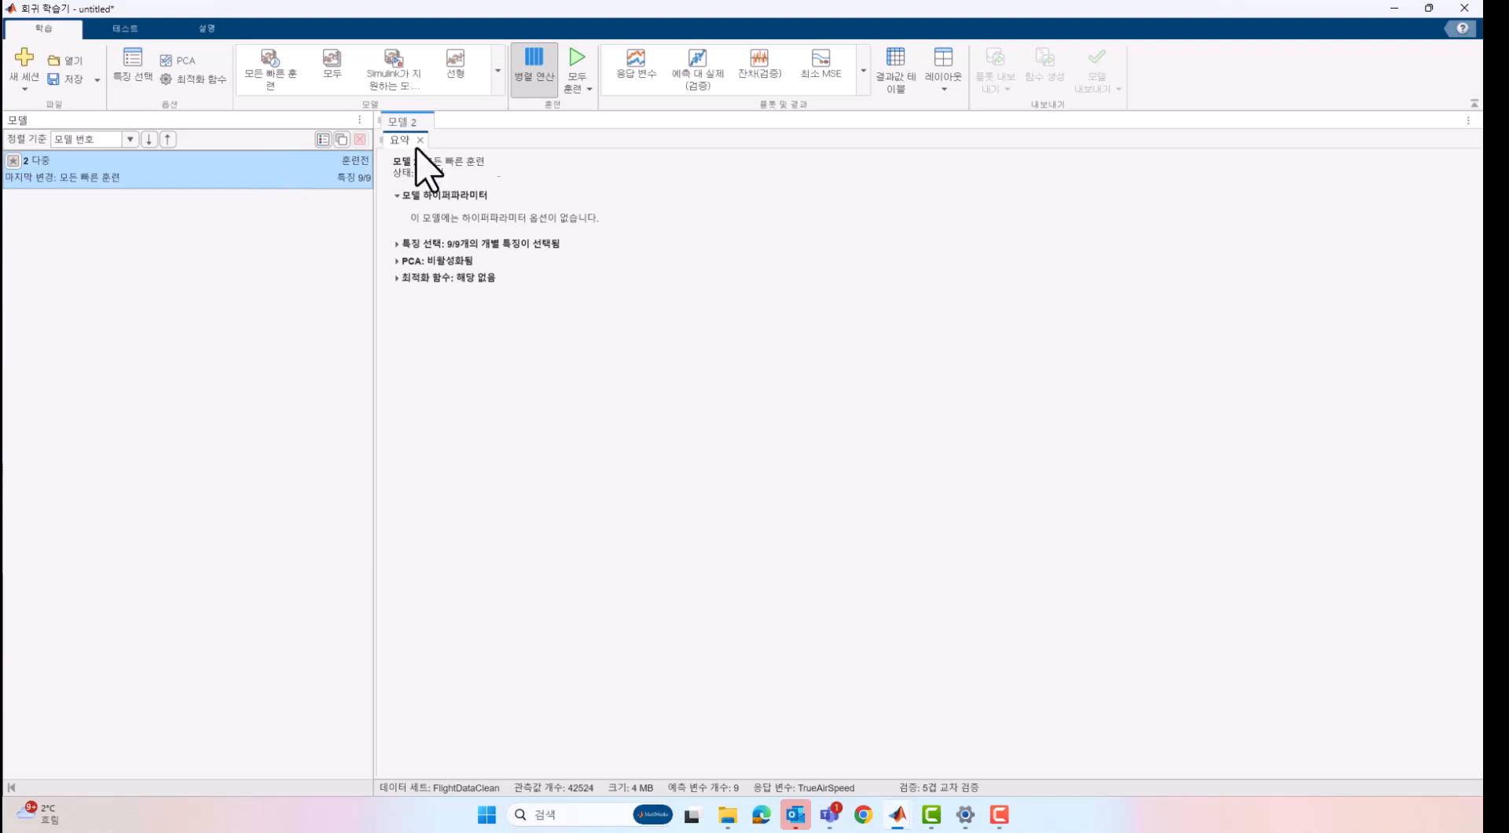
Train all the quick-to-train models and show the response plot of fine tree model 2.2
click(582, 67)
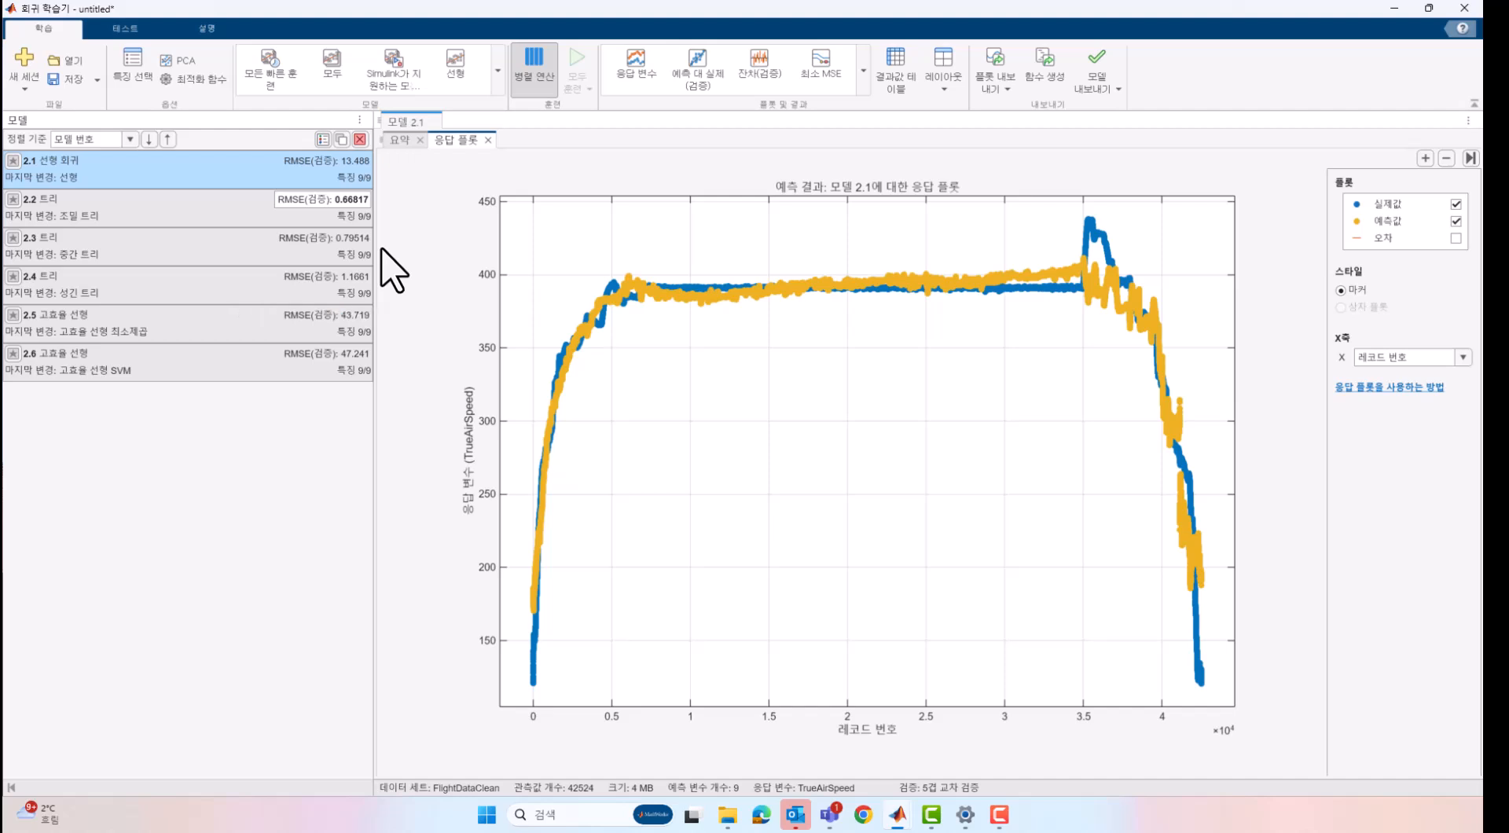
click(174, 212)
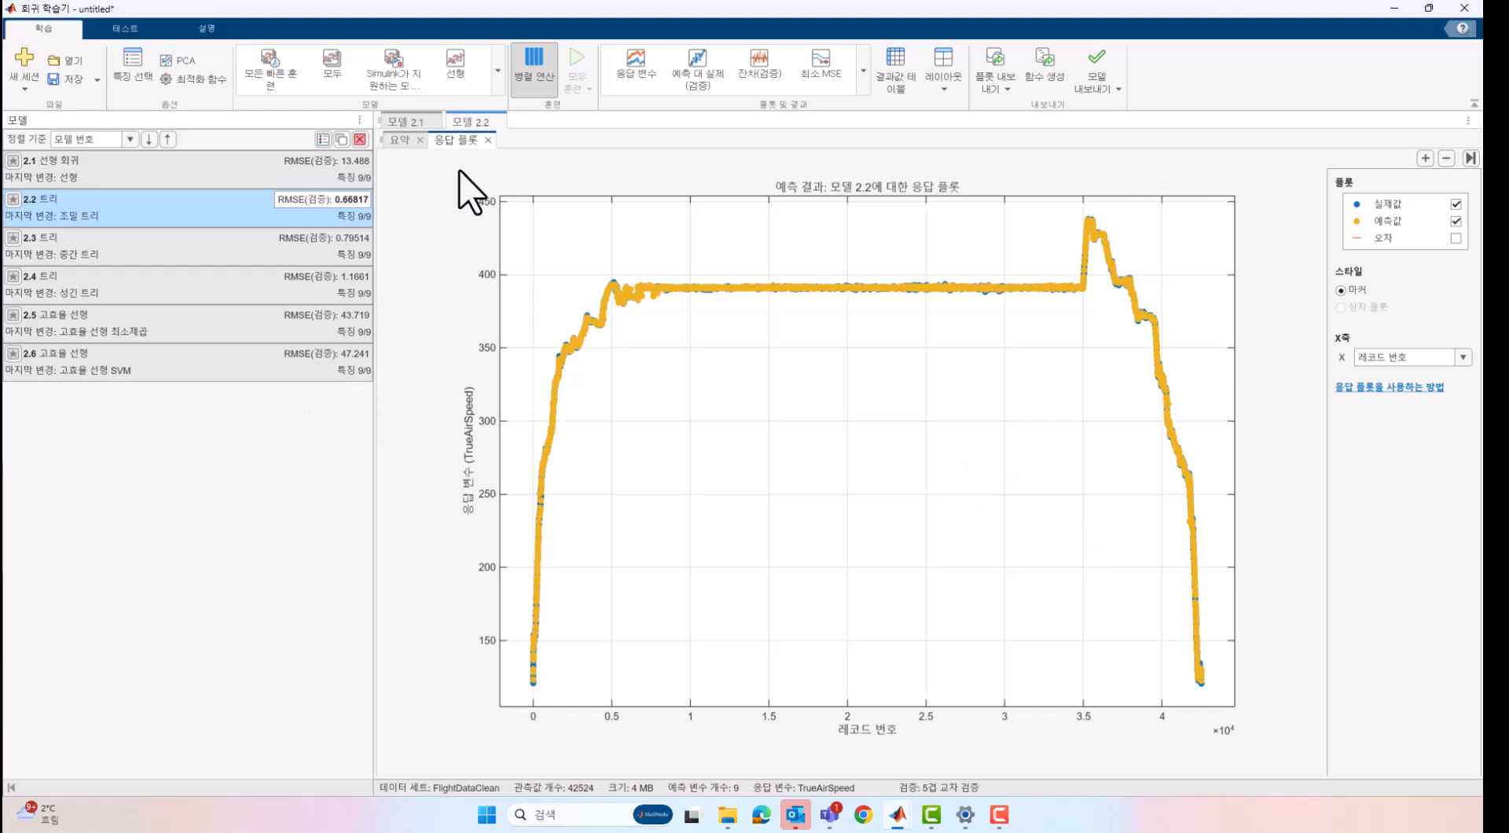
Add a bagged trees (배깅 트리) ensemble model and train it
click(498, 73)
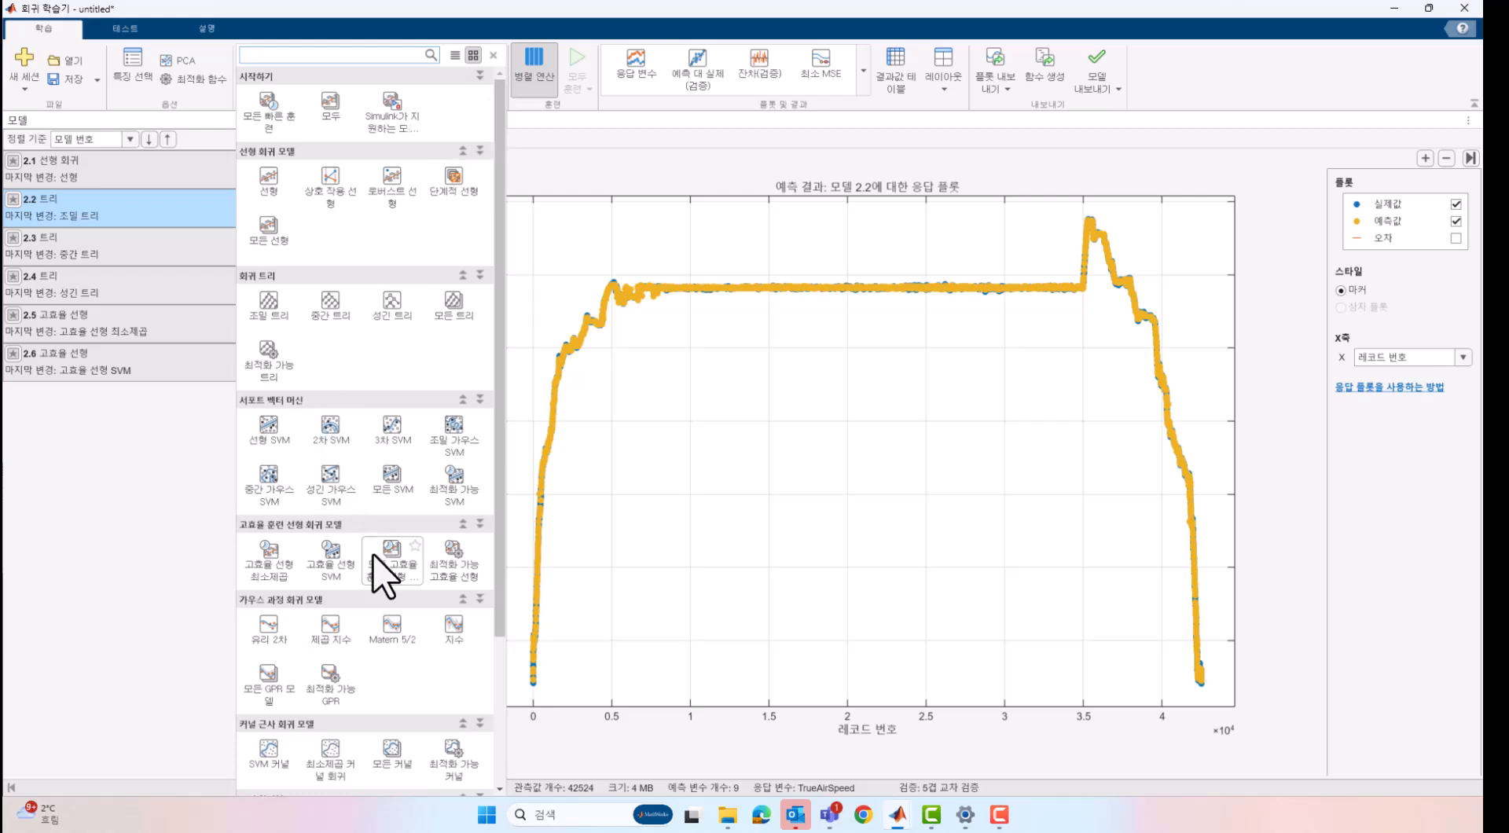
scroll(350, 642, down, 3)
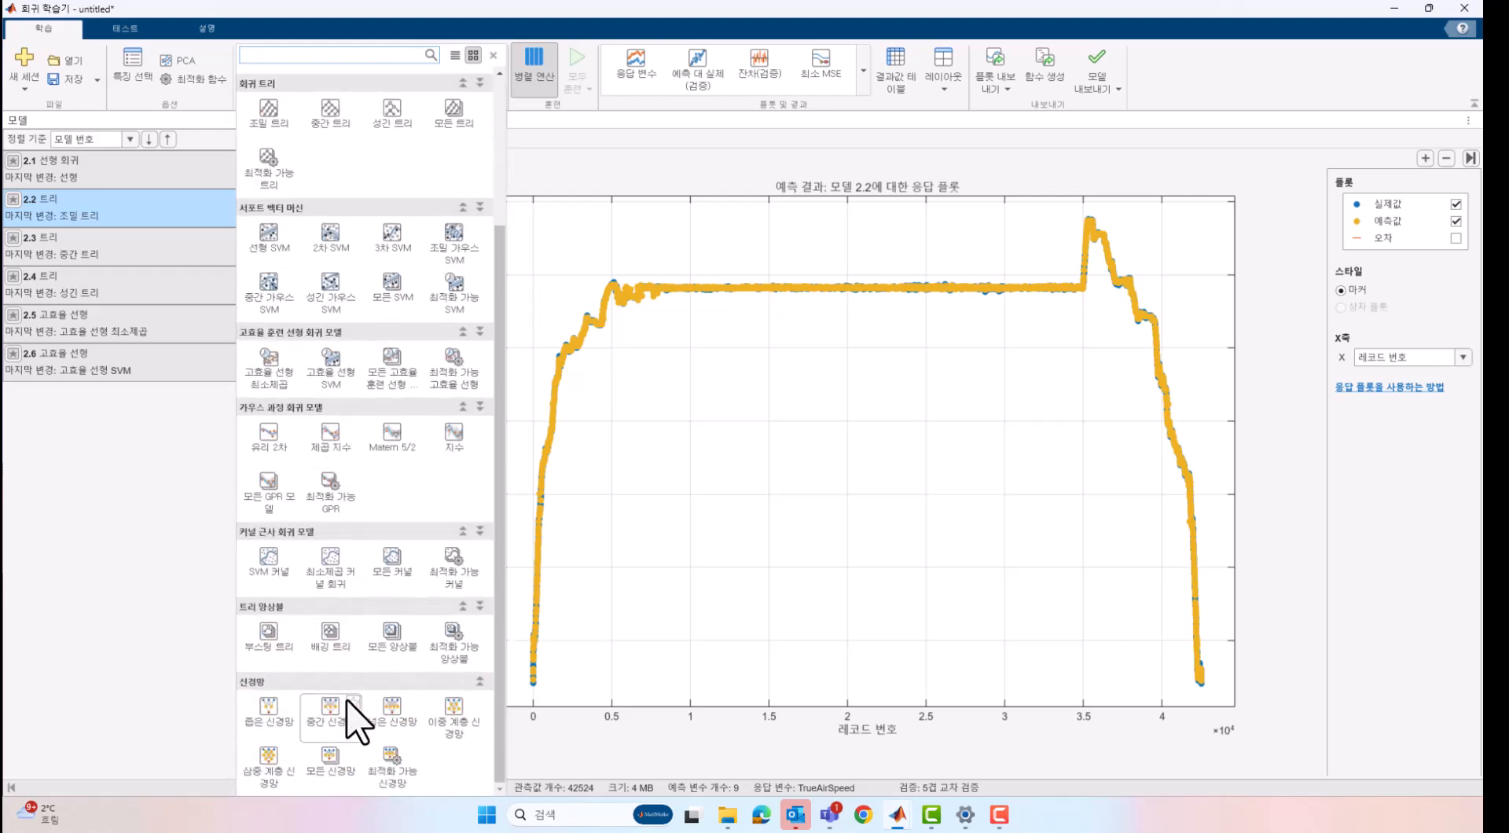
click(331, 638)
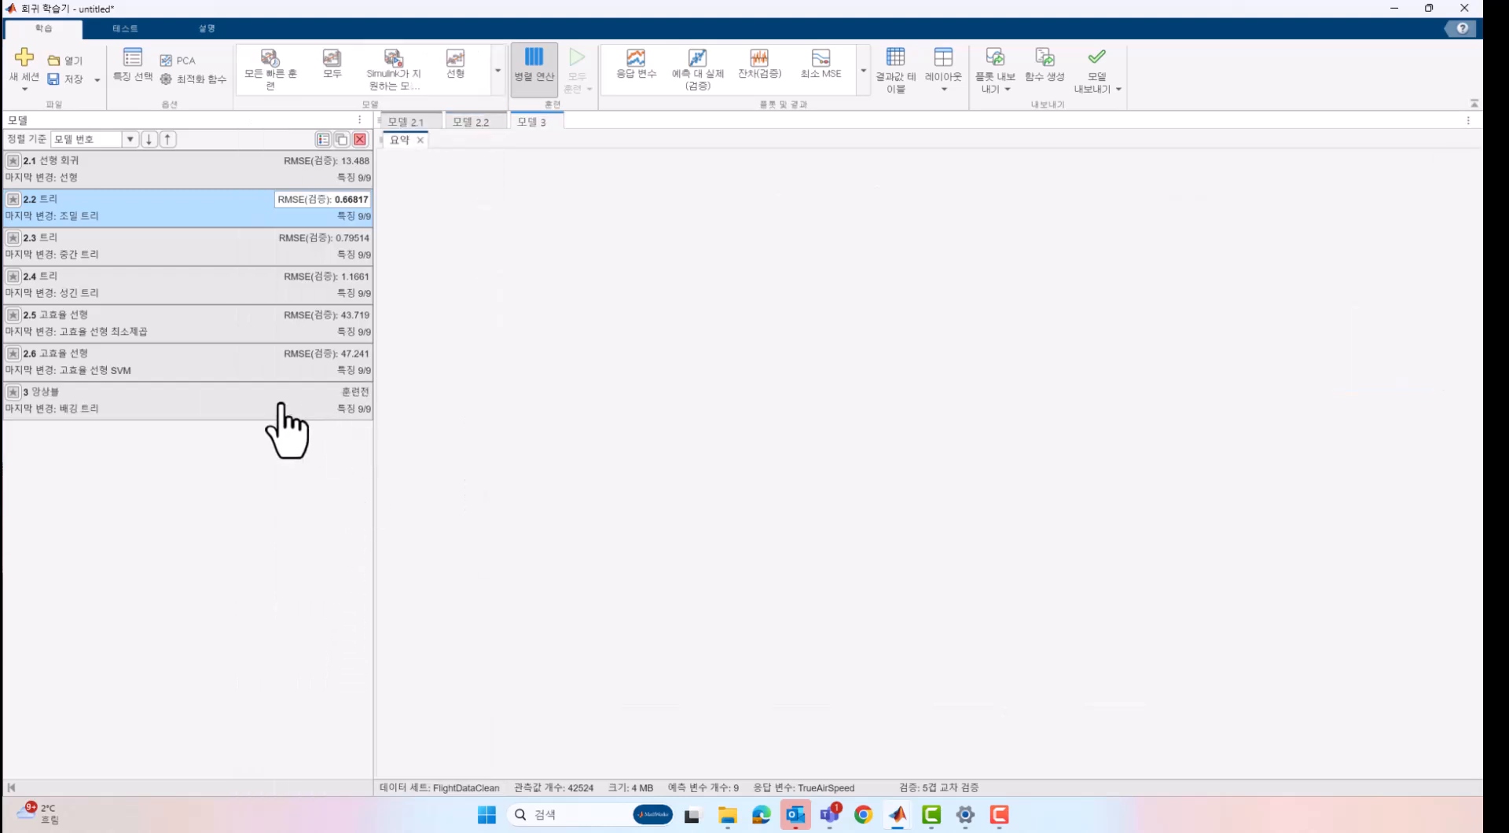
click(282, 404)
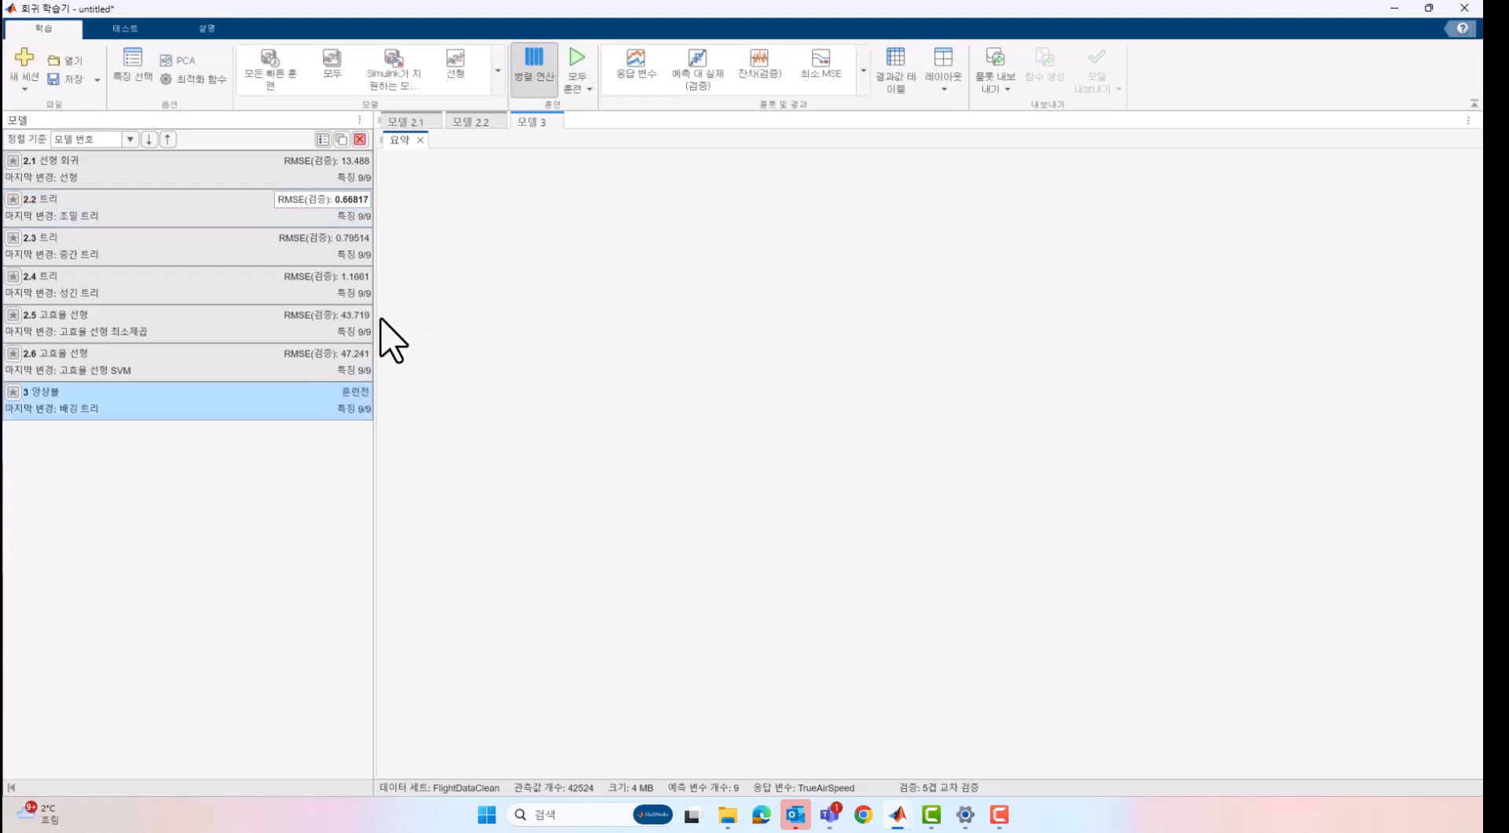
click(583, 55)
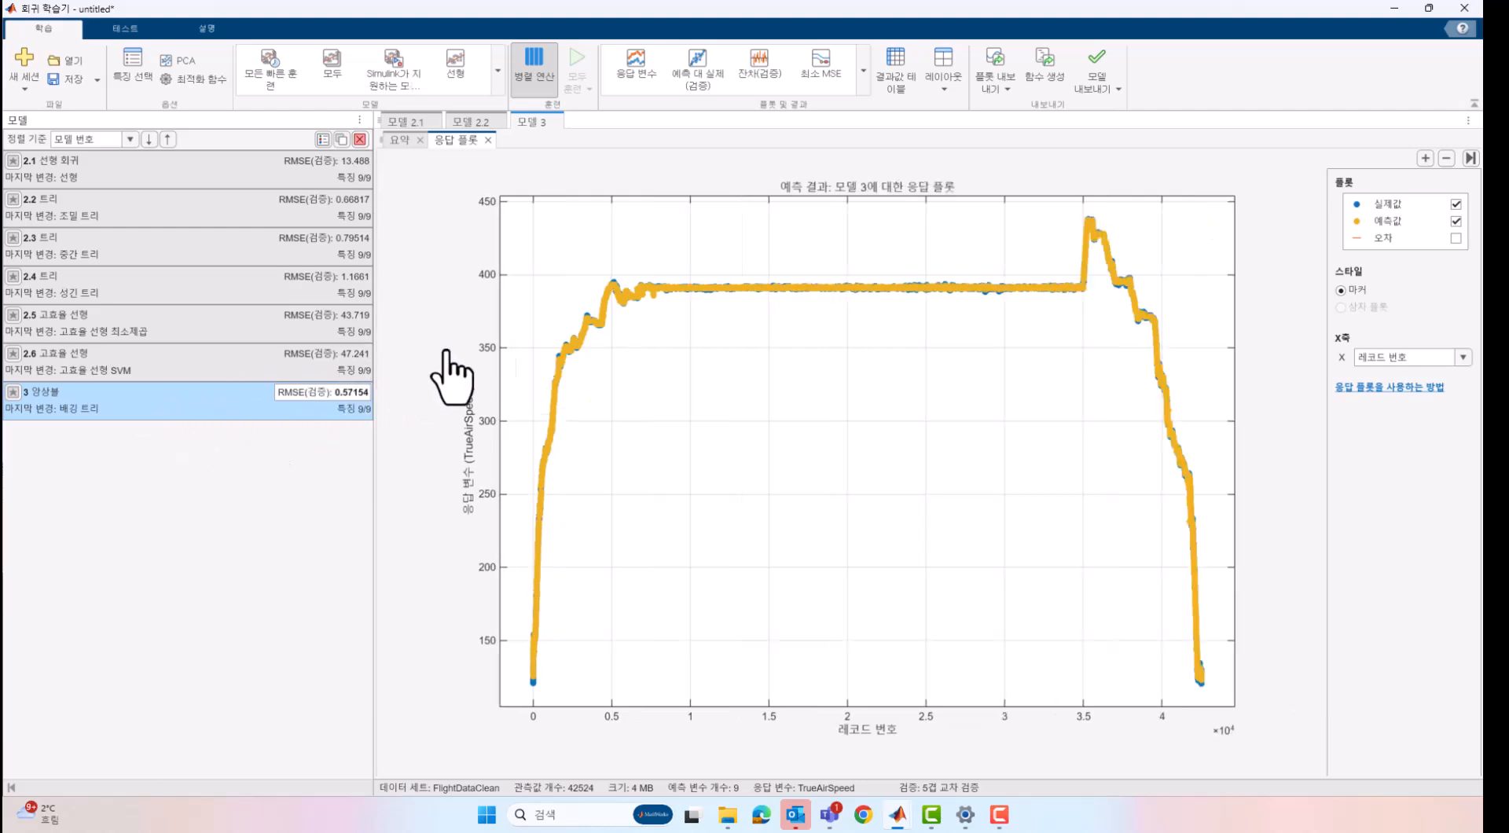
click(863, 71)
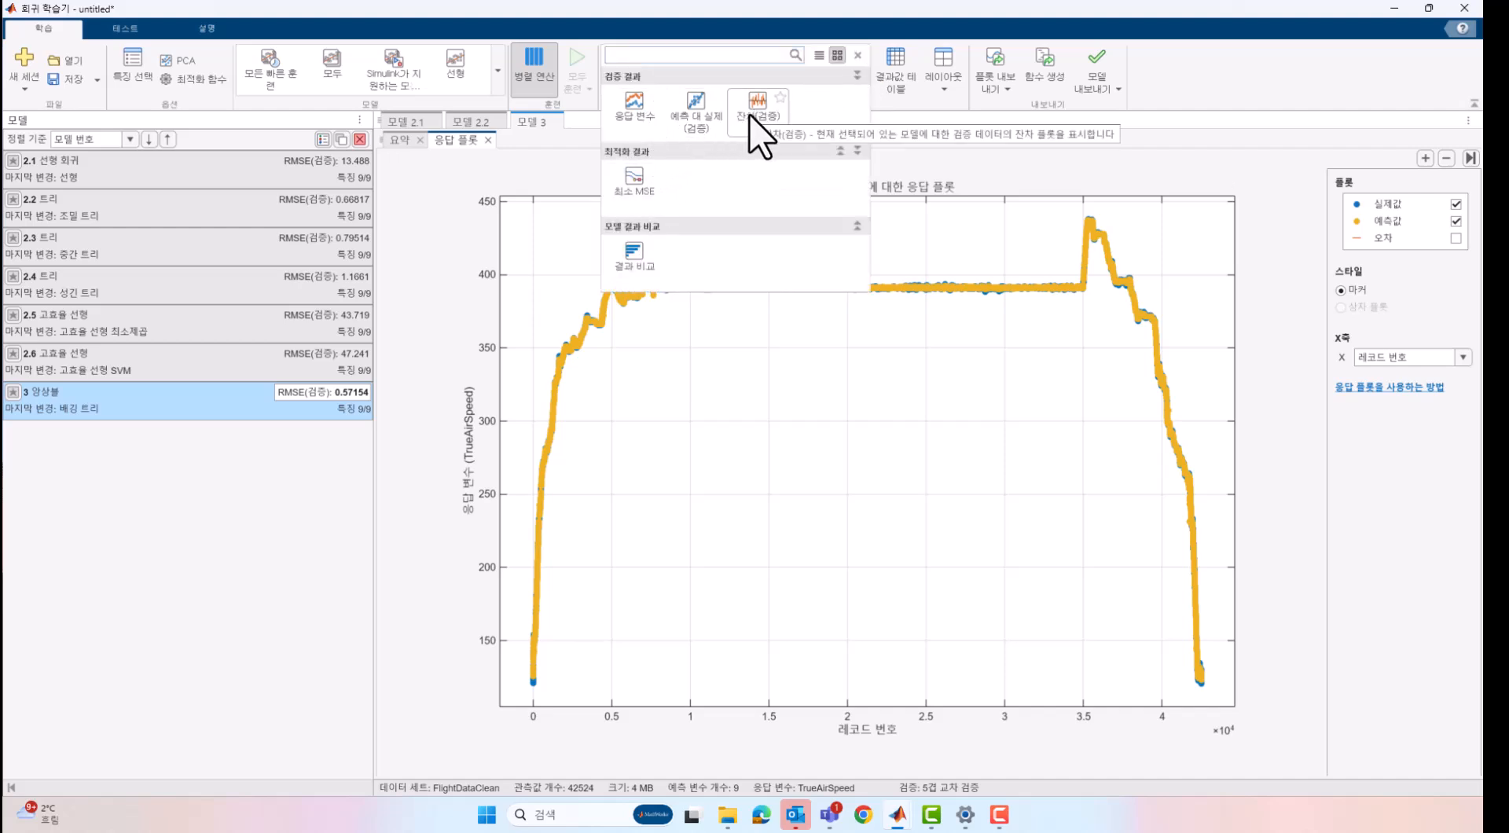
click(143, 37)
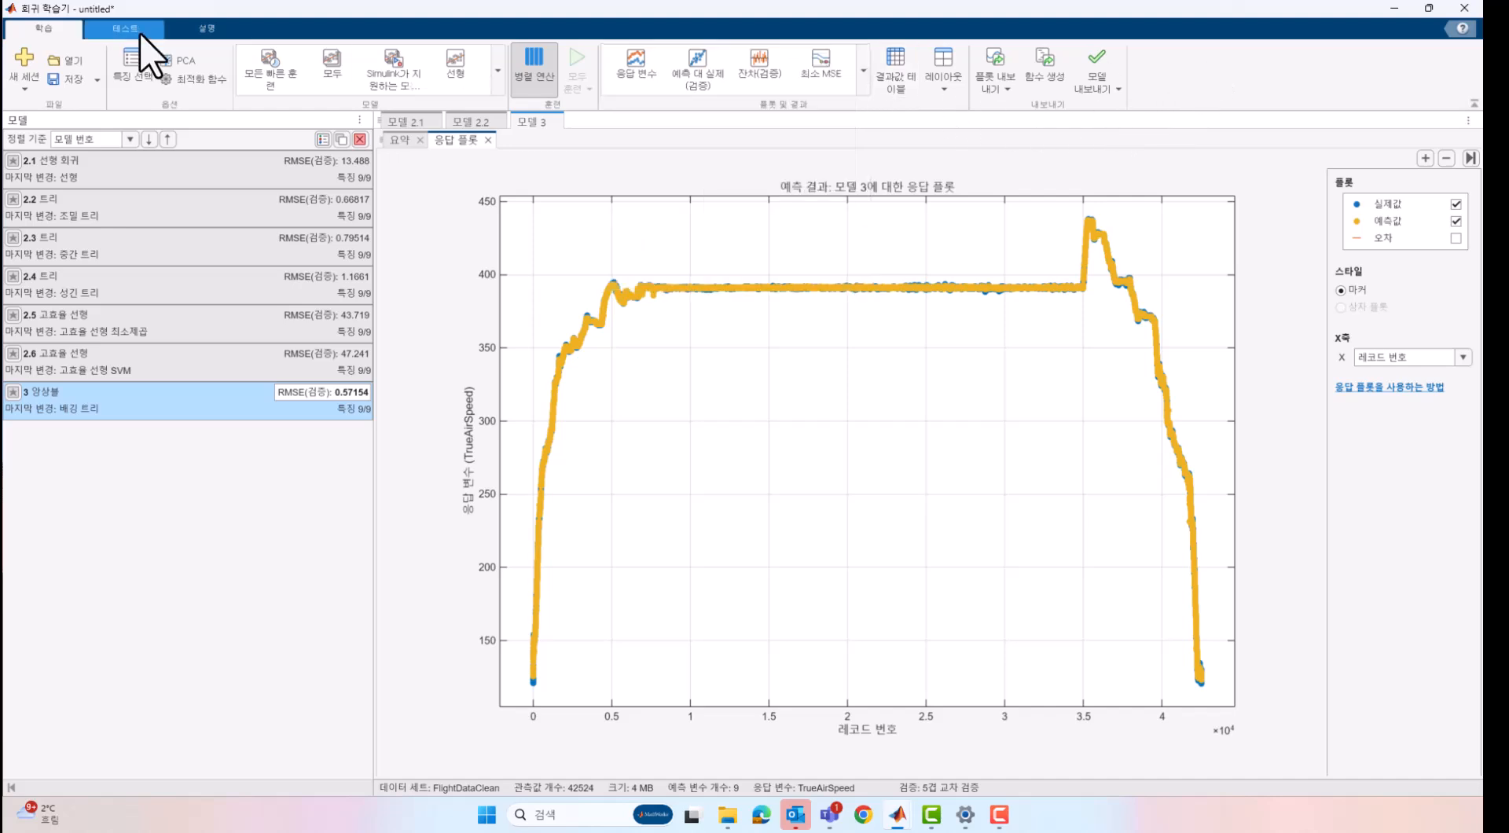
click(131, 35)
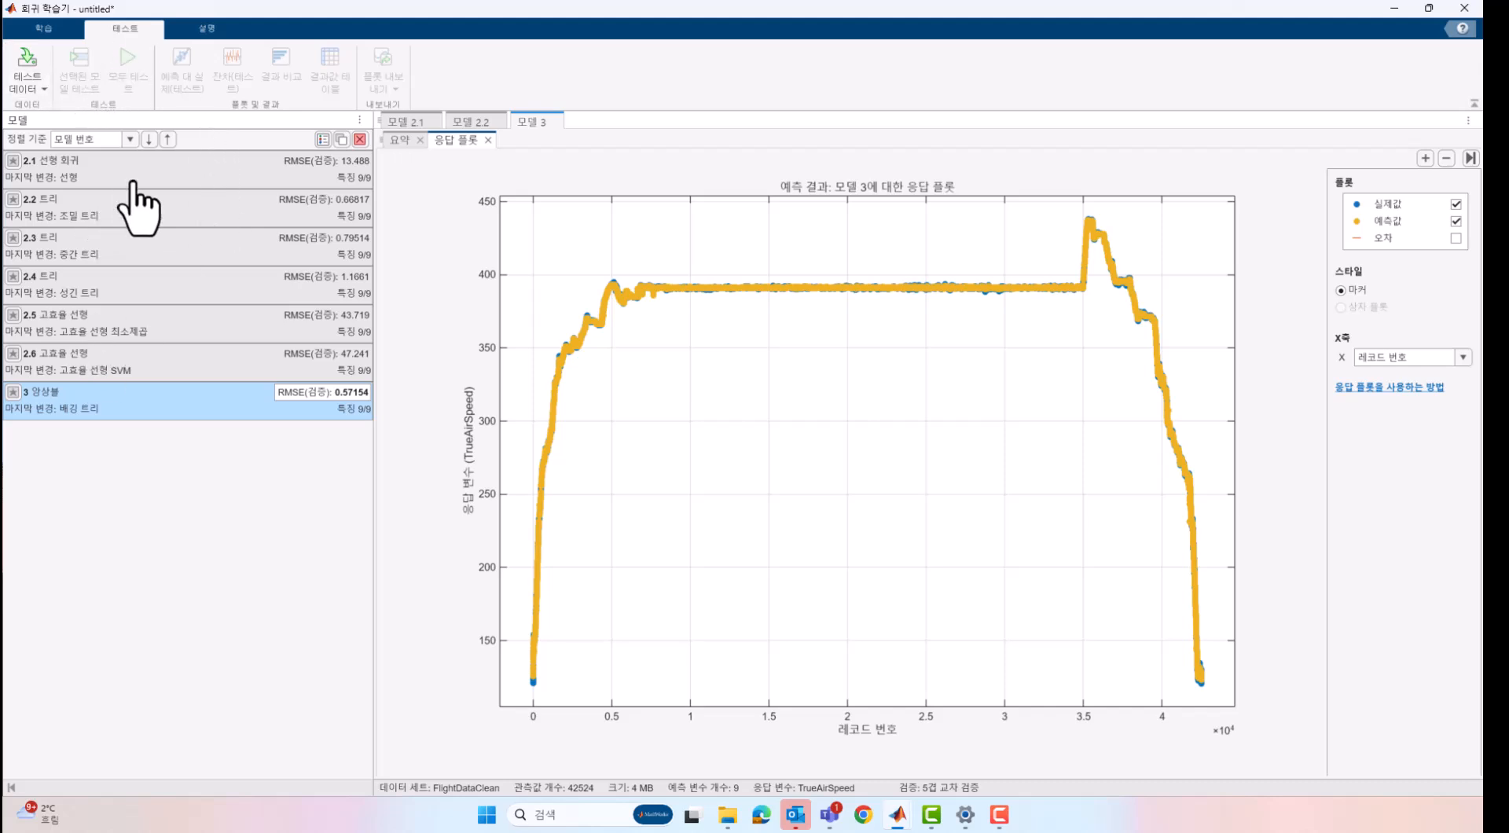
Generate the Shapley importance (섀플리 중요도) plot for the bagged trees ensemble, model 3
click(218, 32)
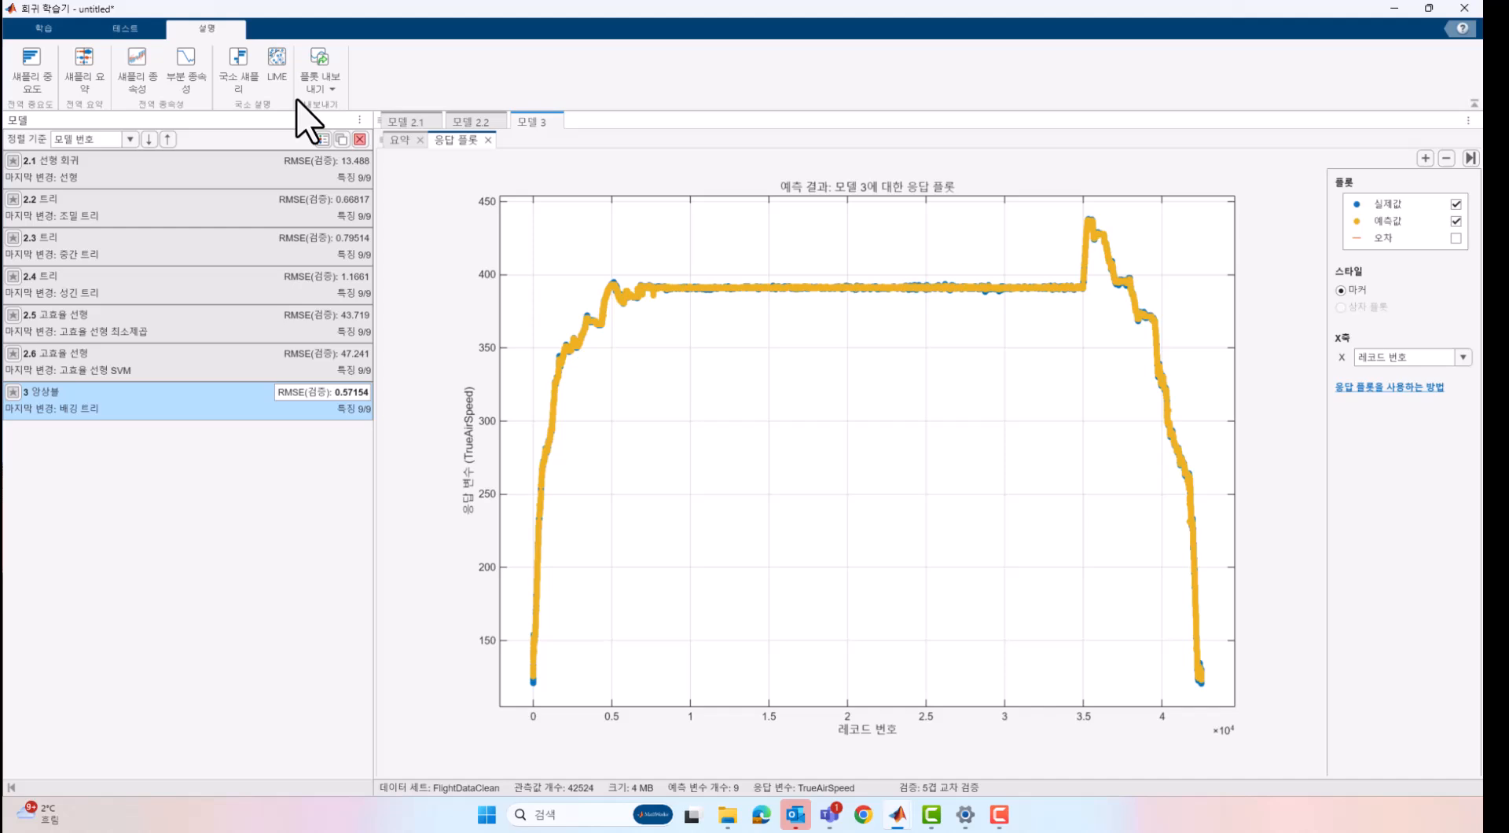
click(31, 69)
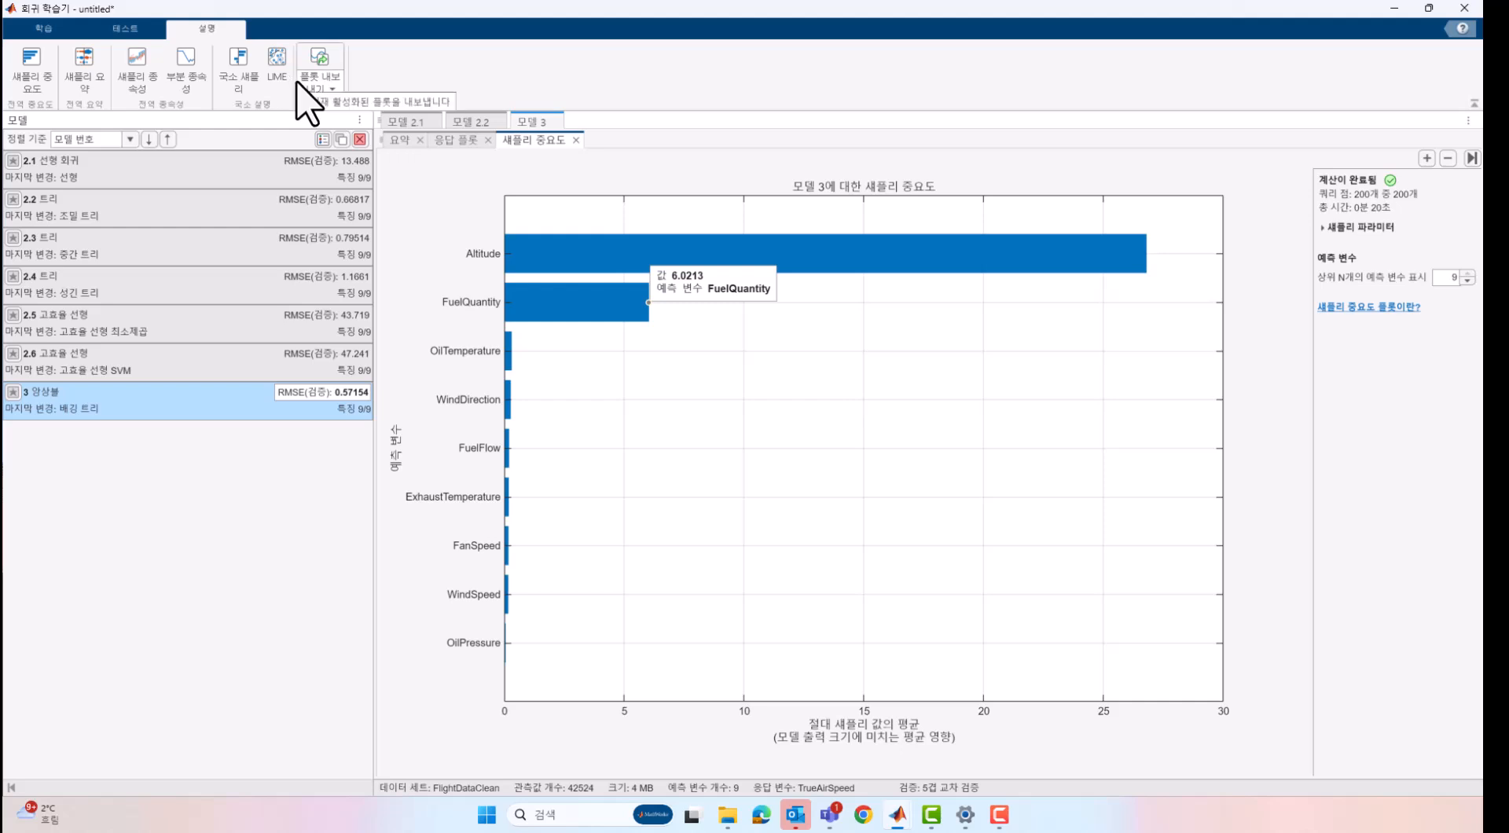
click(52, 30)
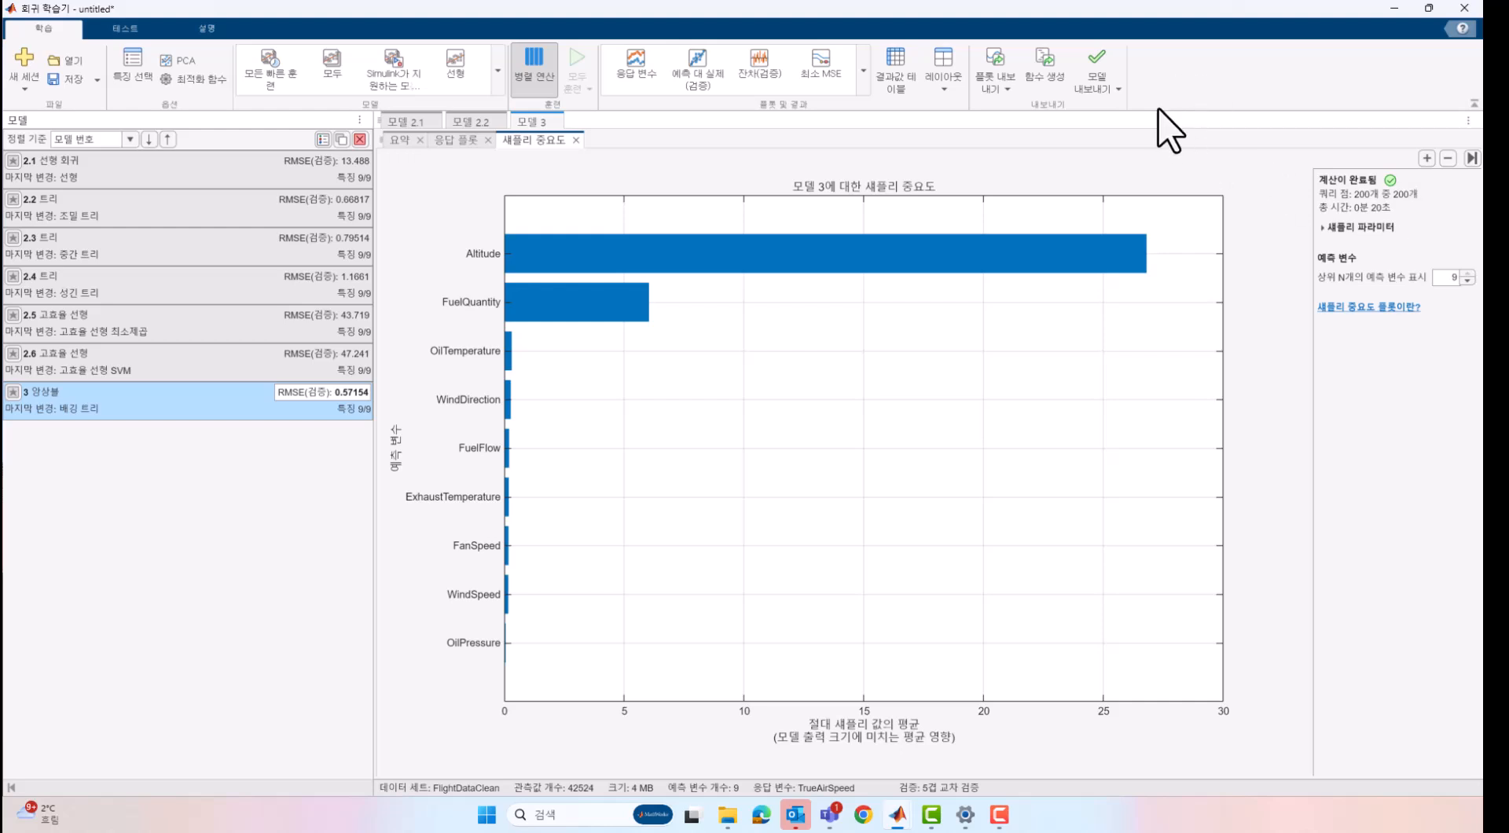
click(1114, 89)
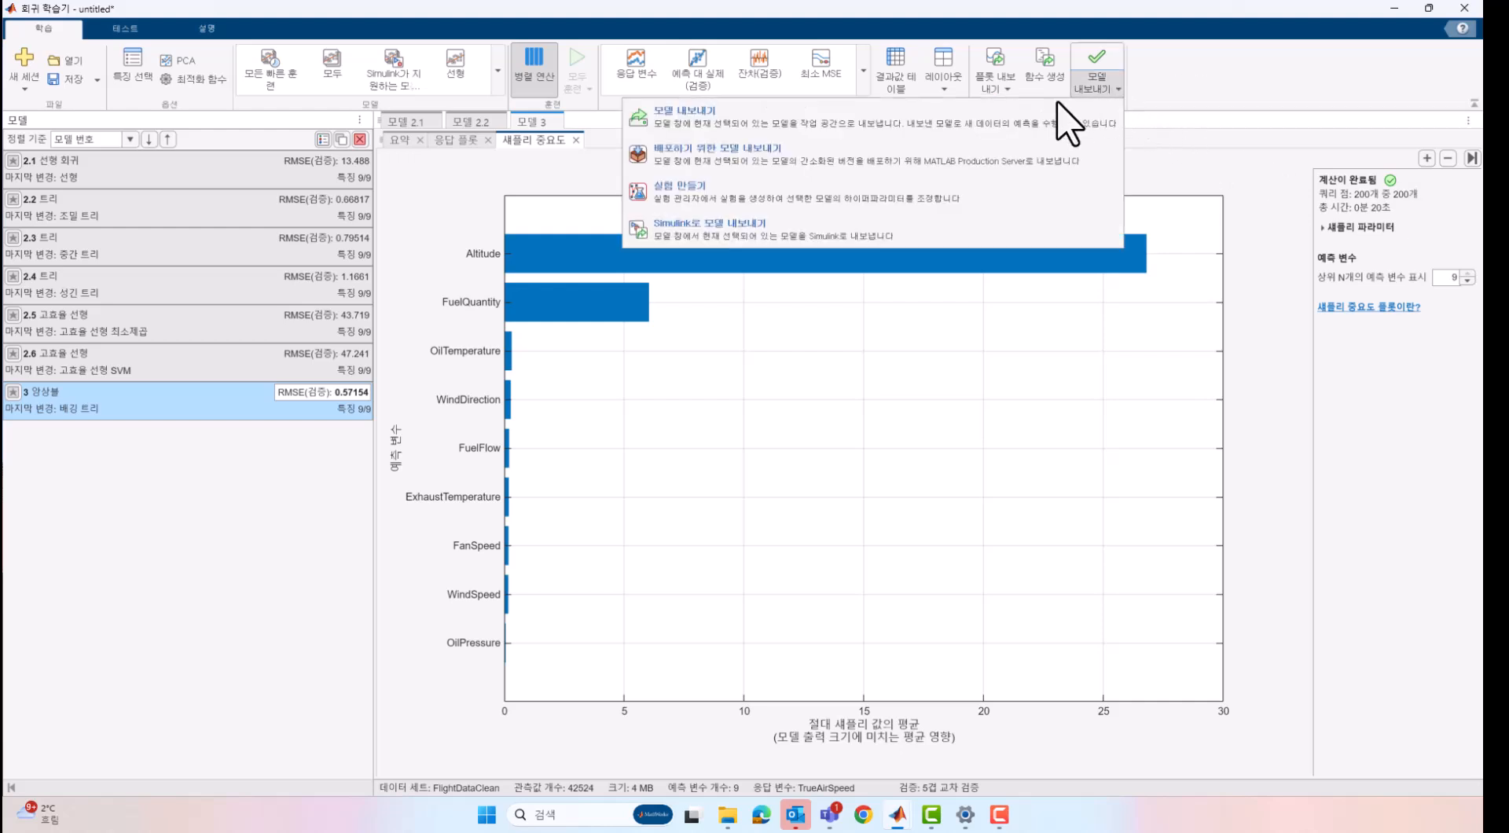
click(1286, 73)
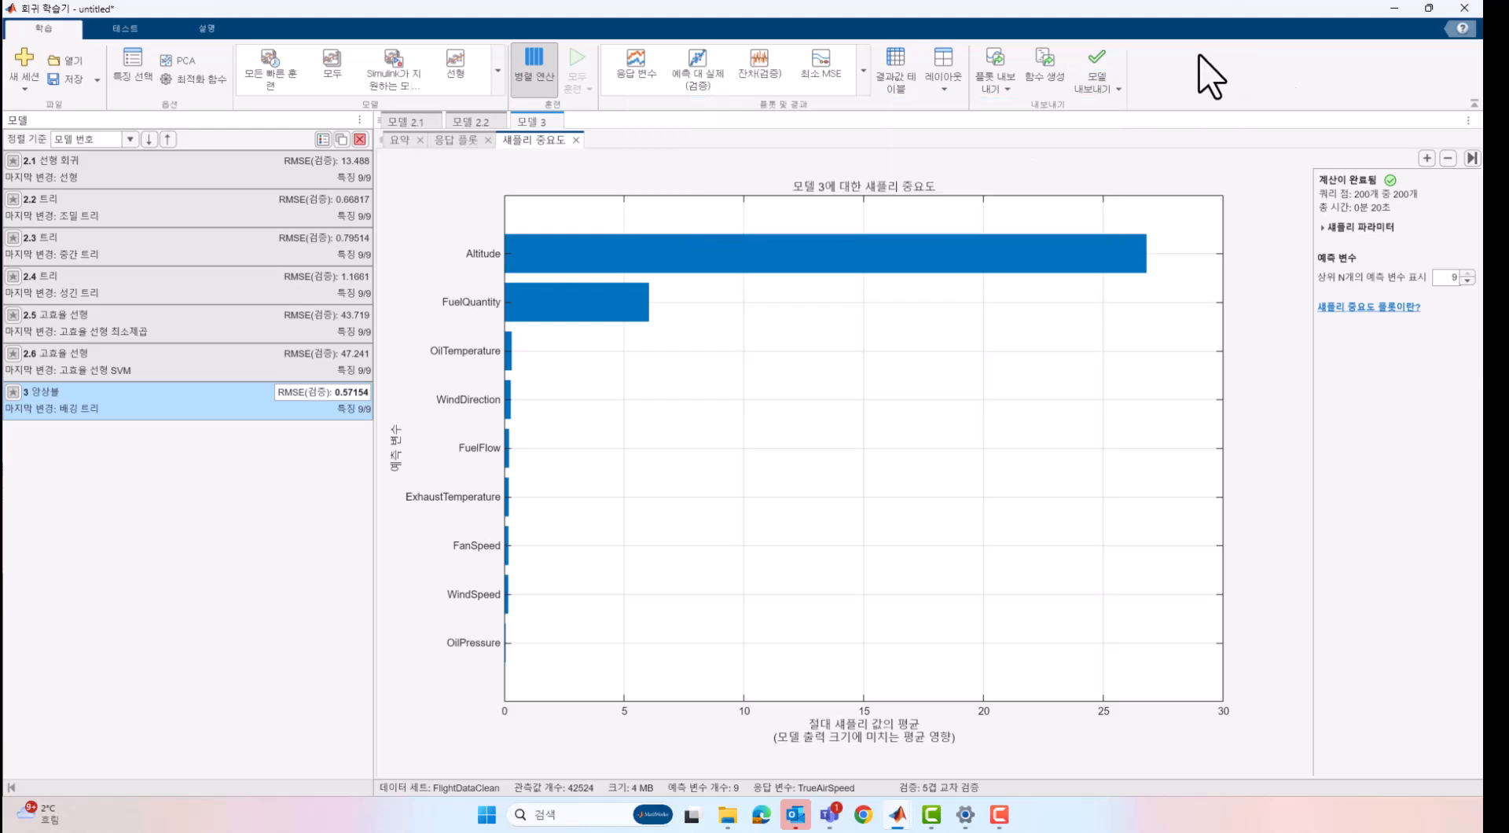
Generate the training function code for bagged trees model 3, review it, and save it as trainRegressionModel in the Demos folder
click(1047, 66)
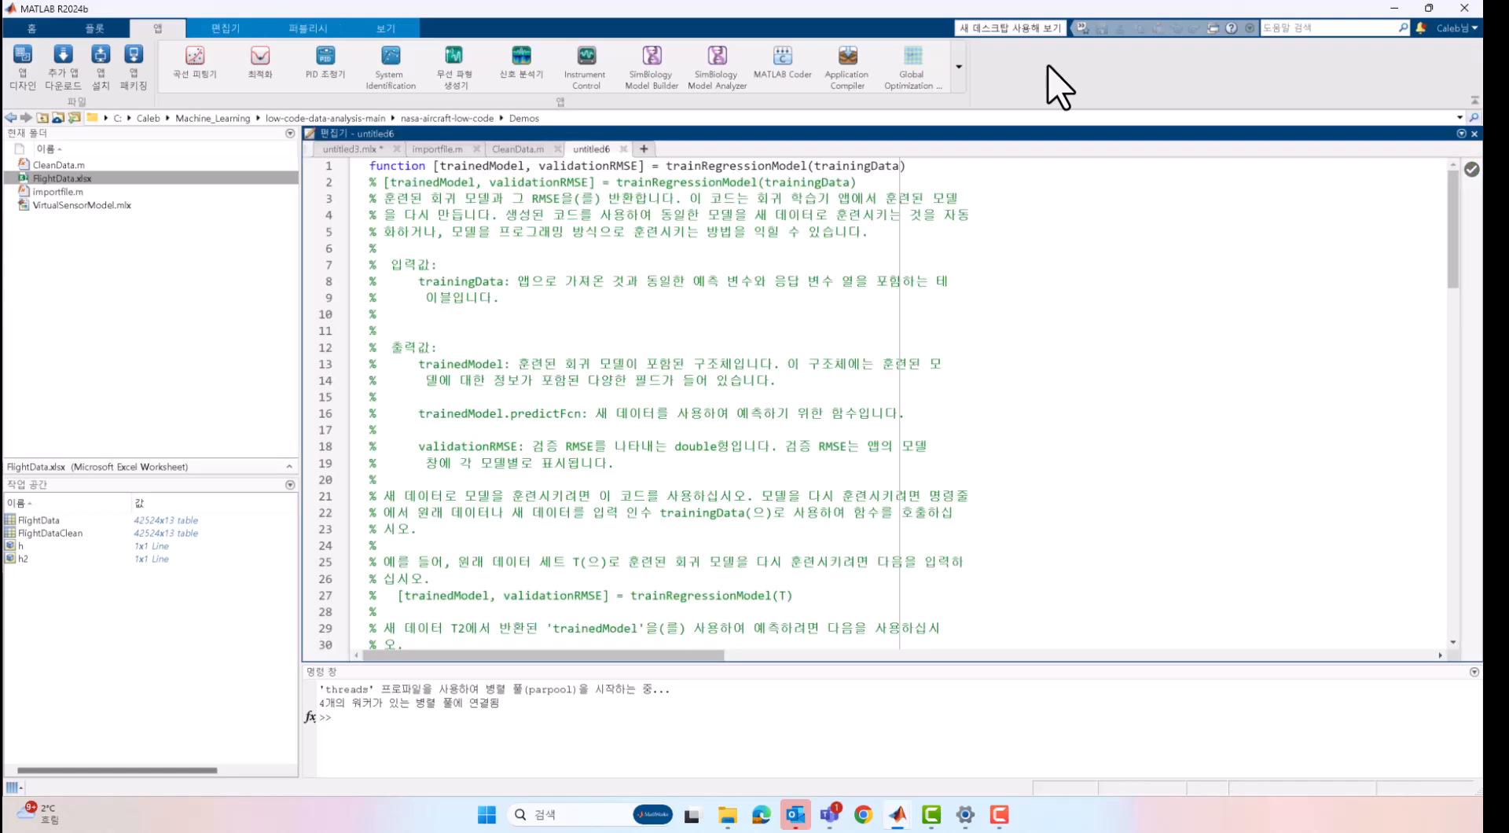
scroll(1050, 405, up, 15)
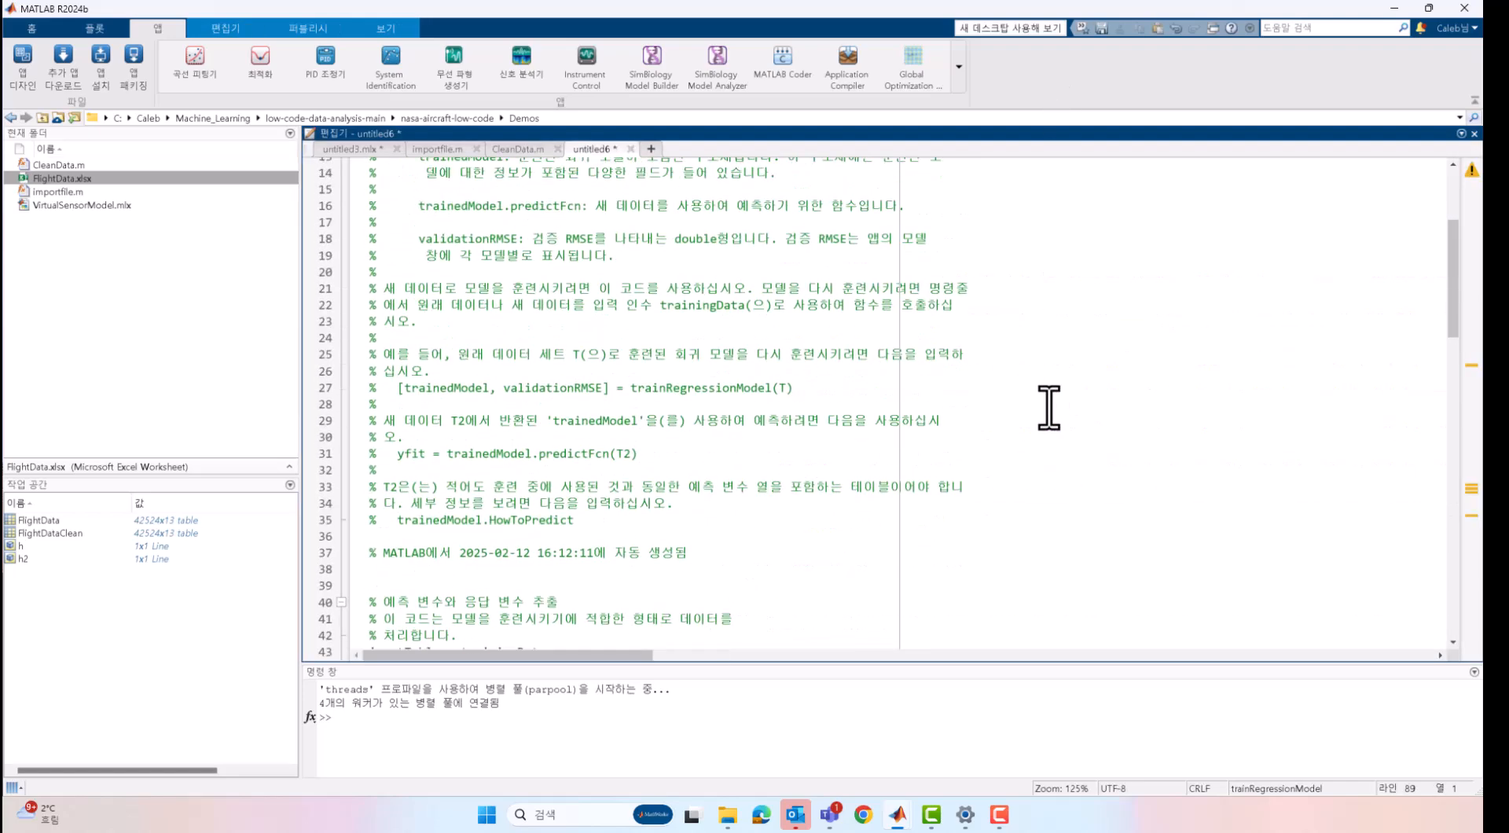
scroll(1049, 407, up, 4)
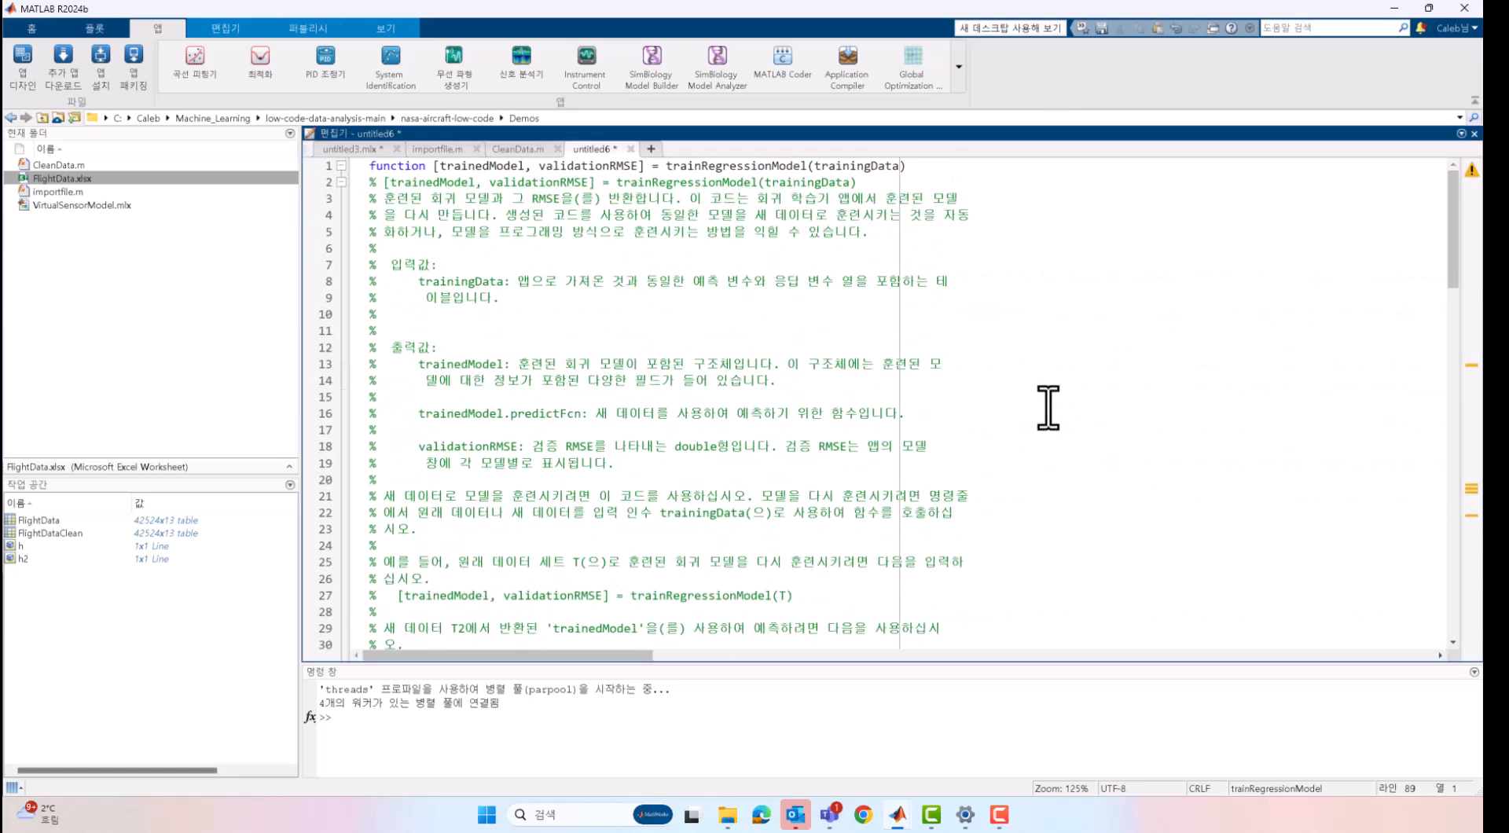
scroll(1045, 407, down, 14)
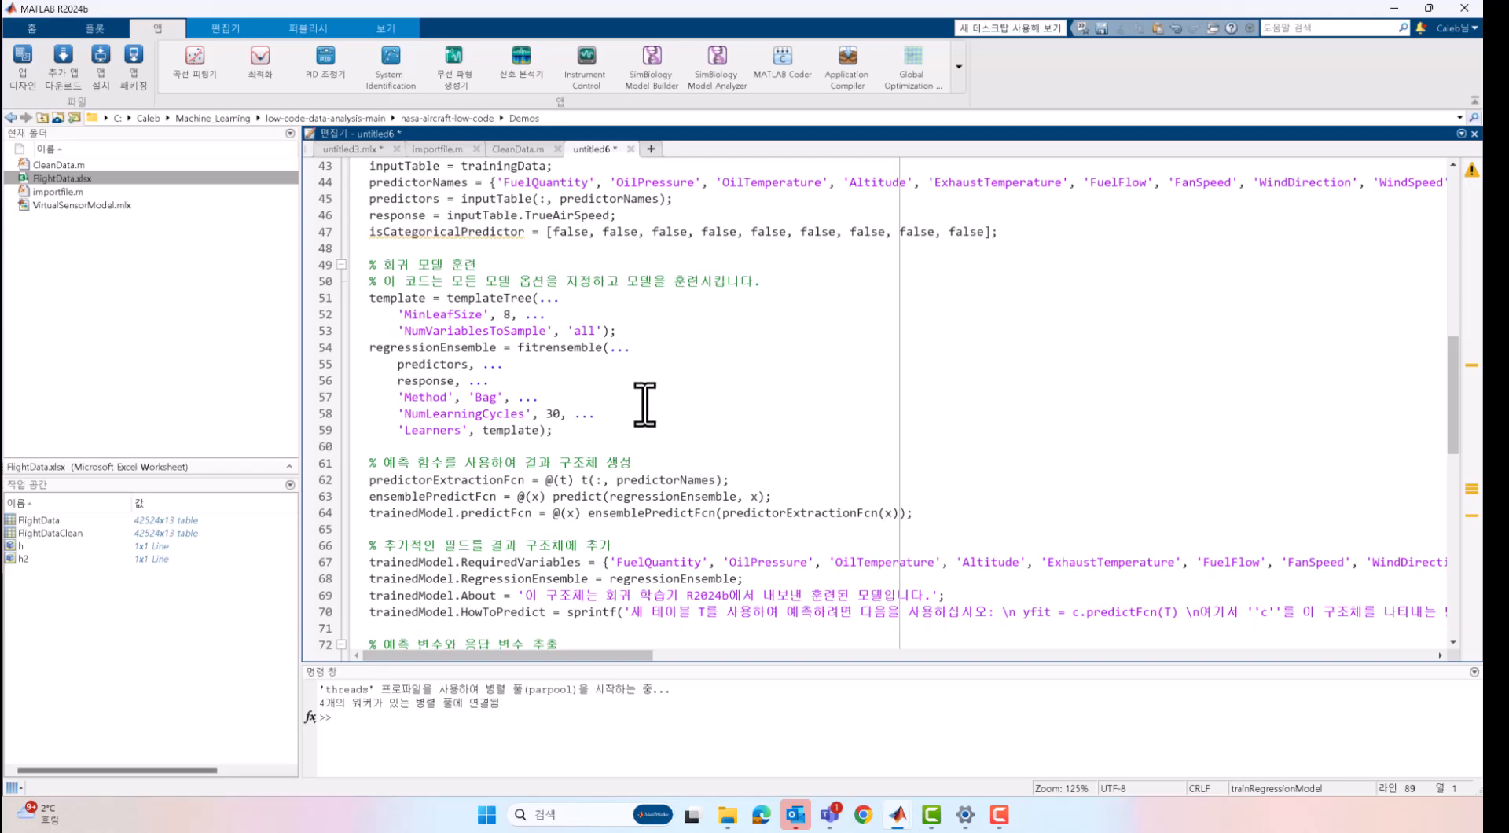
scroll(591, 568, down, 11)
scroll(591, 569, up, 20)
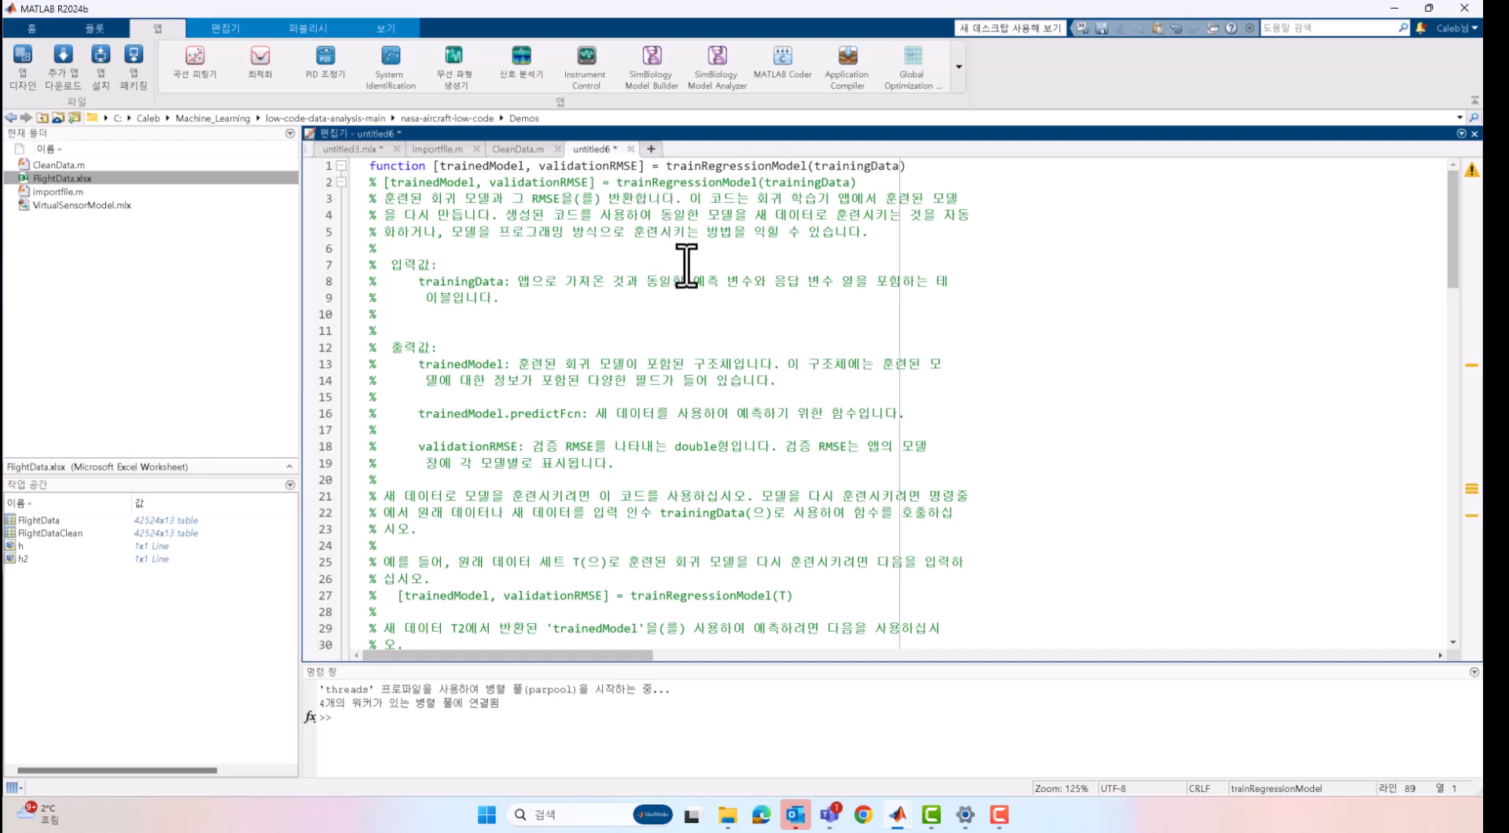
key(ctrl+s)
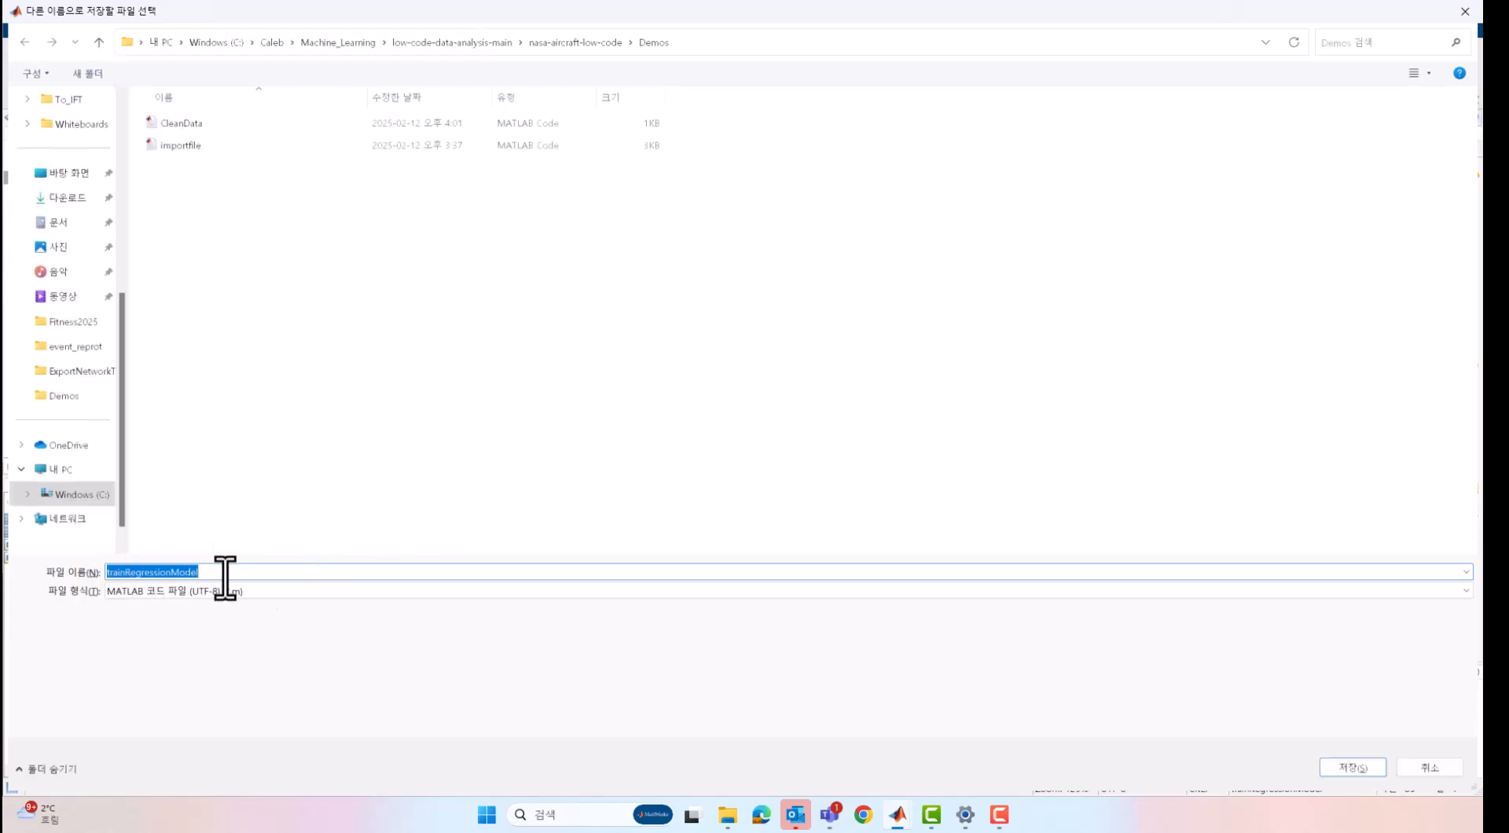
click(1362, 765)
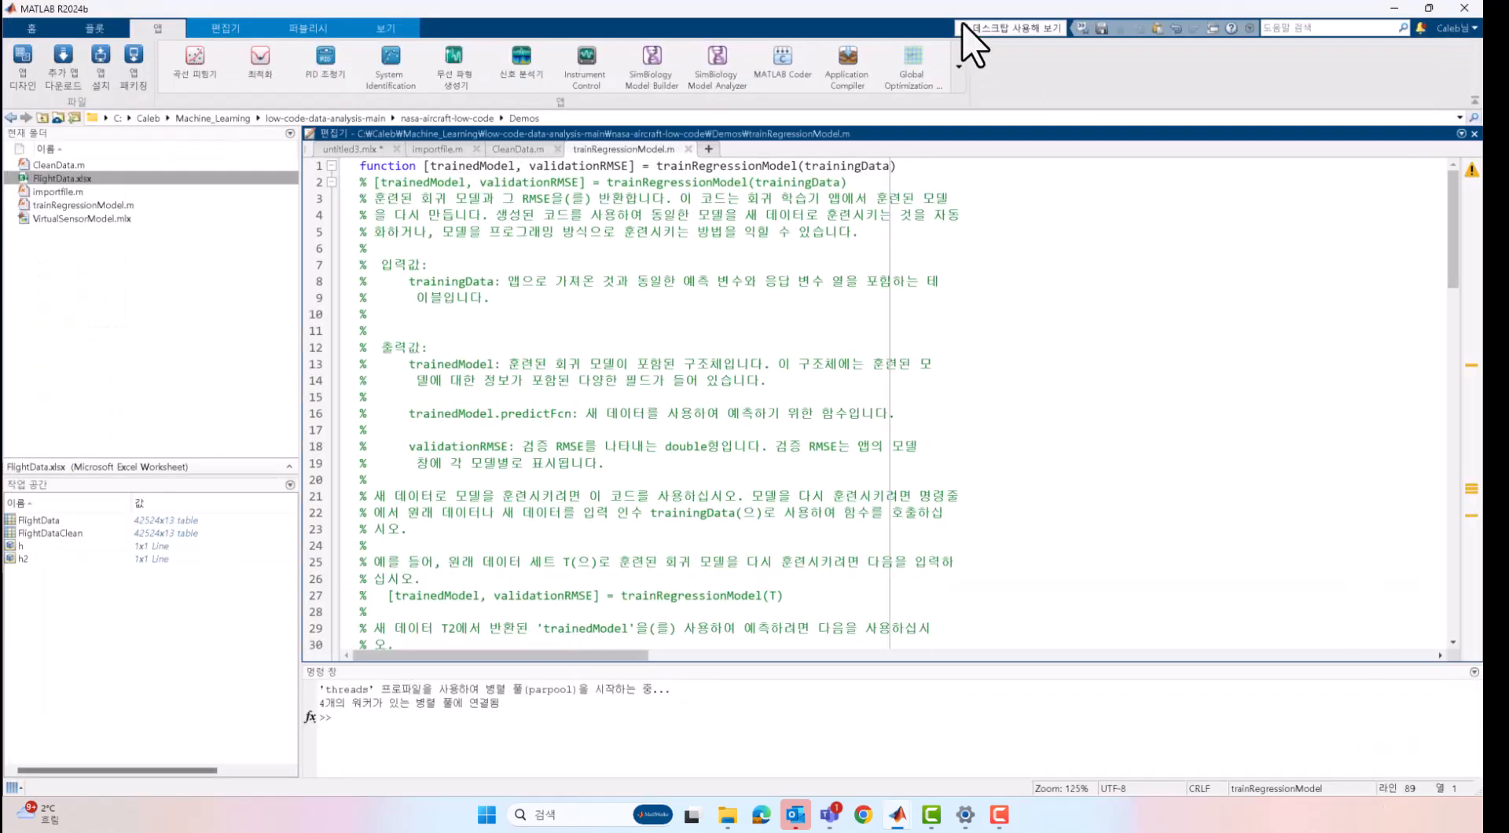
Copy the trainRegressionModel function's output and input signature into line 17 of the live script untitled3.mlx
click(355, 149)
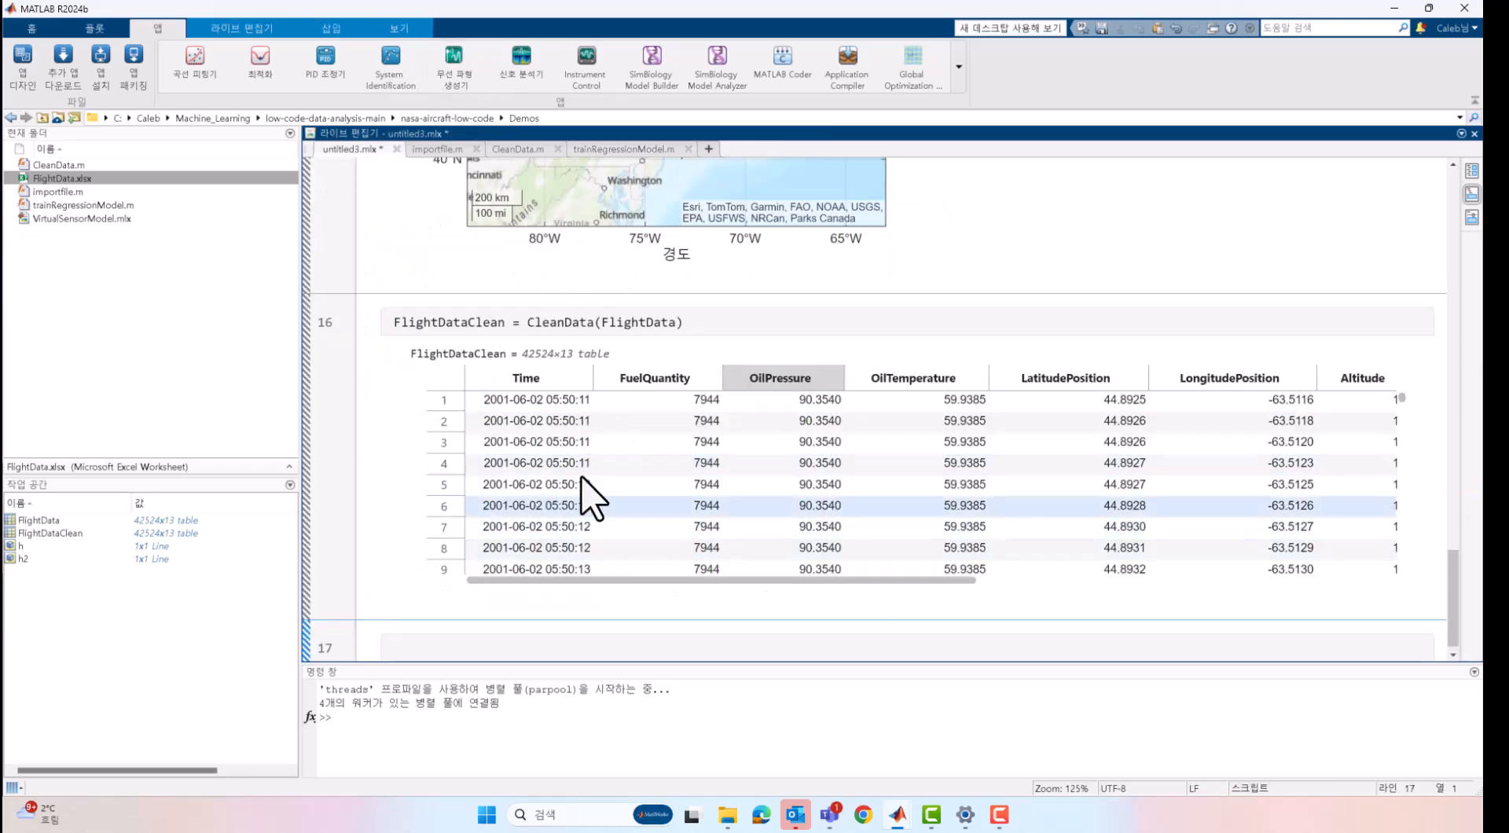
click(636, 148)
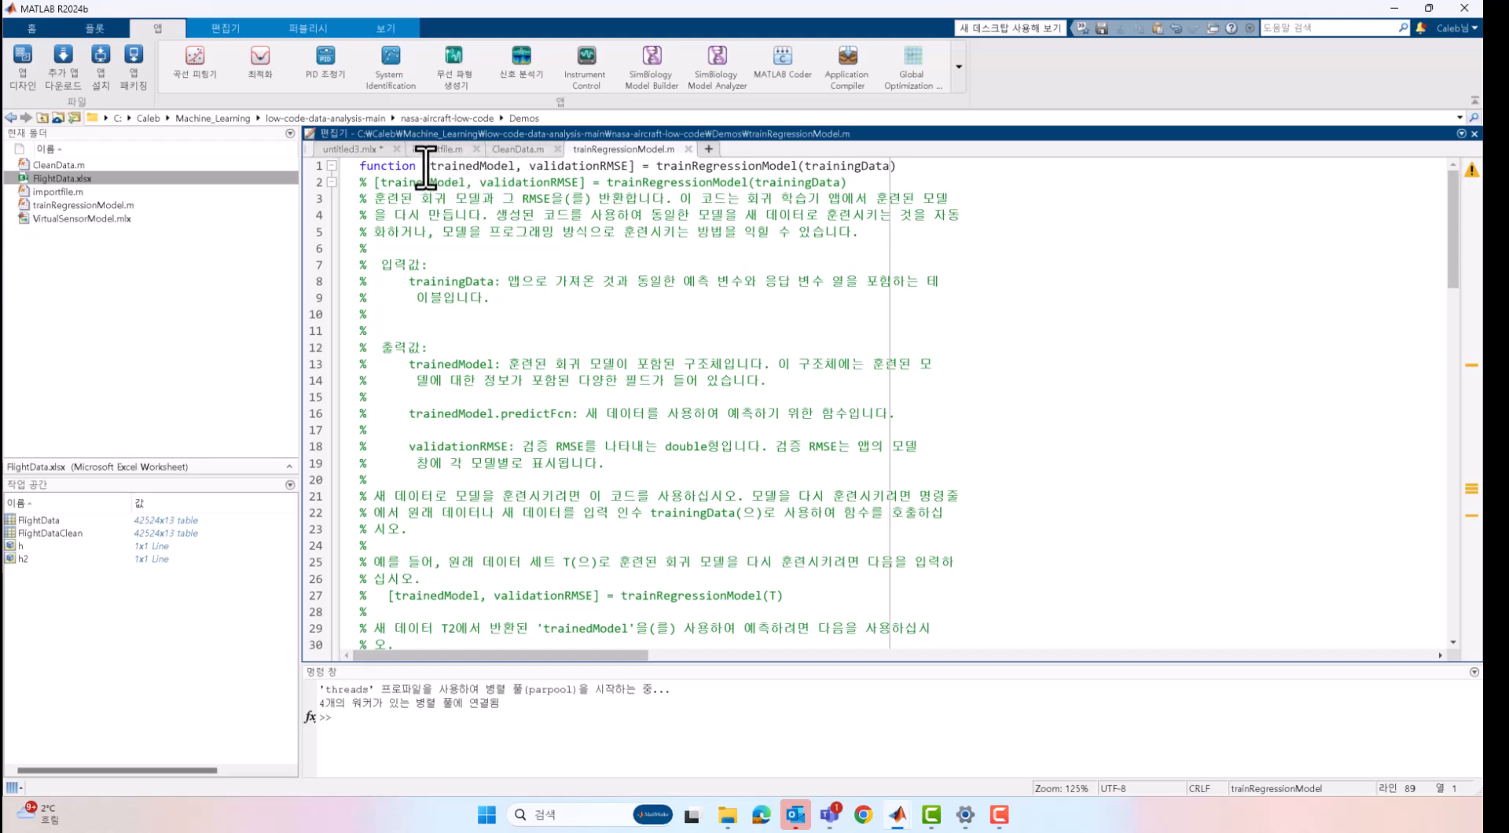
drag(422, 166, 912, 193)
key(ctrl+c)
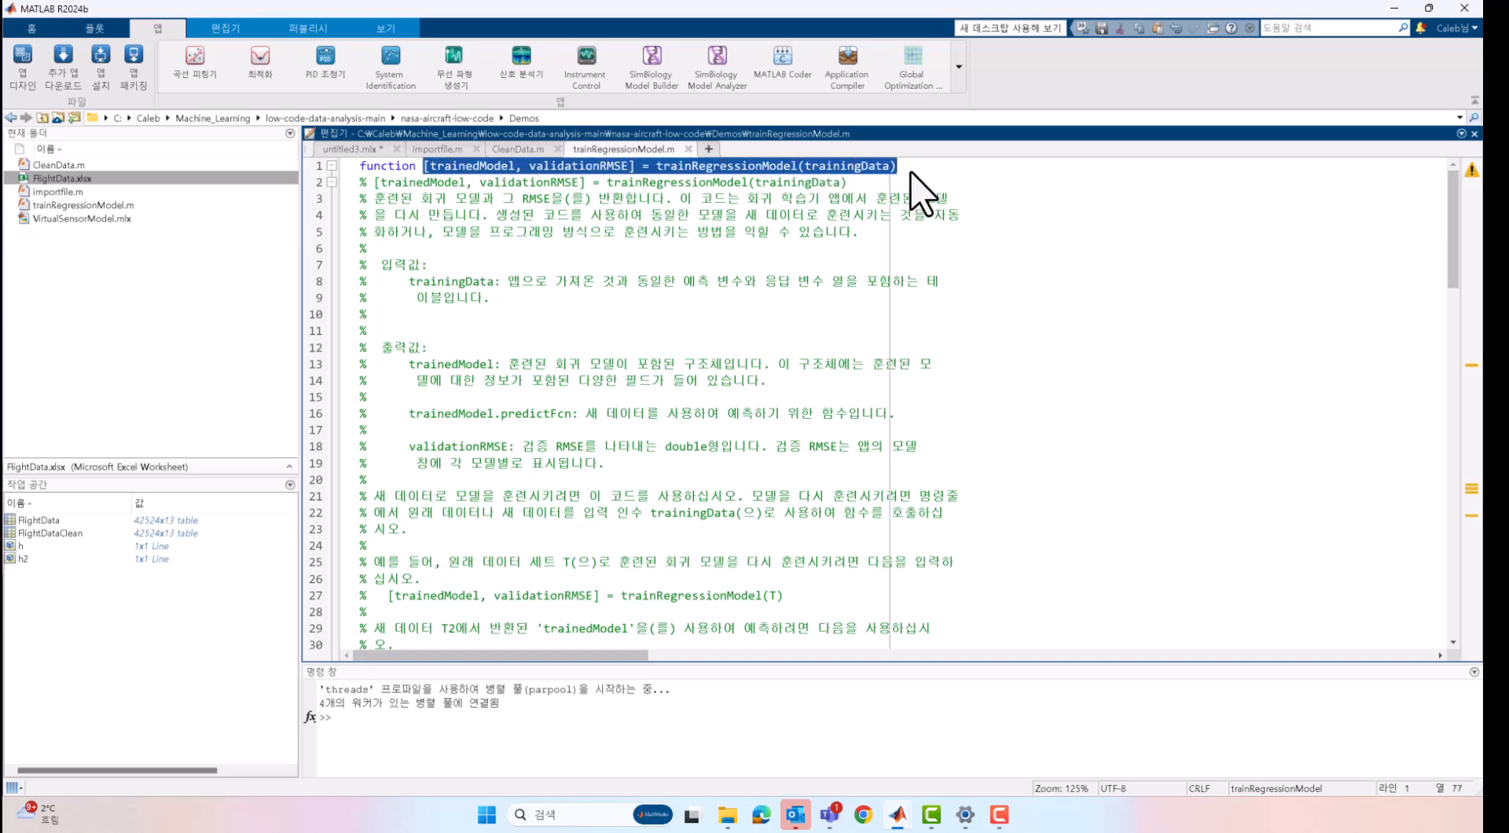
click(367, 148)
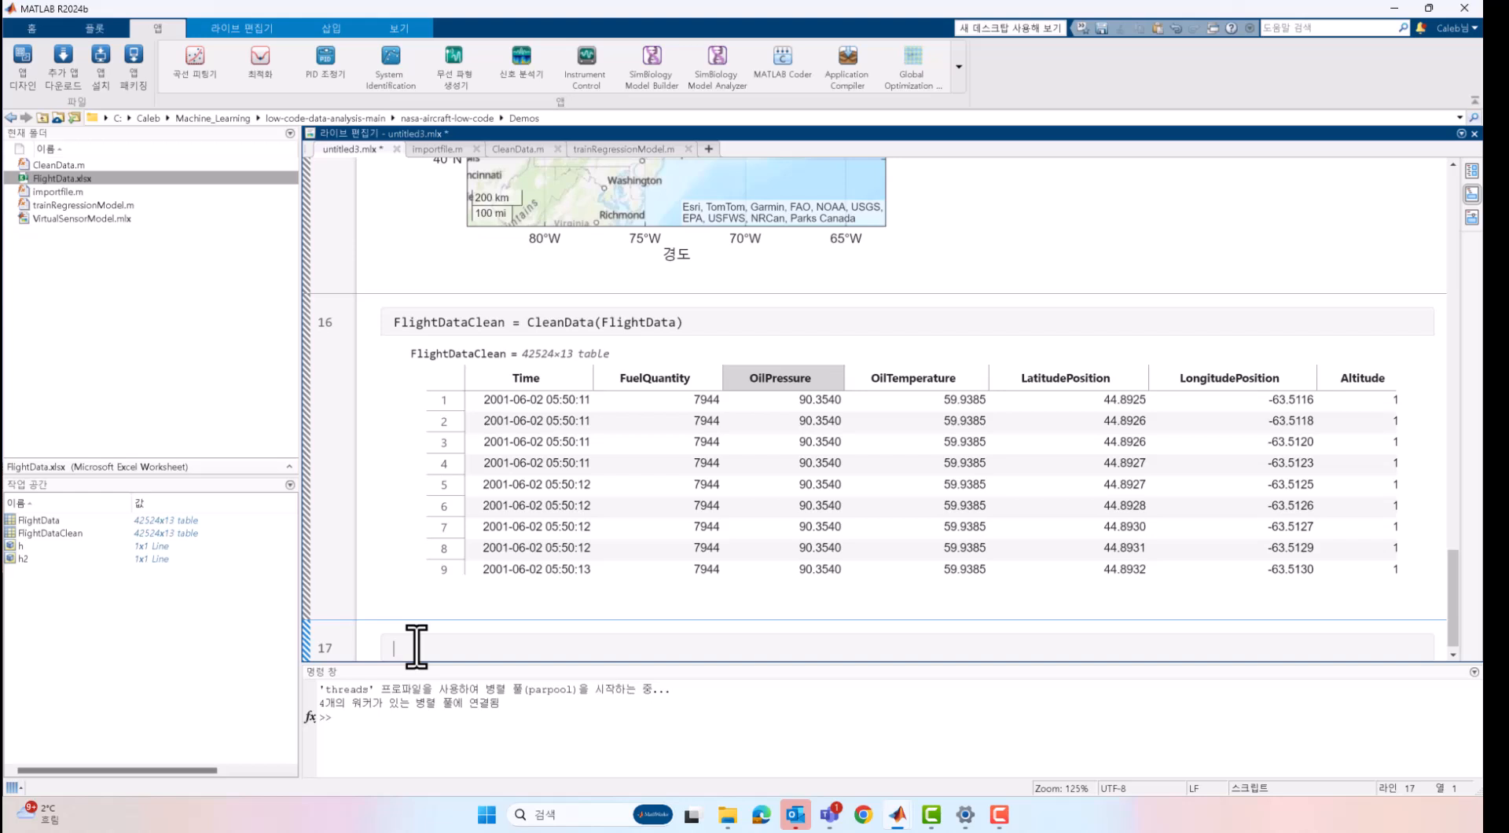
key(ctrl+v)
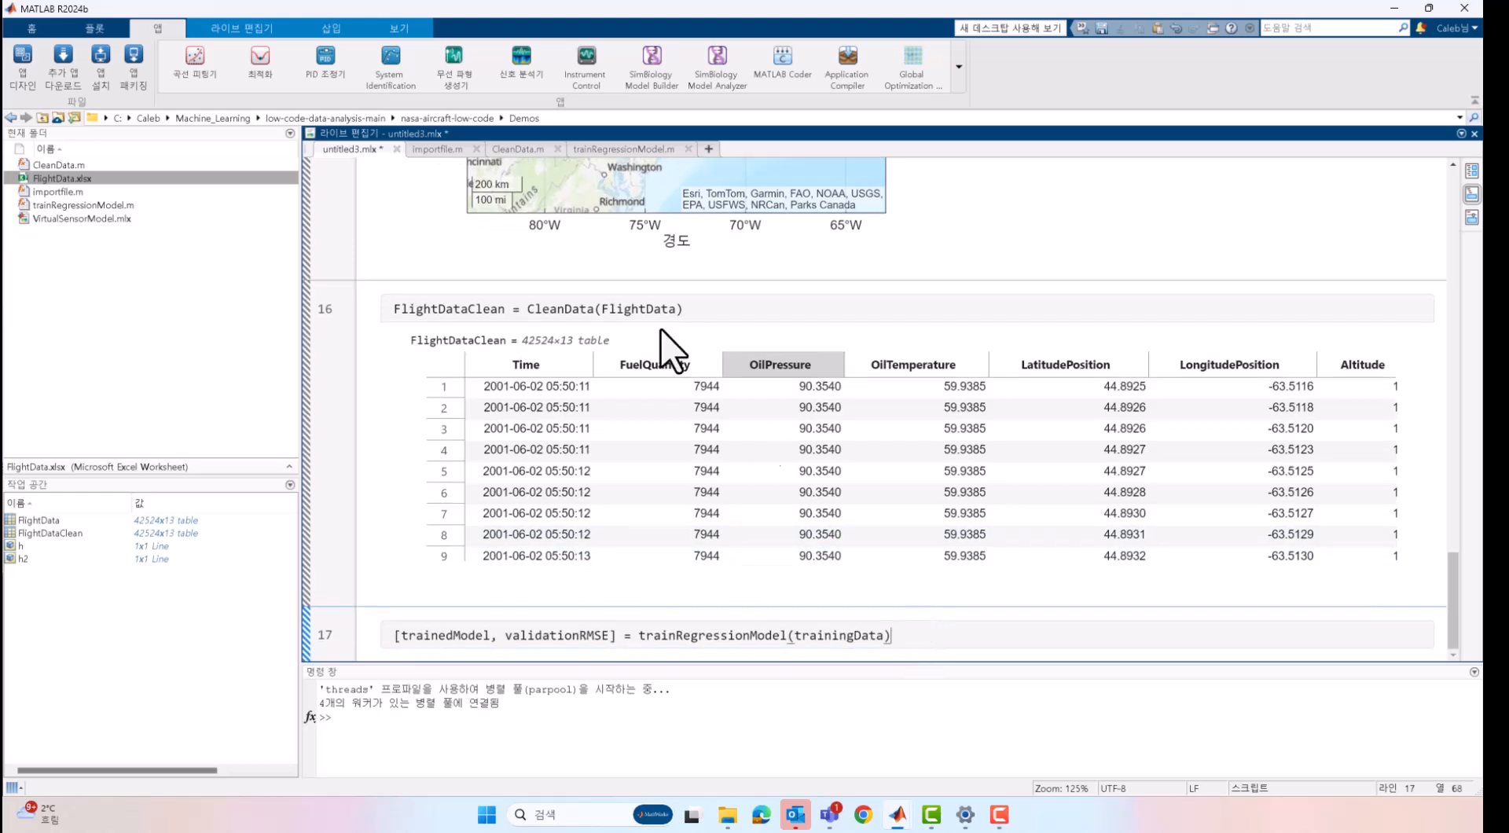
Replace the trainingData argument on line 17 with FlightDataClean and run the script from that section to the end
drag(392, 309, 512, 311)
key(ctrl+c)
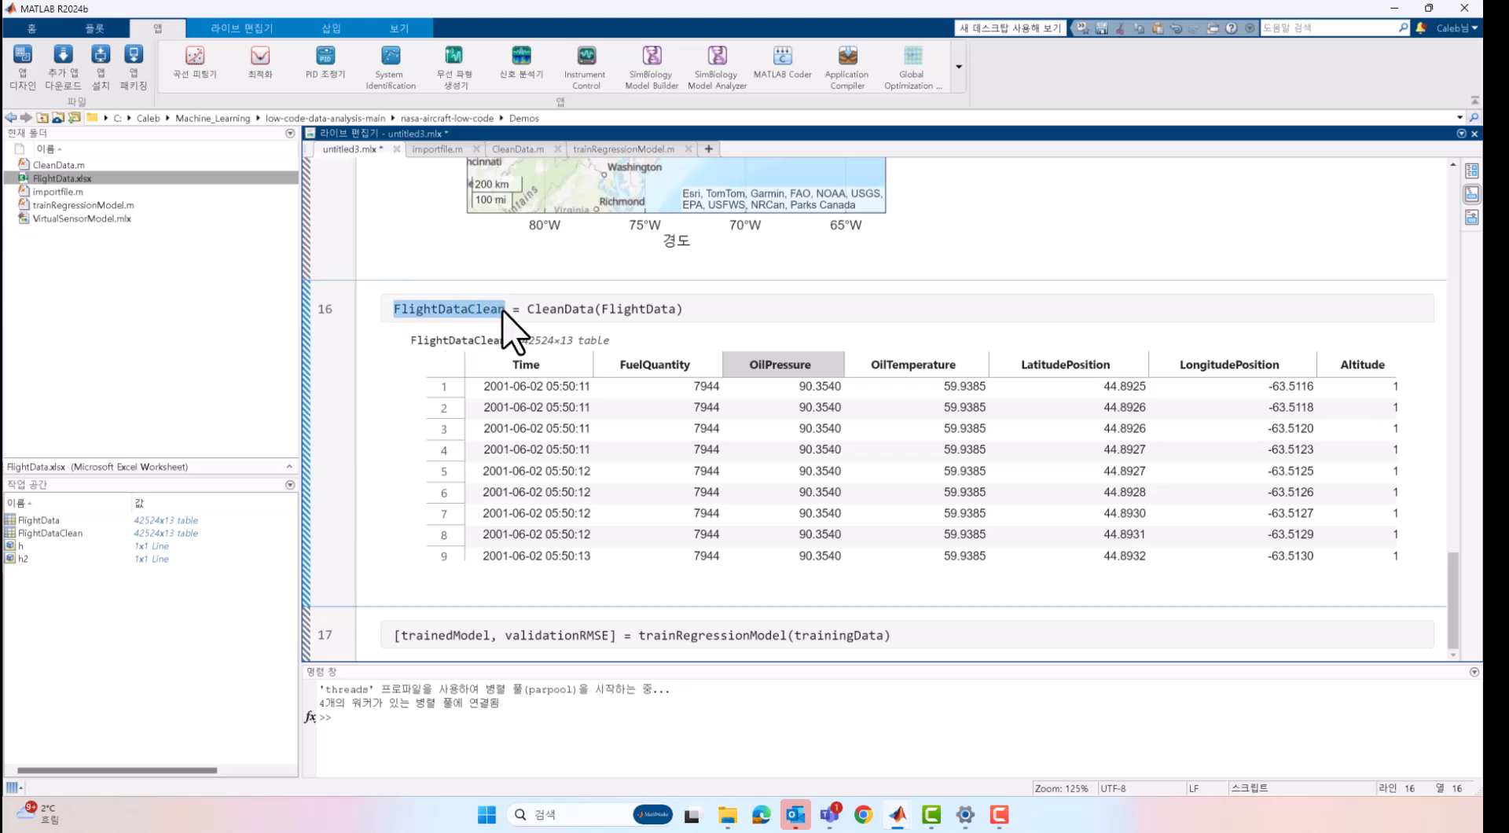
drag(794, 636, 876, 645)
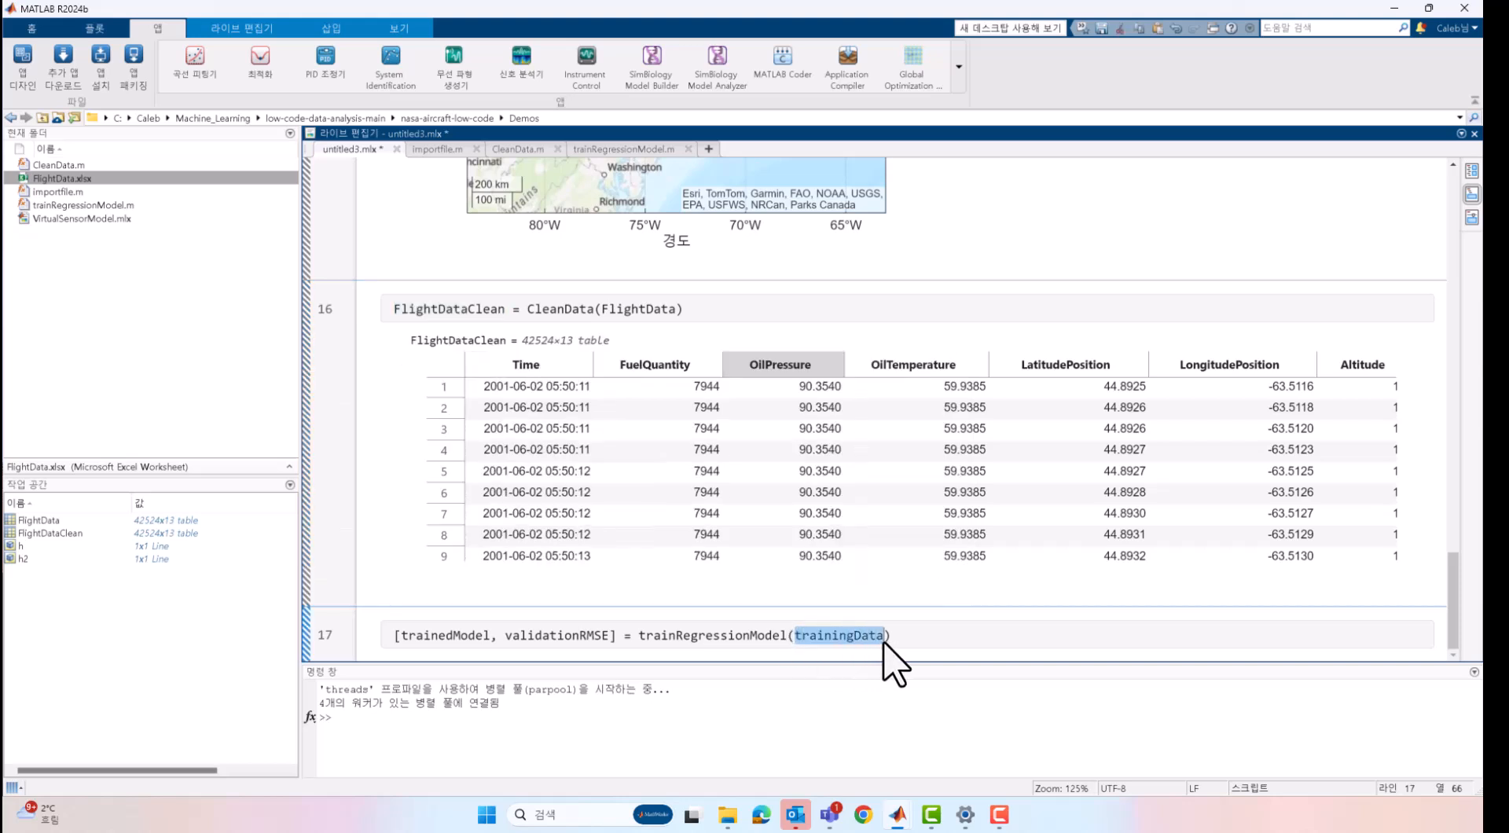
key(ctrl+v)
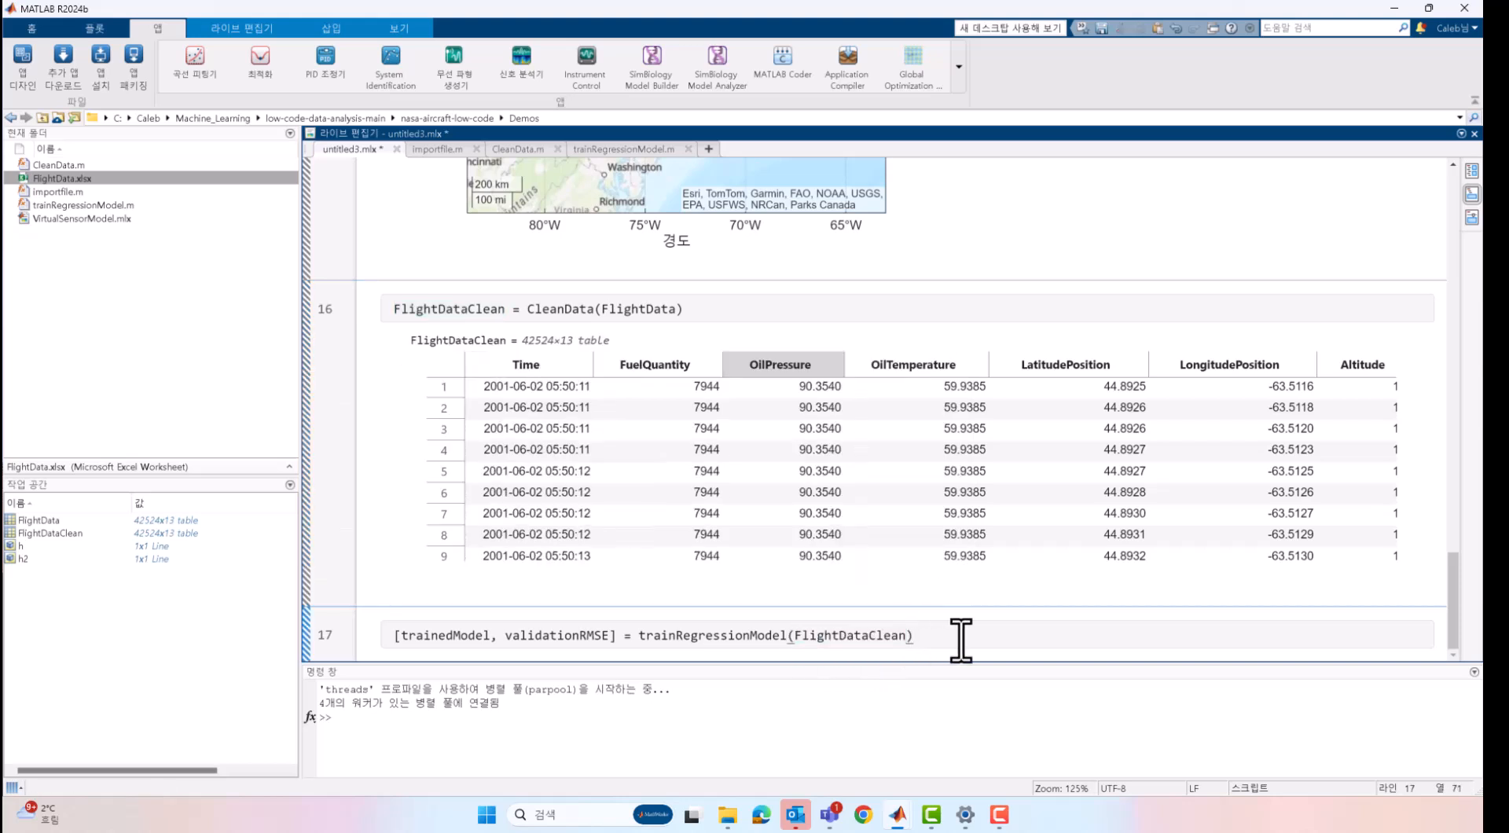
click(279, 28)
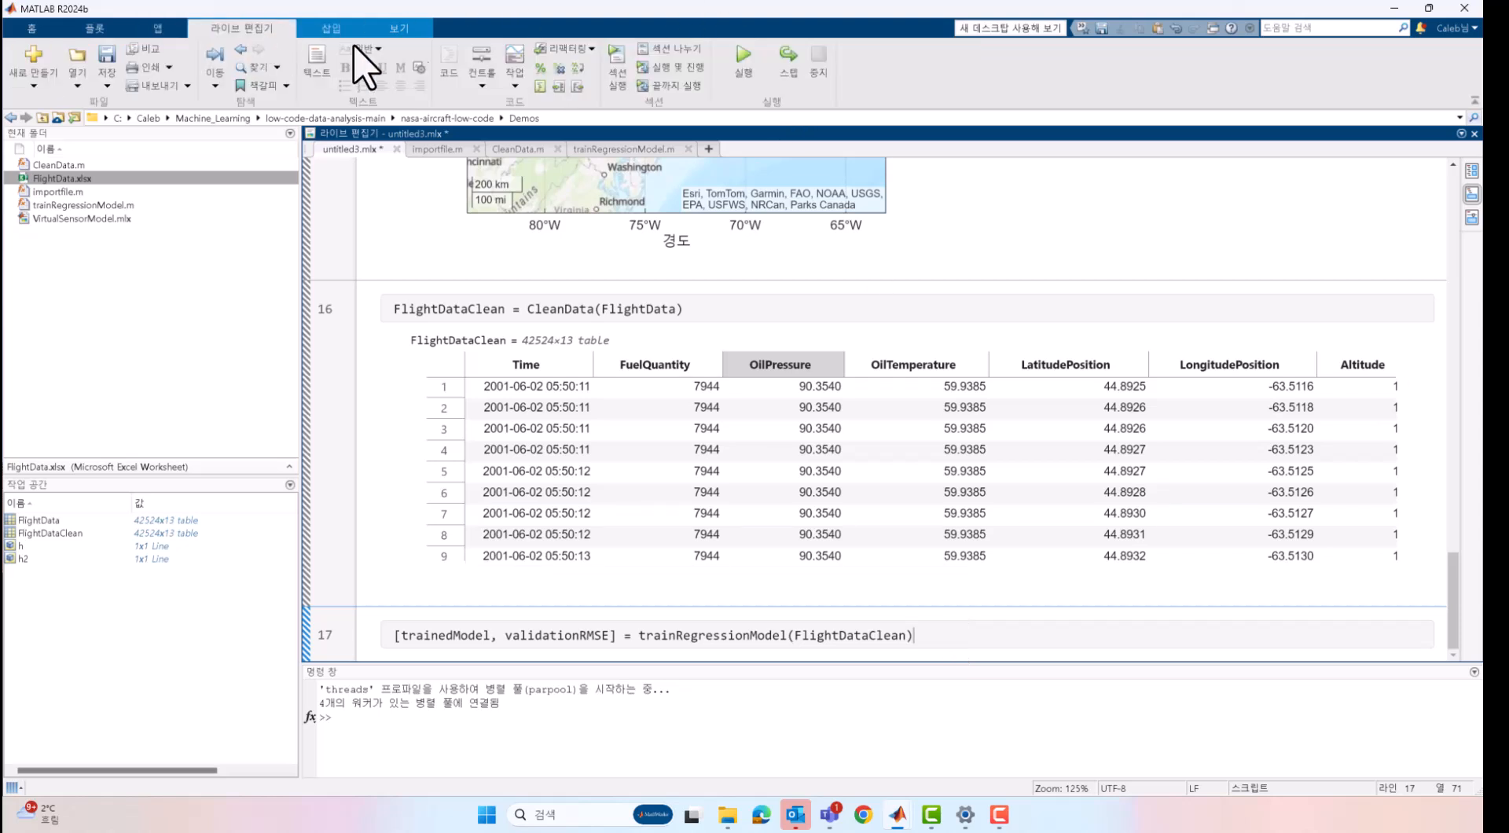
click(665, 85)
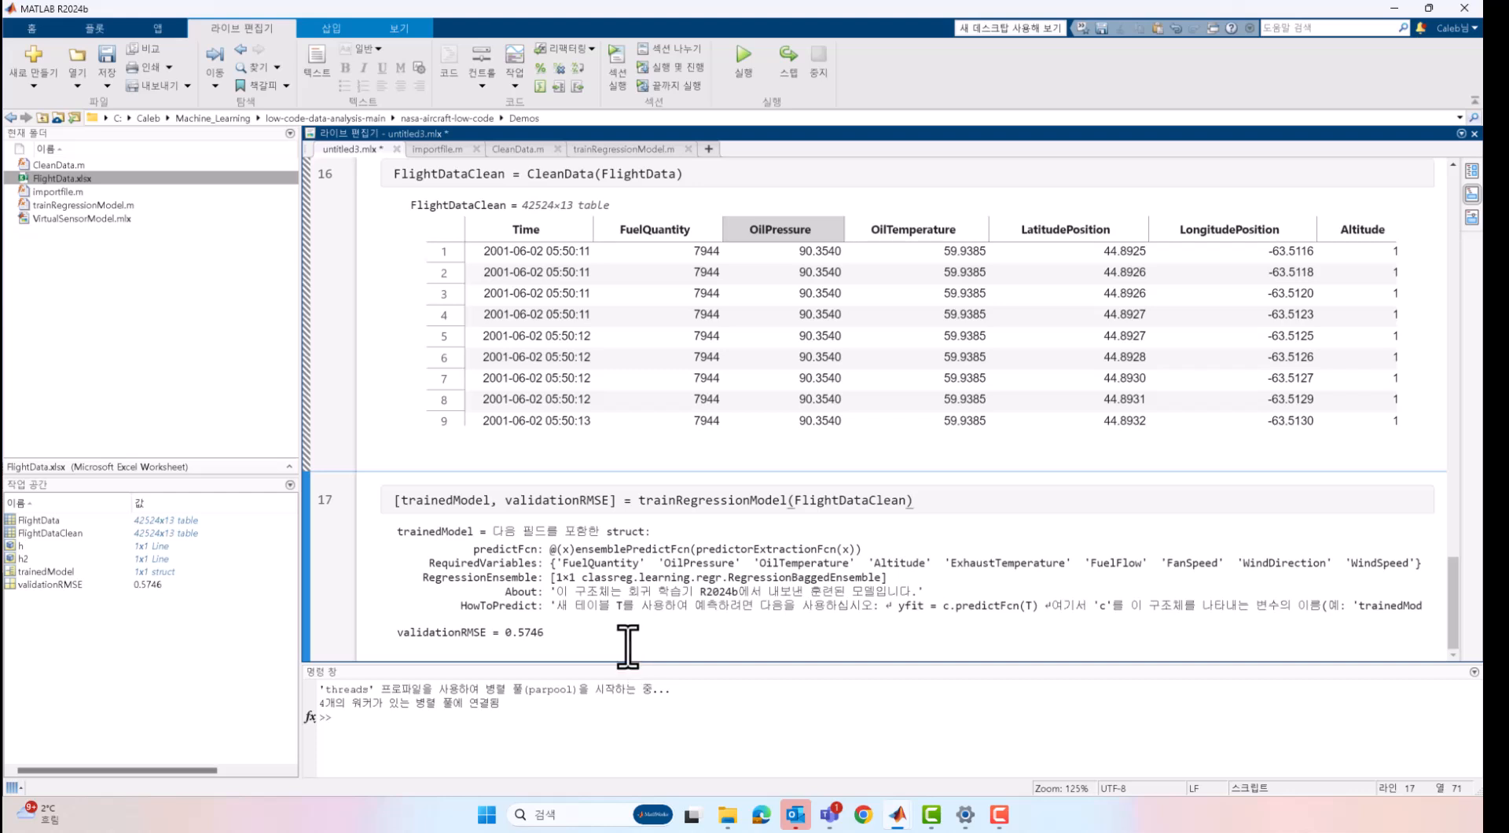
Add a new section to the live script and insert the example prediction line yfit = trainedModel.predictFcn(T2) from trainRegressionModel.m
click(664, 49)
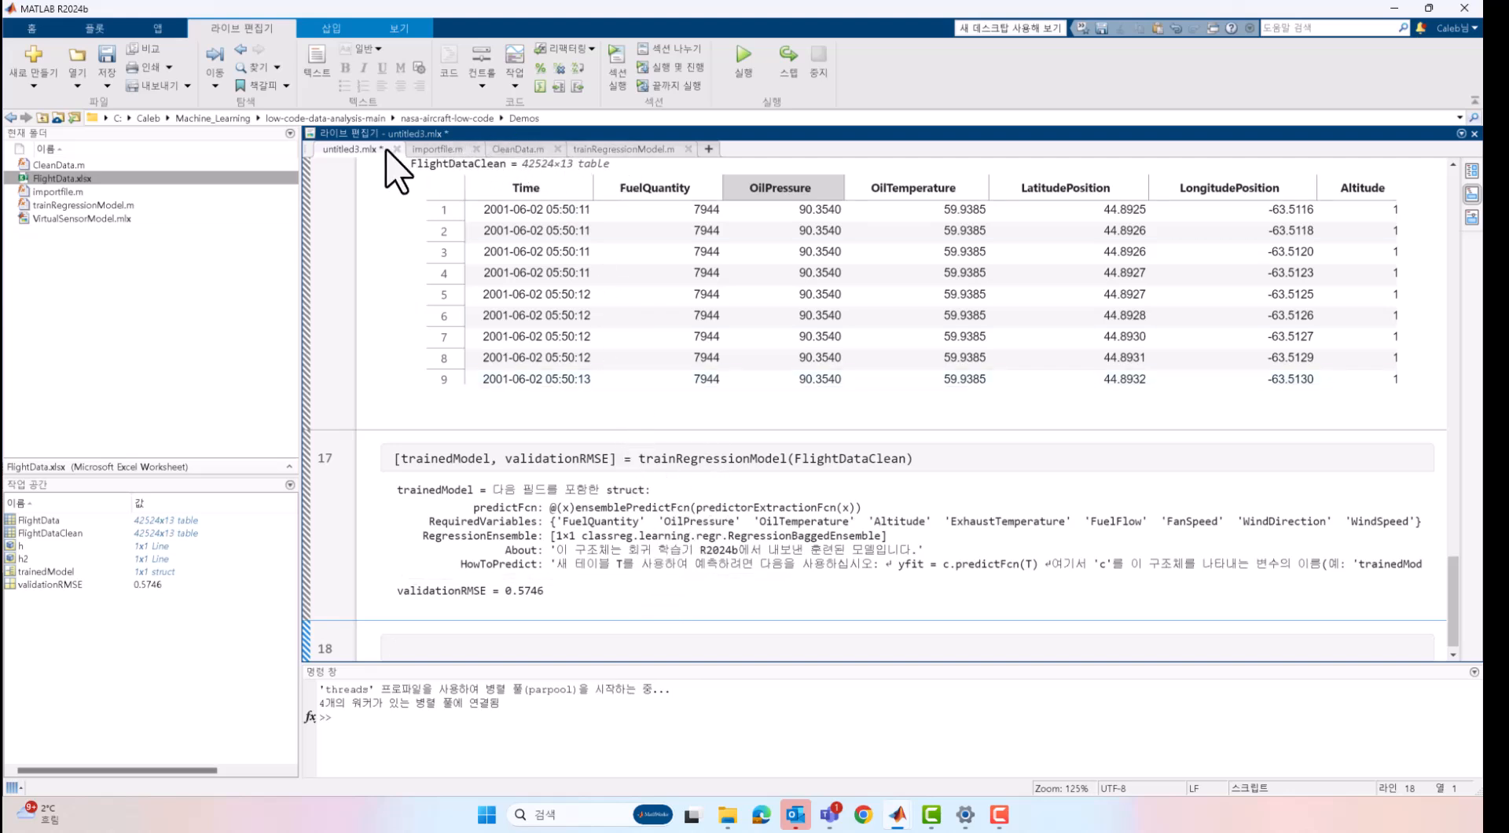
click(622, 148)
scroll(667, 357, down, 3)
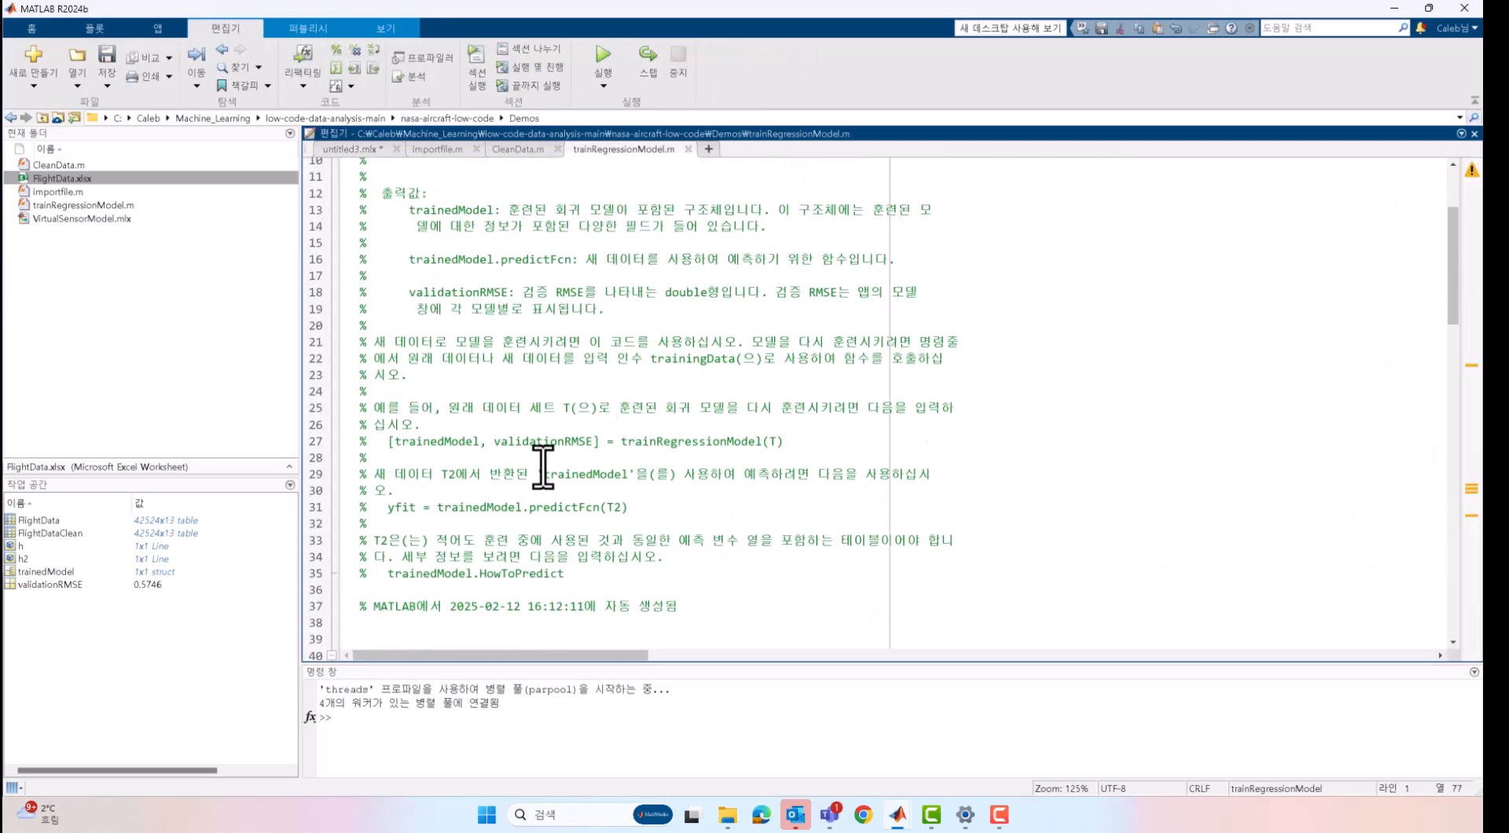
drag(385, 506, 640, 505)
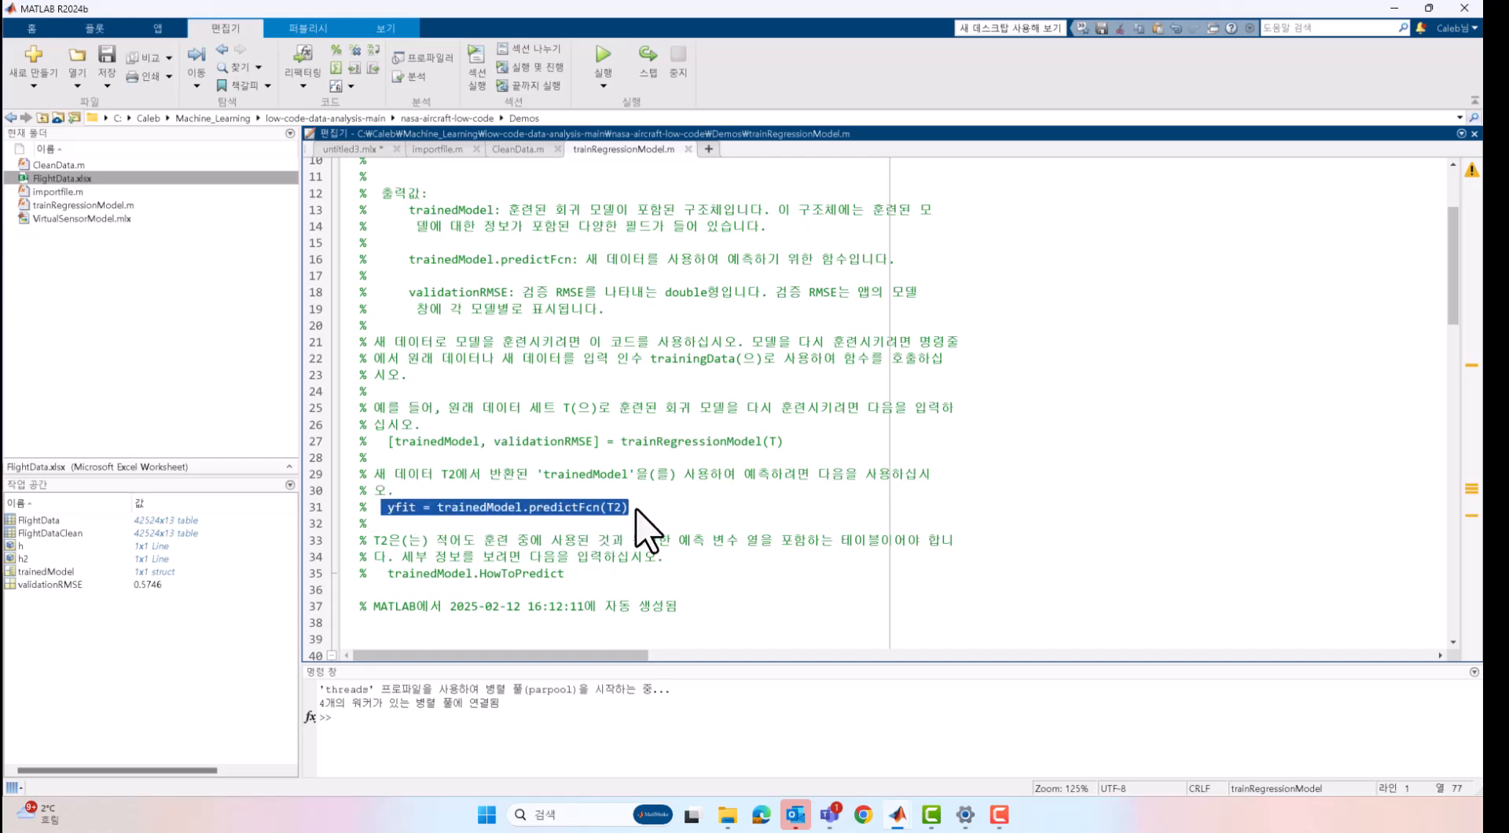
click(504, 474)
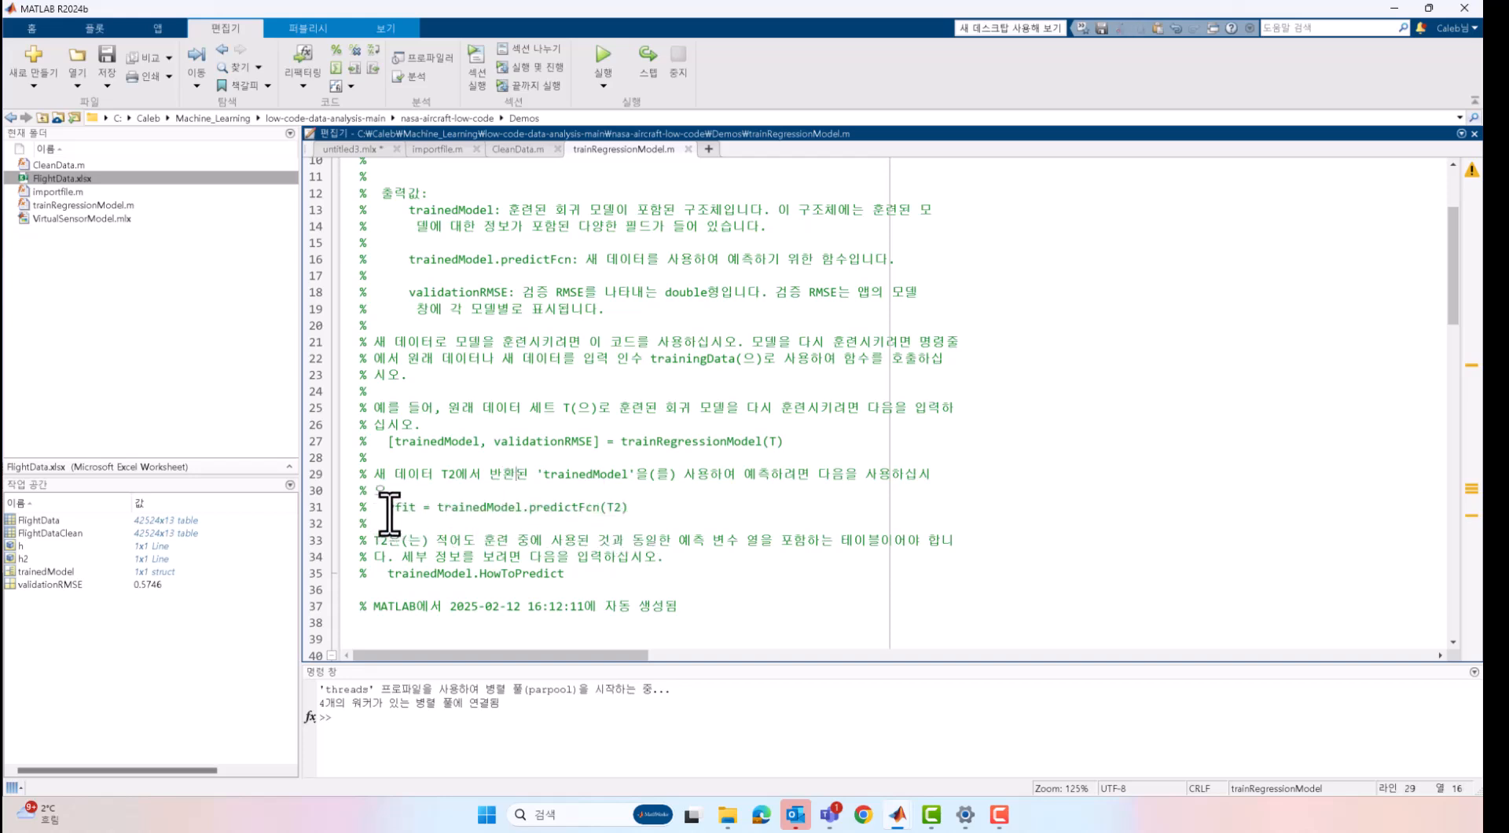
drag(386, 507, 652, 514)
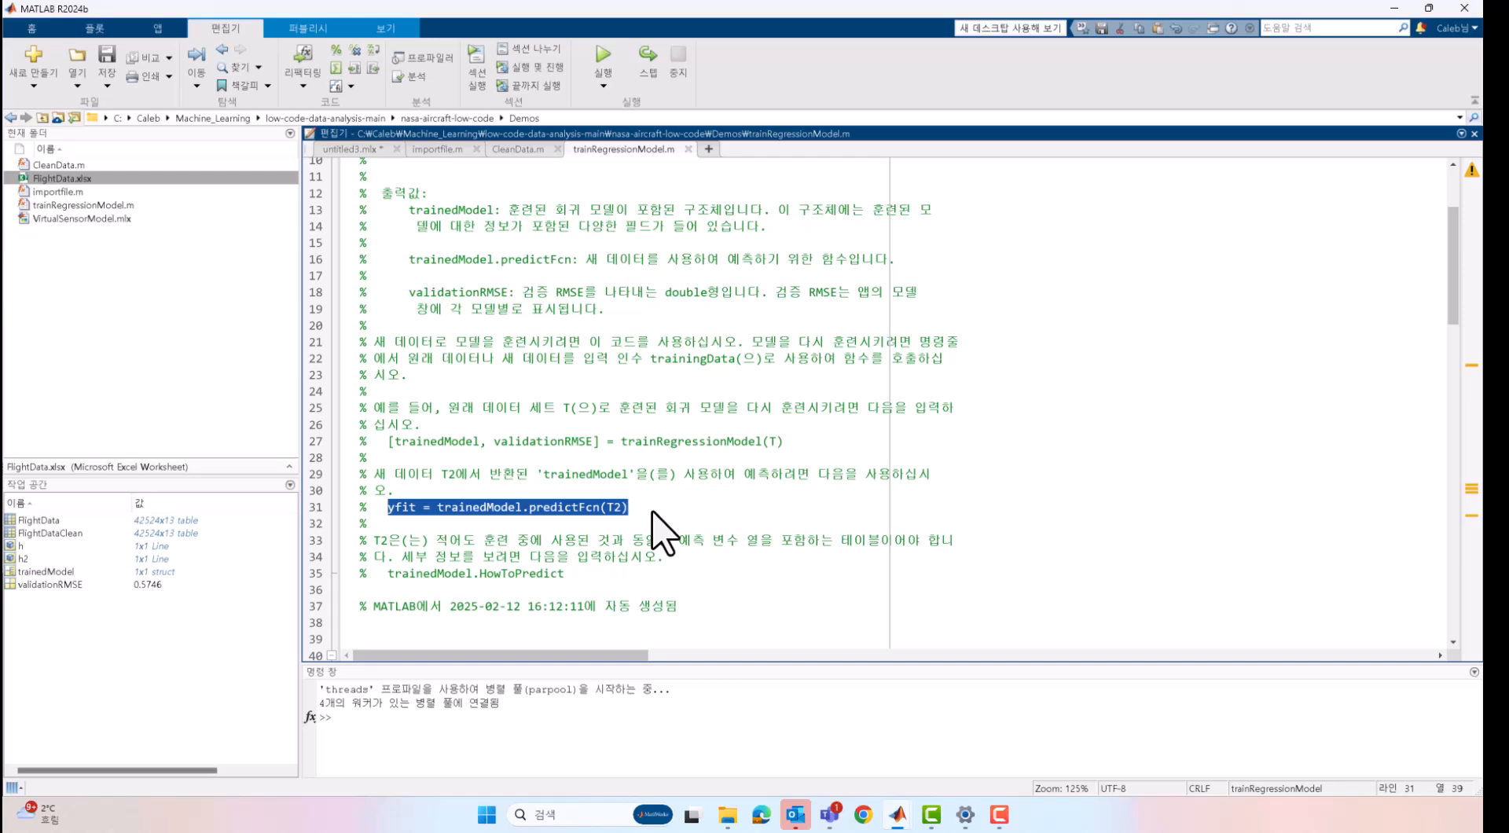
click(352, 149)
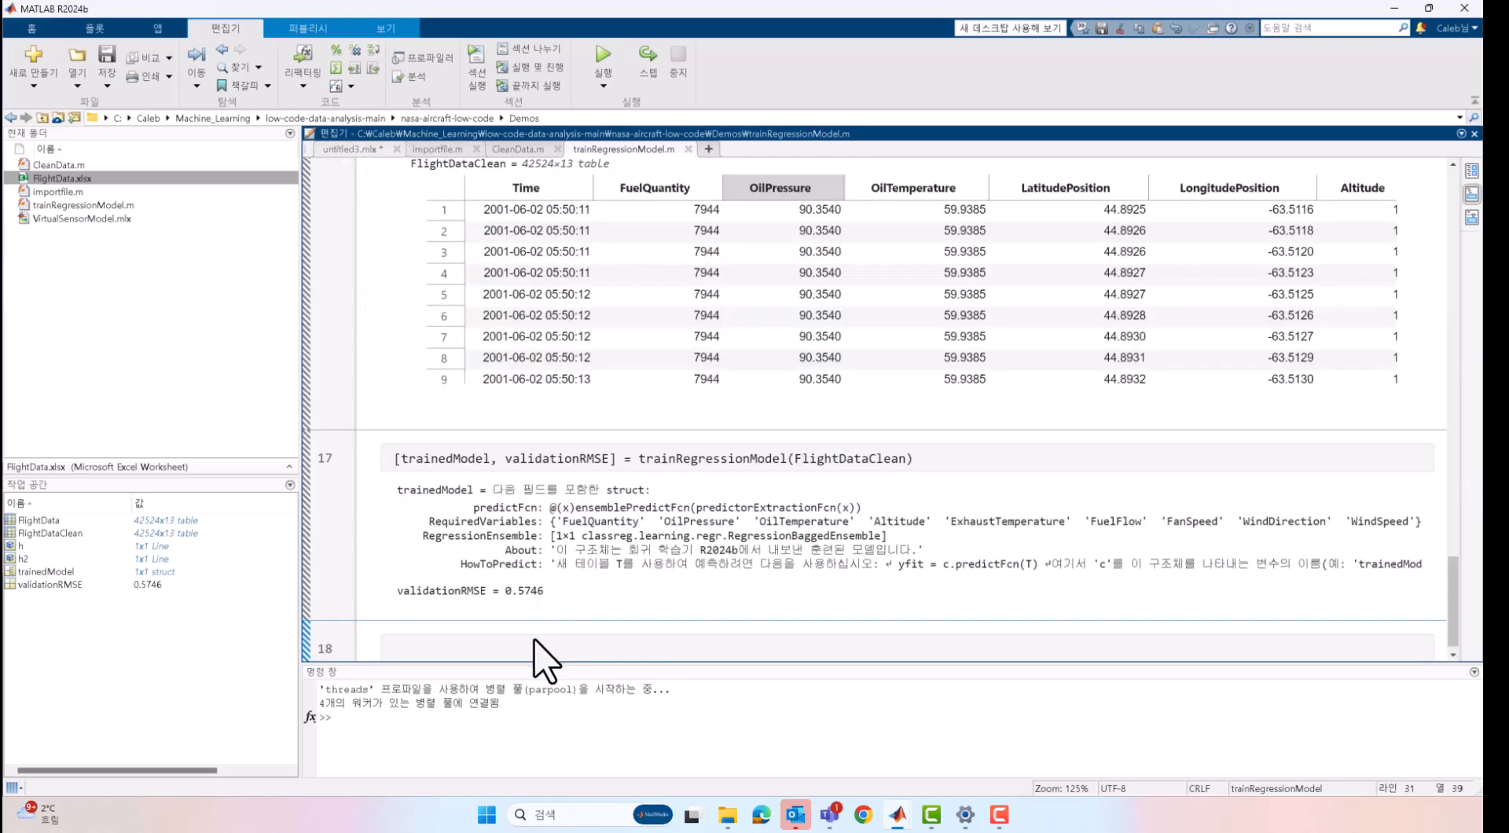
click(452, 638)
text(yfit = trainedModel.predictFcn(T2))
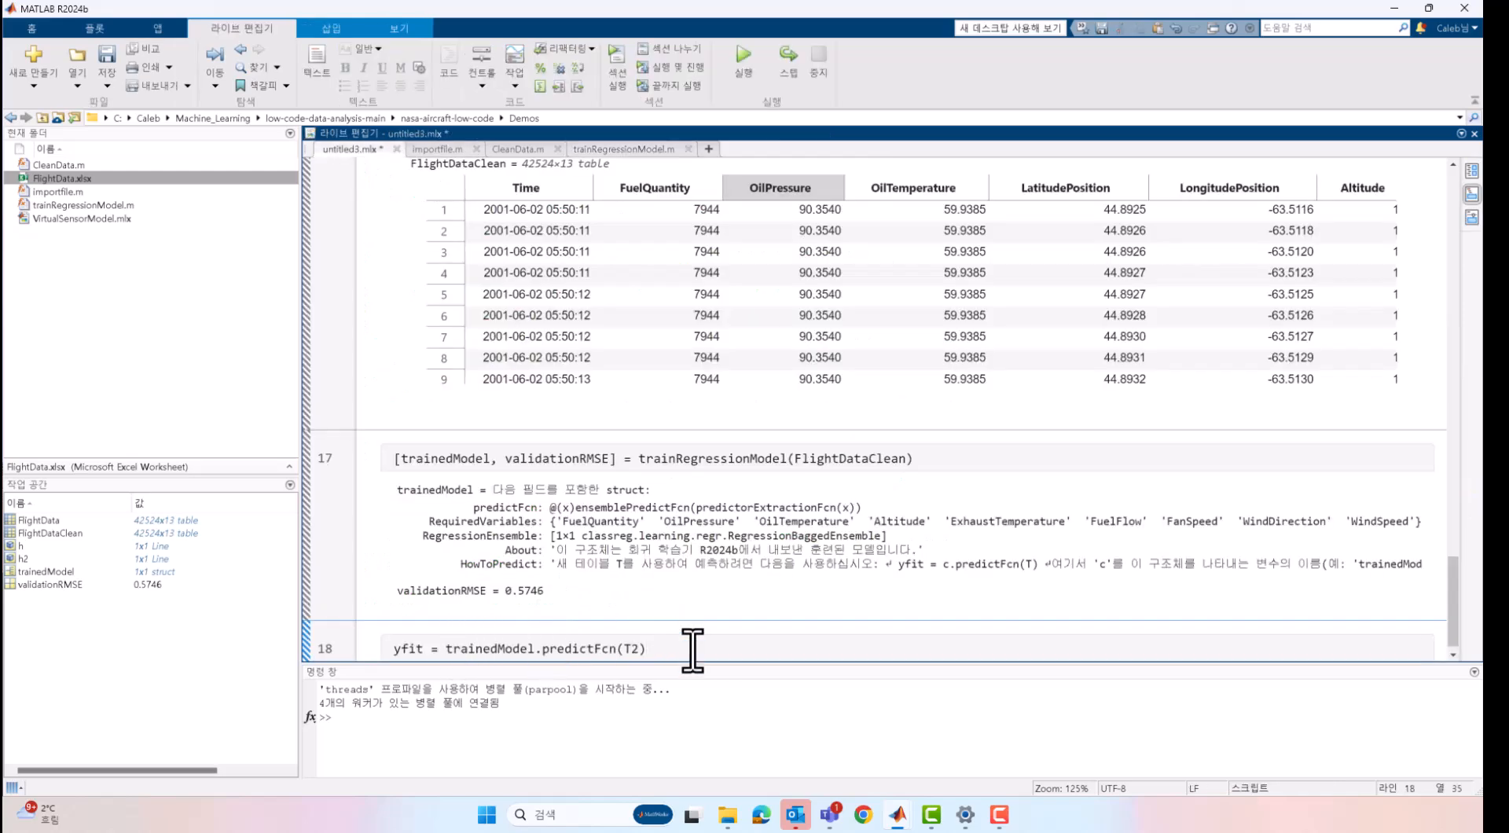
Replace the T2 argument in the prediction line with FlightDataClean and run the section to compute yfit
double_click(851, 444)
key(ctrl+c)
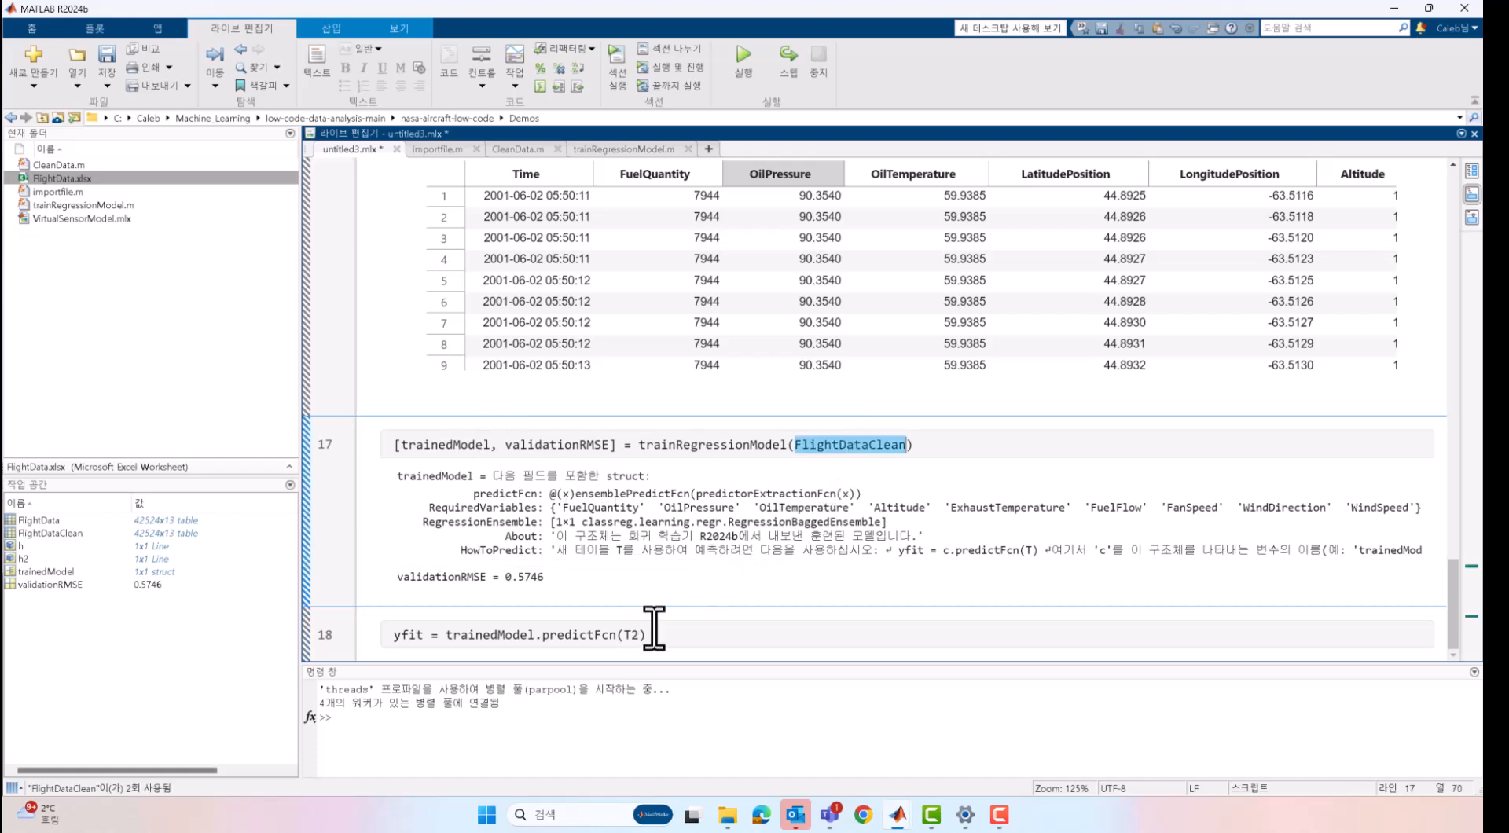
drag(623, 638, 631, 636)
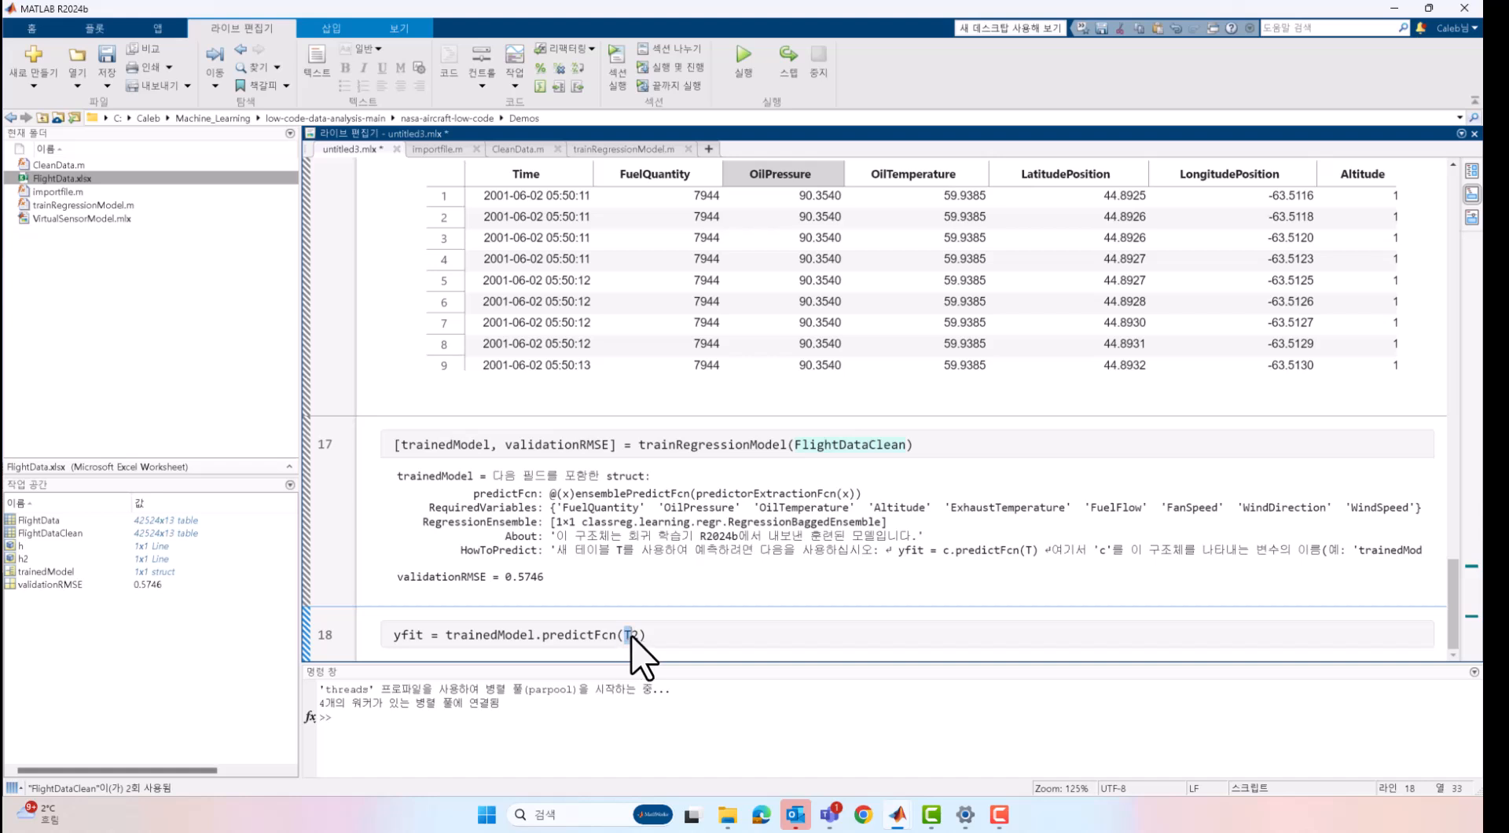
key(ctrl+v)
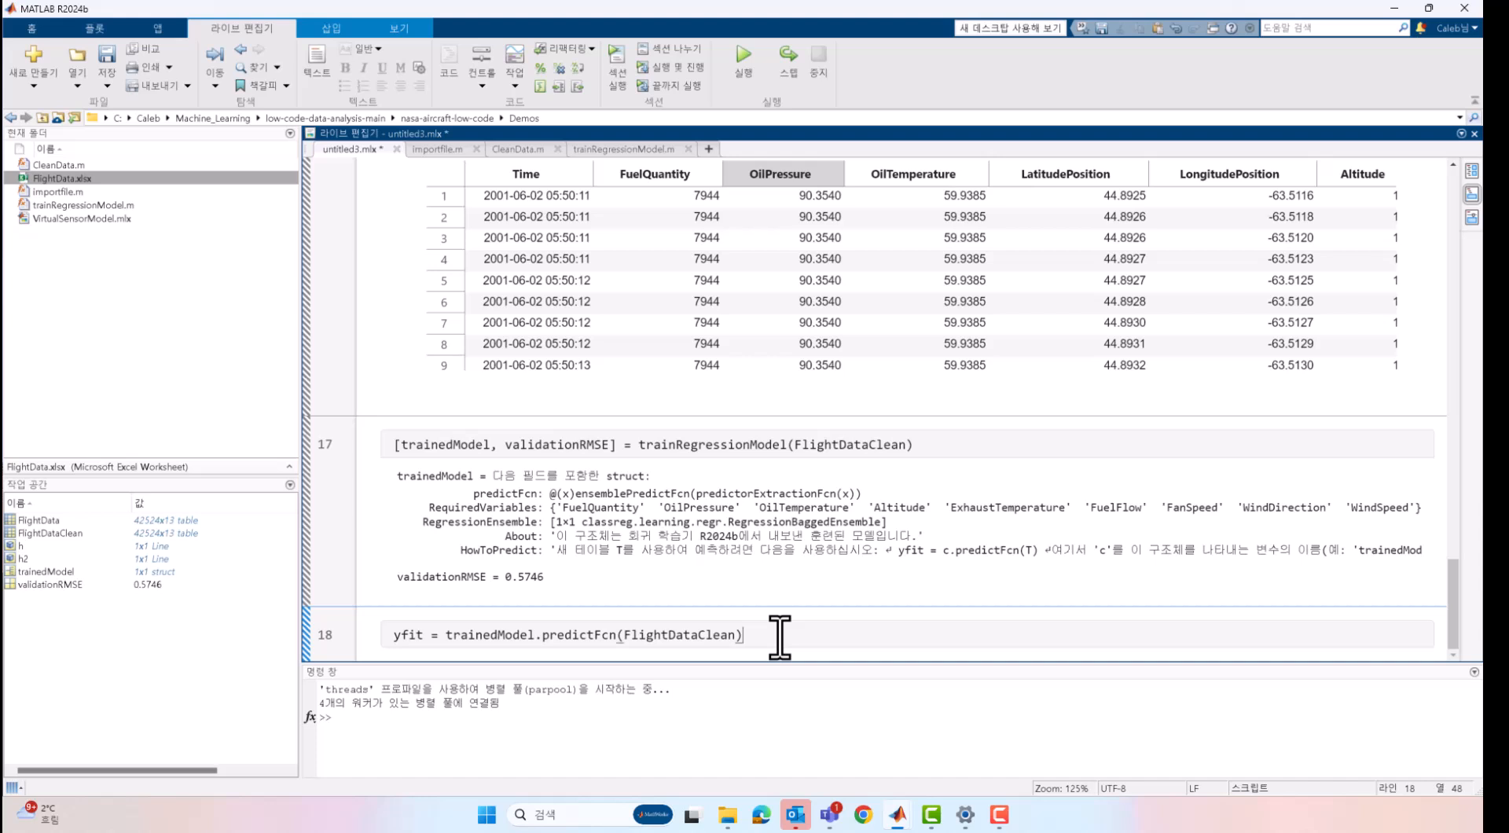
click(673, 70)
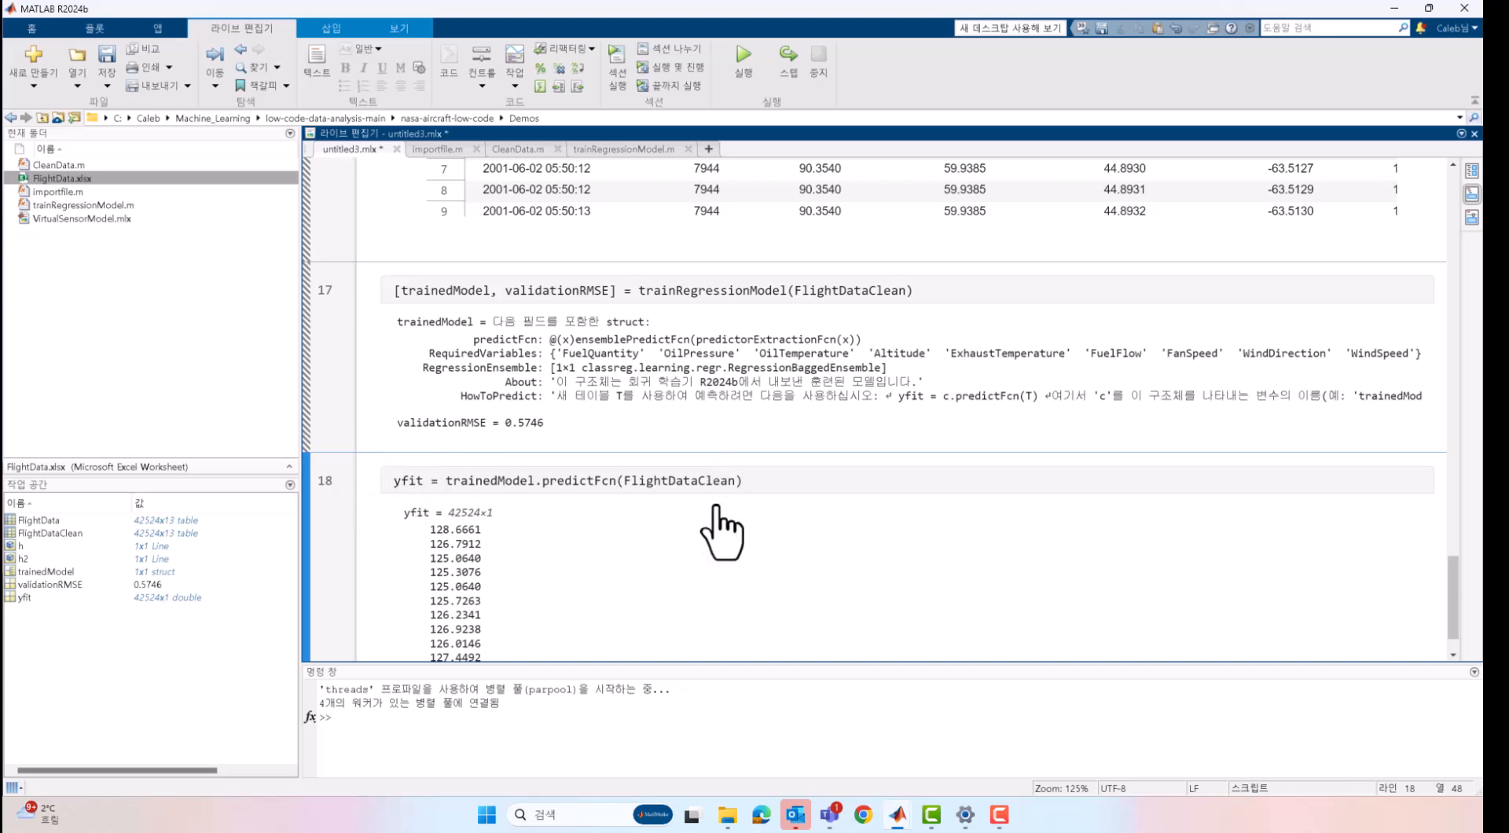
scroll(783, 480, down, 1)
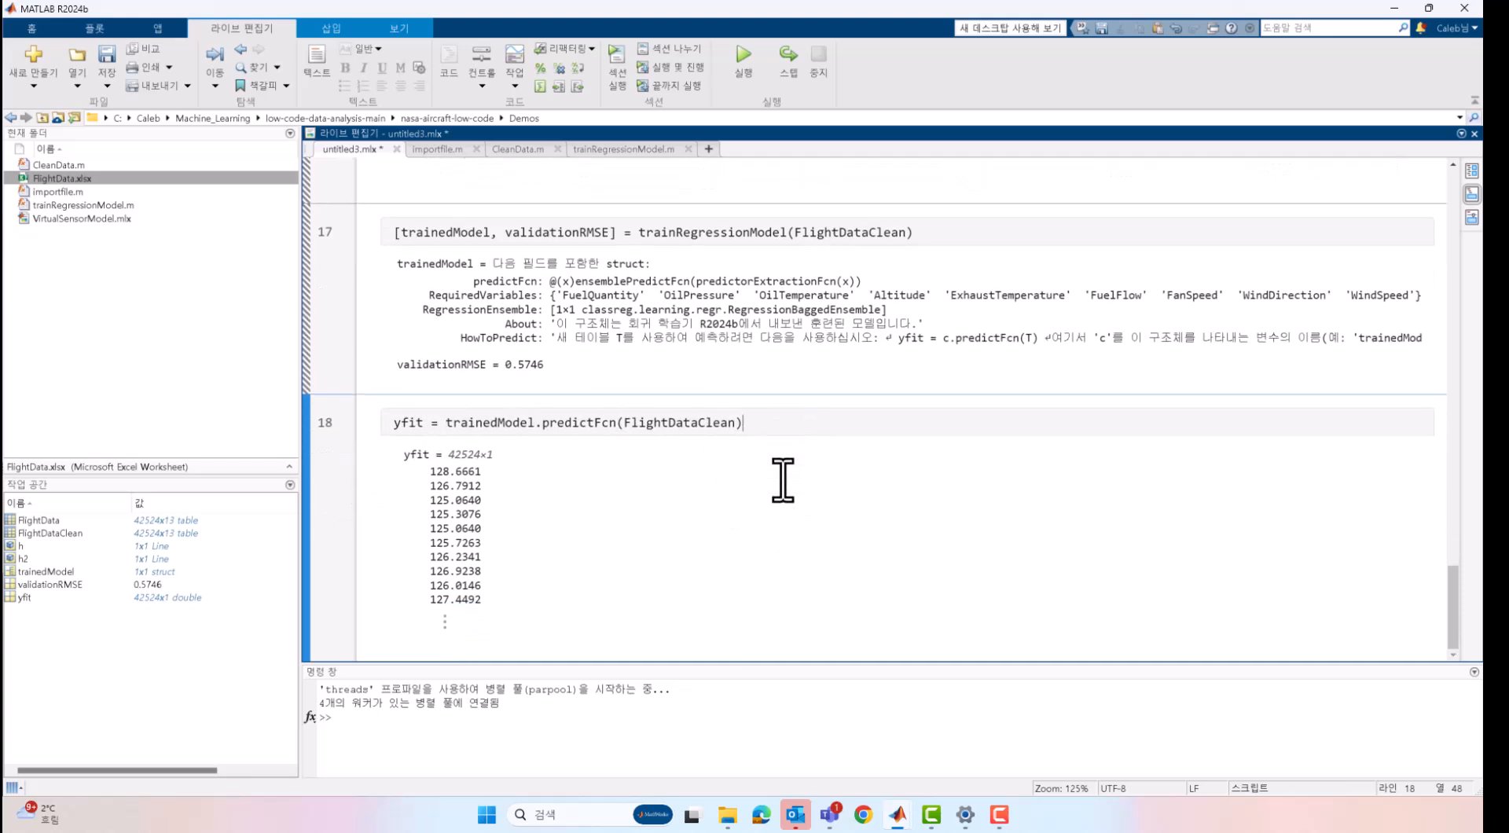
click(821, 442)
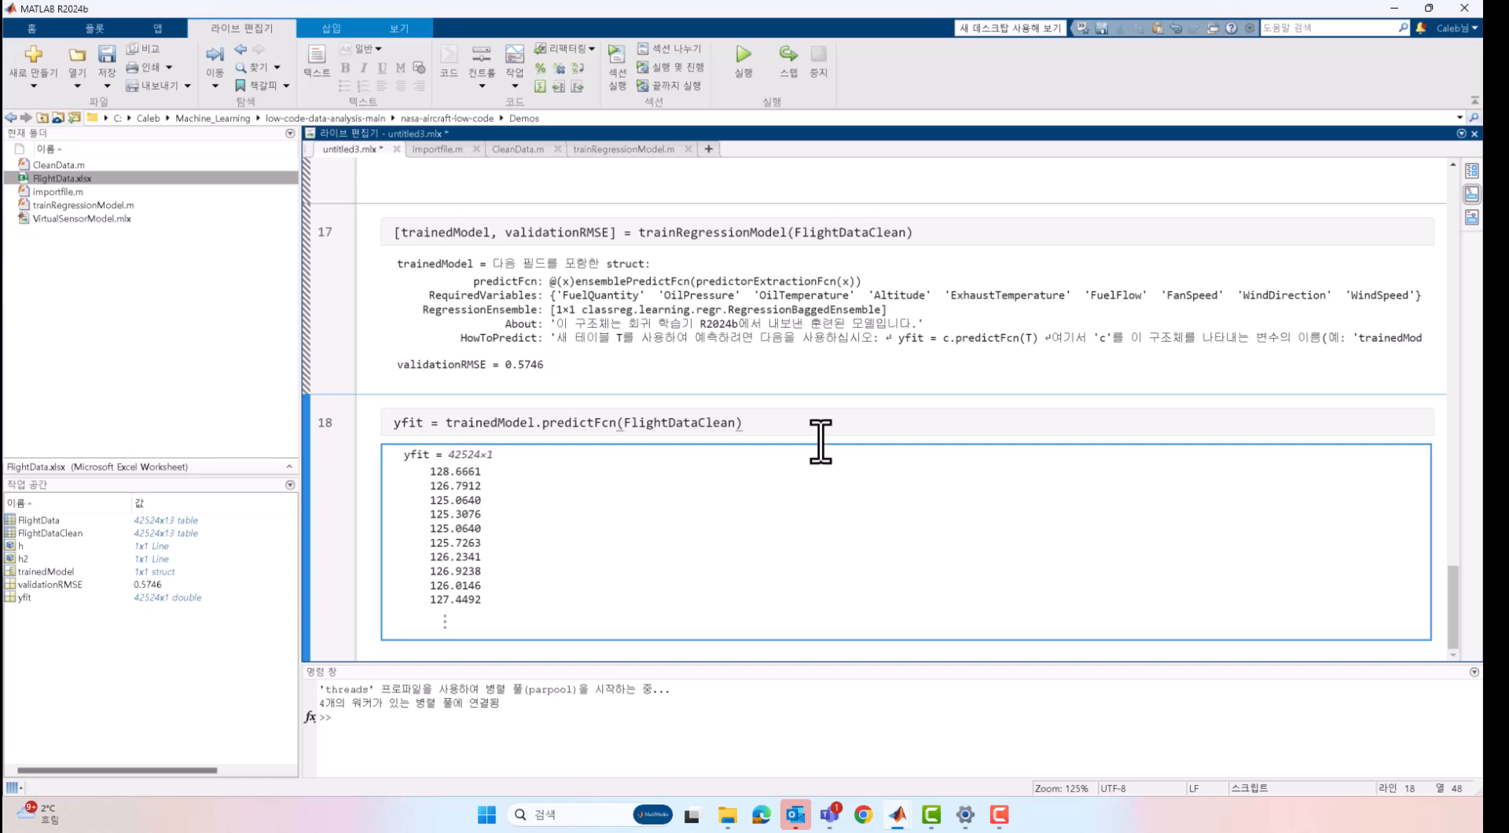
Add a new section at the end of the live script and insert a Create Plot task using the plot chart type
click(670, 49)
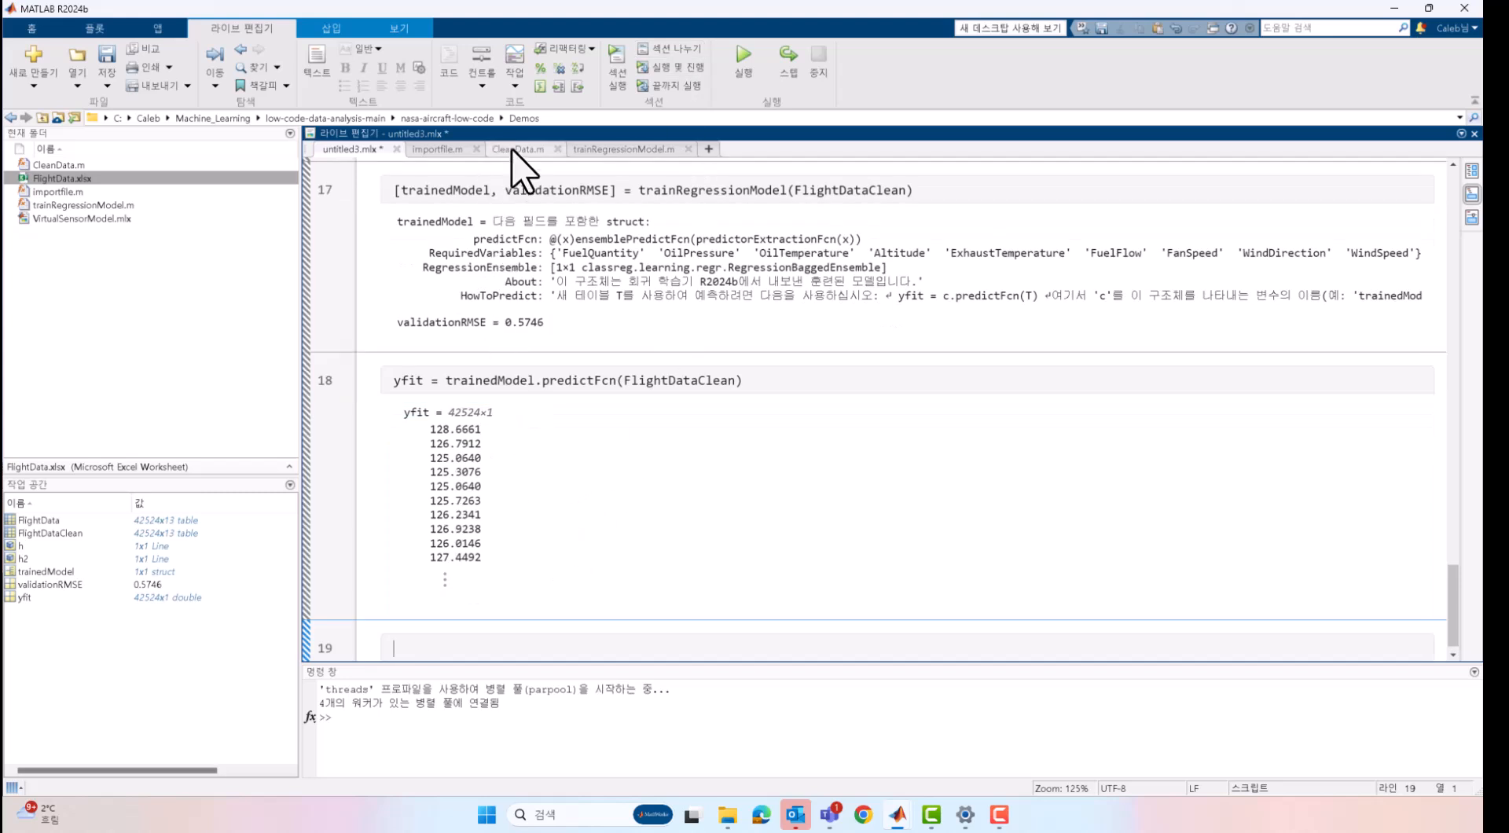
click(515, 85)
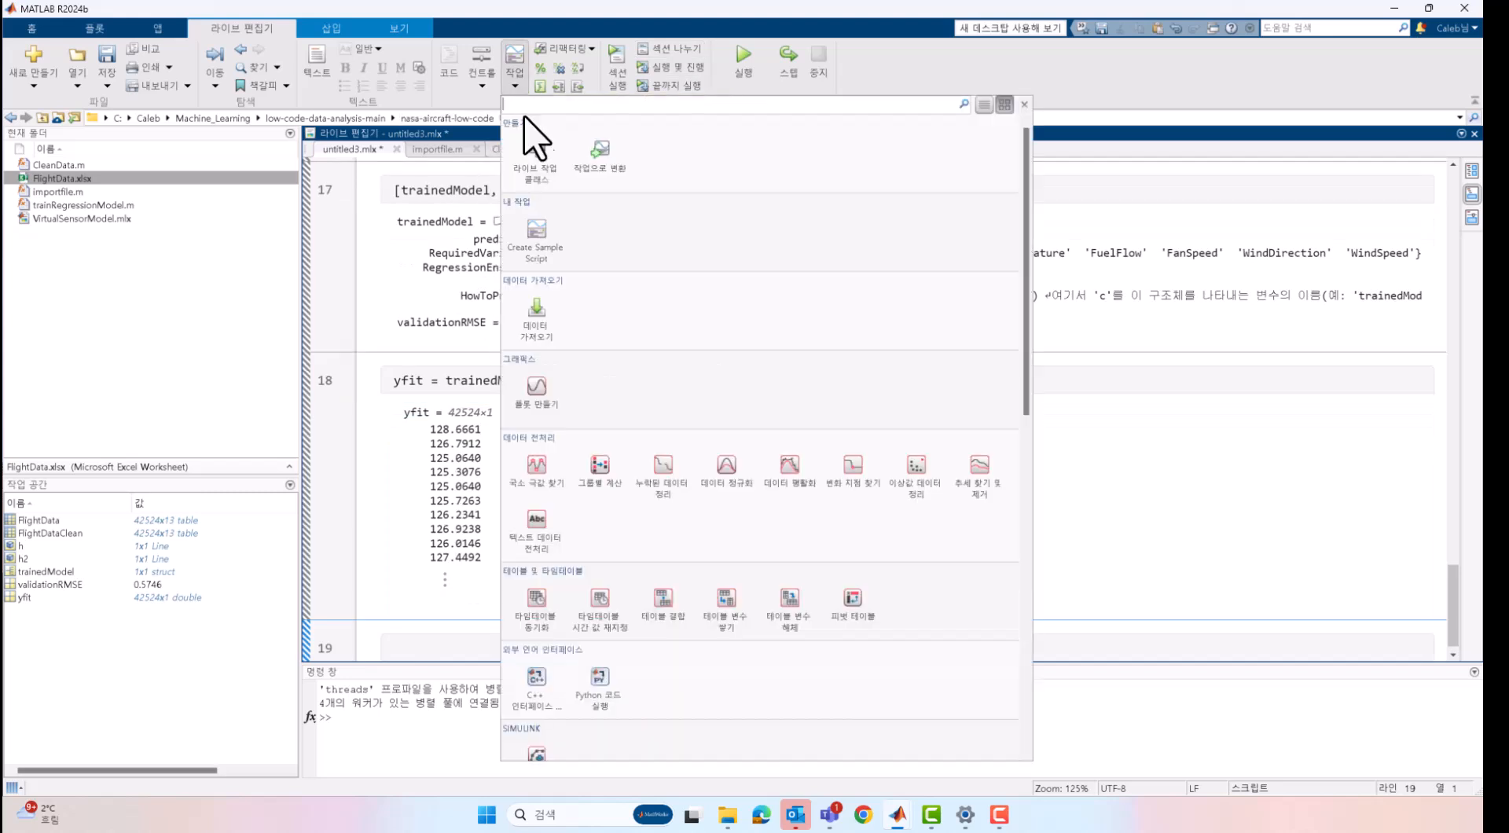
click(537, 387)
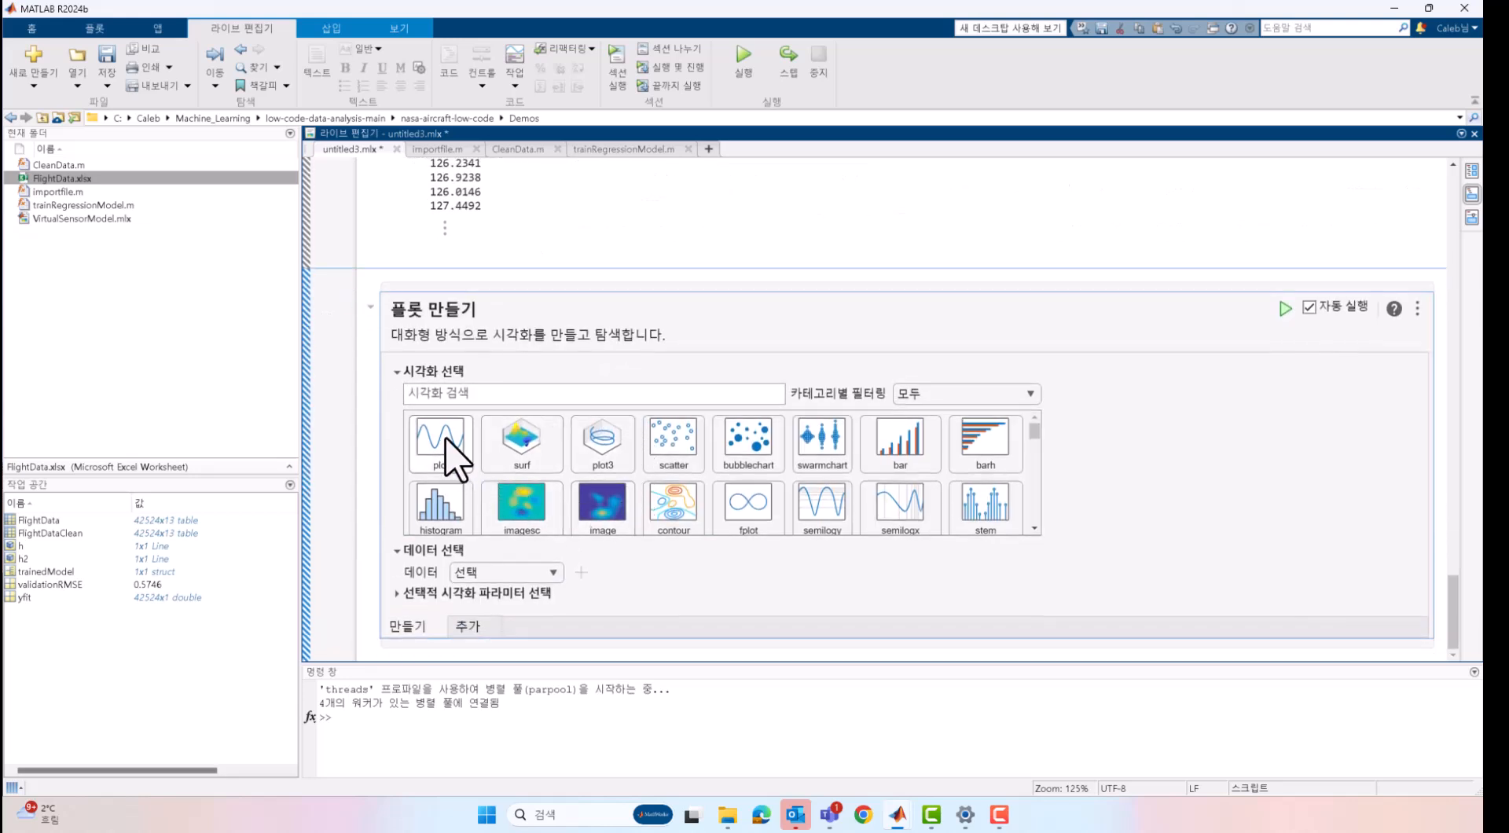
click(446, 445)
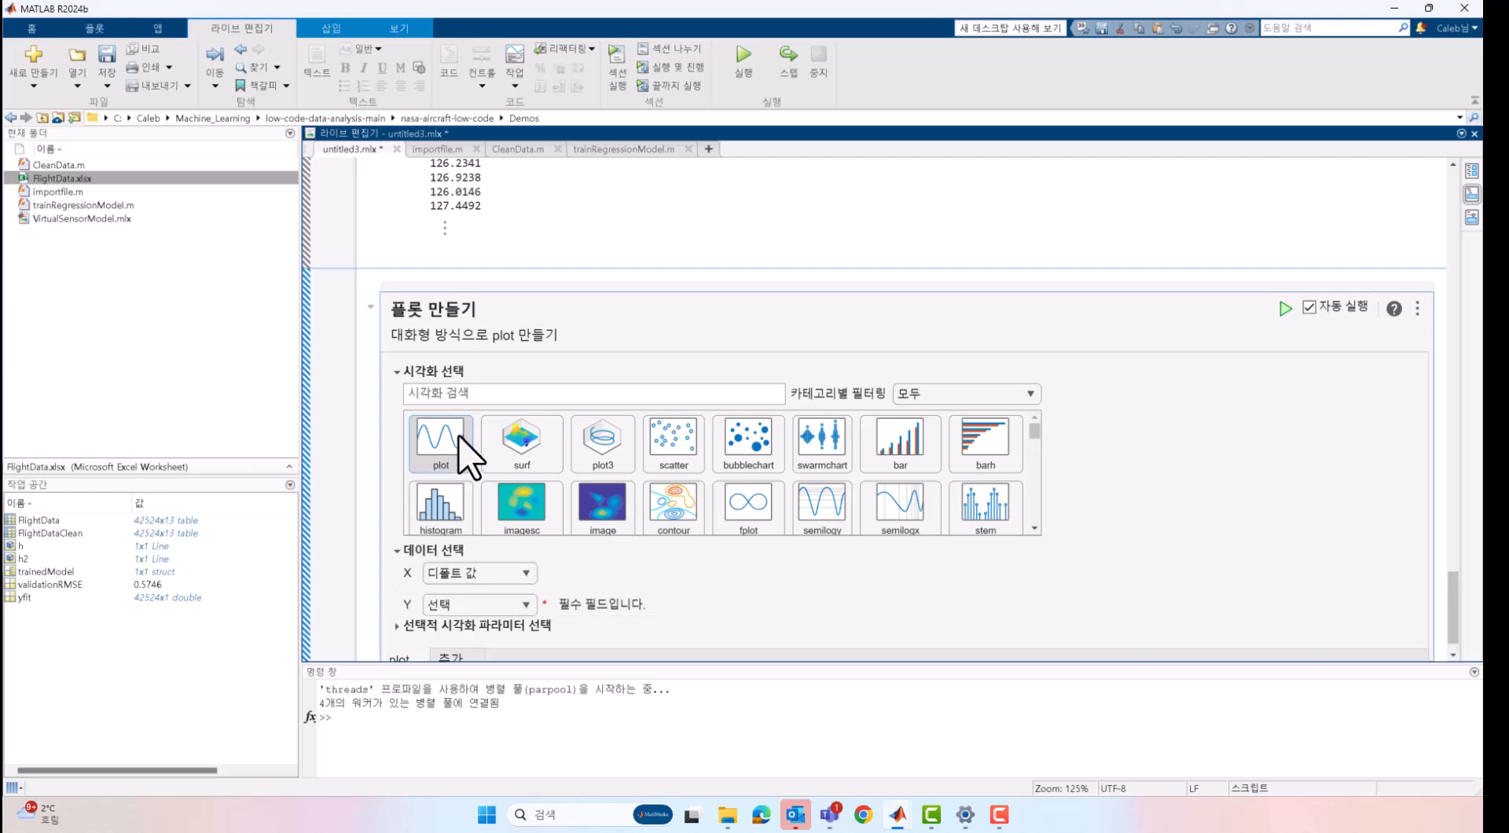
Set the plot task's X data to the Time variable of FlightData
click(519, 586)
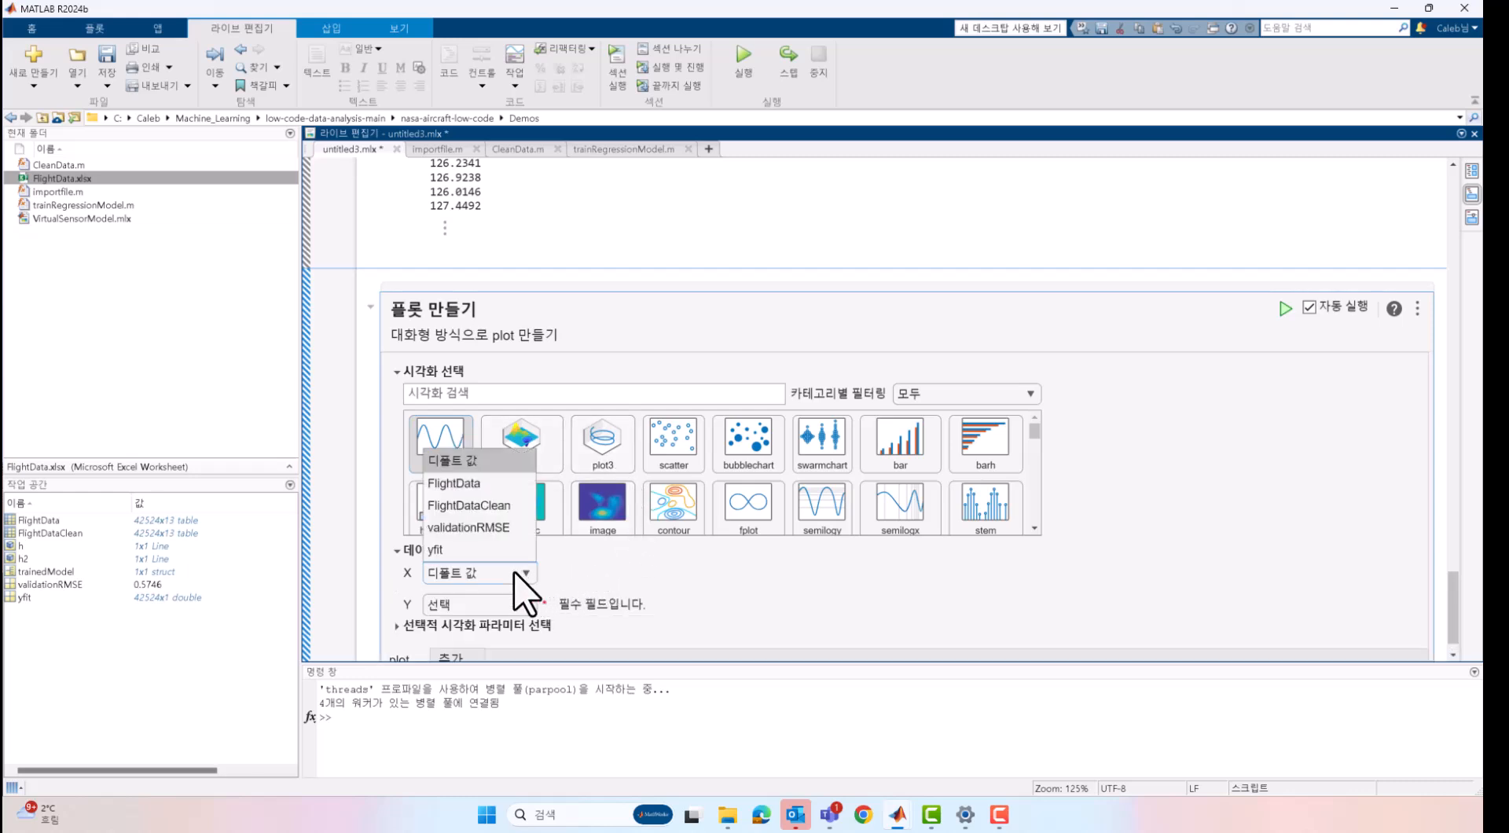
click(513, 482)
click(614, 574)
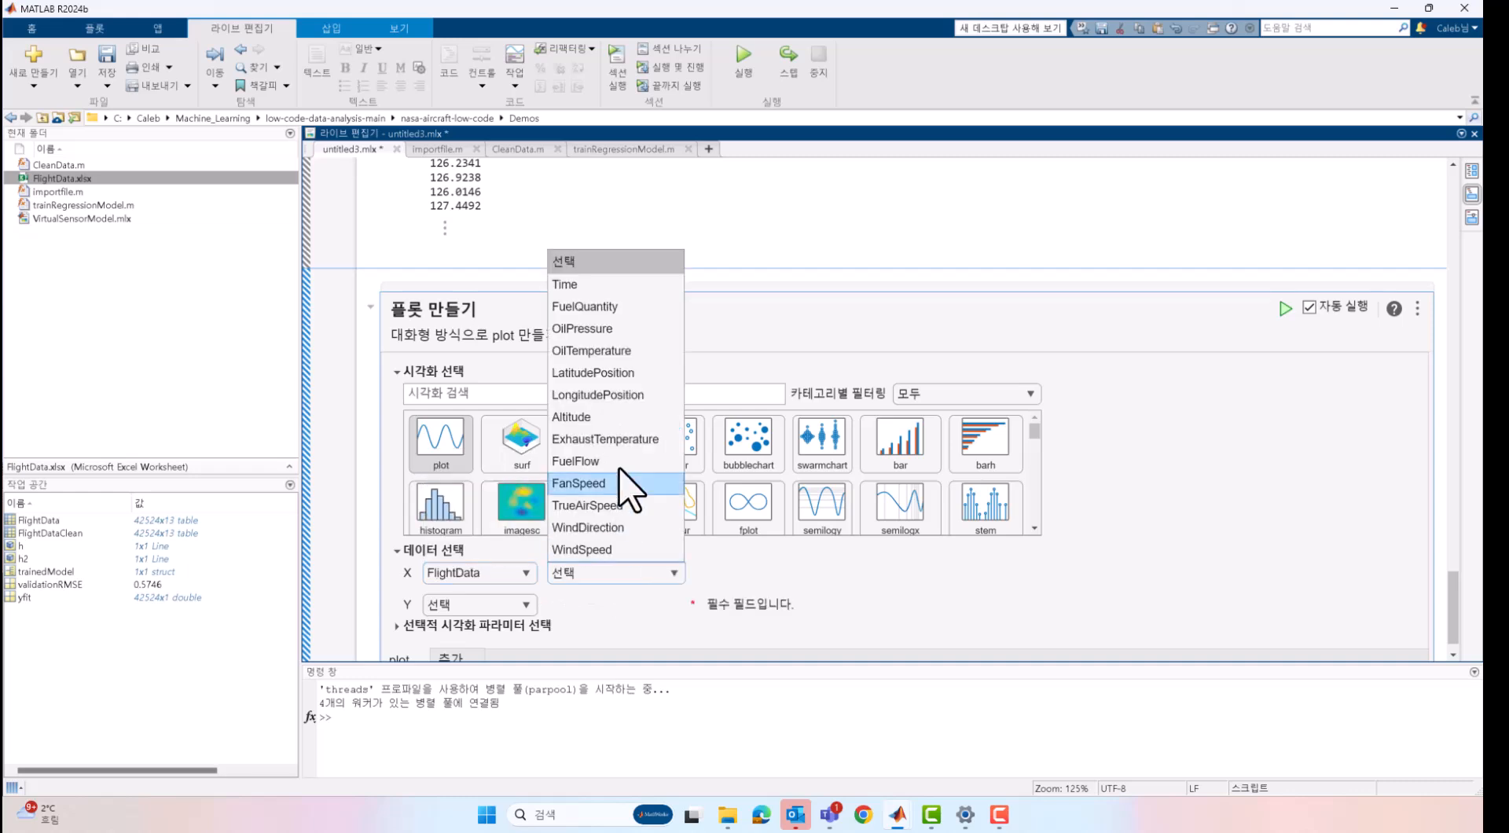
click(613, 284)
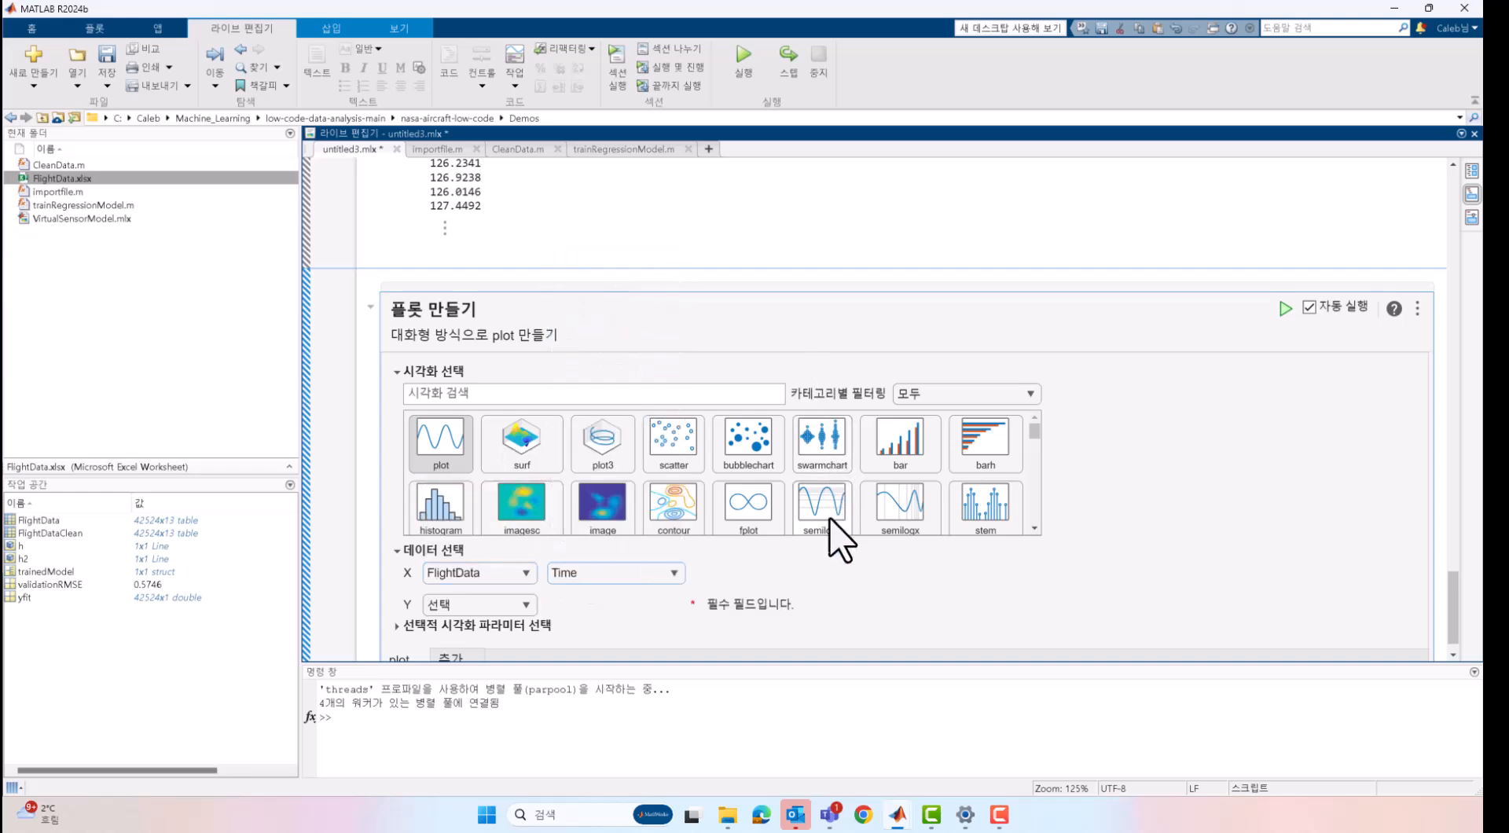
Set the plot task's Y data to the TrueAirSpeed variable of FlightData and run the task
scroll(819, 549, down, 2)
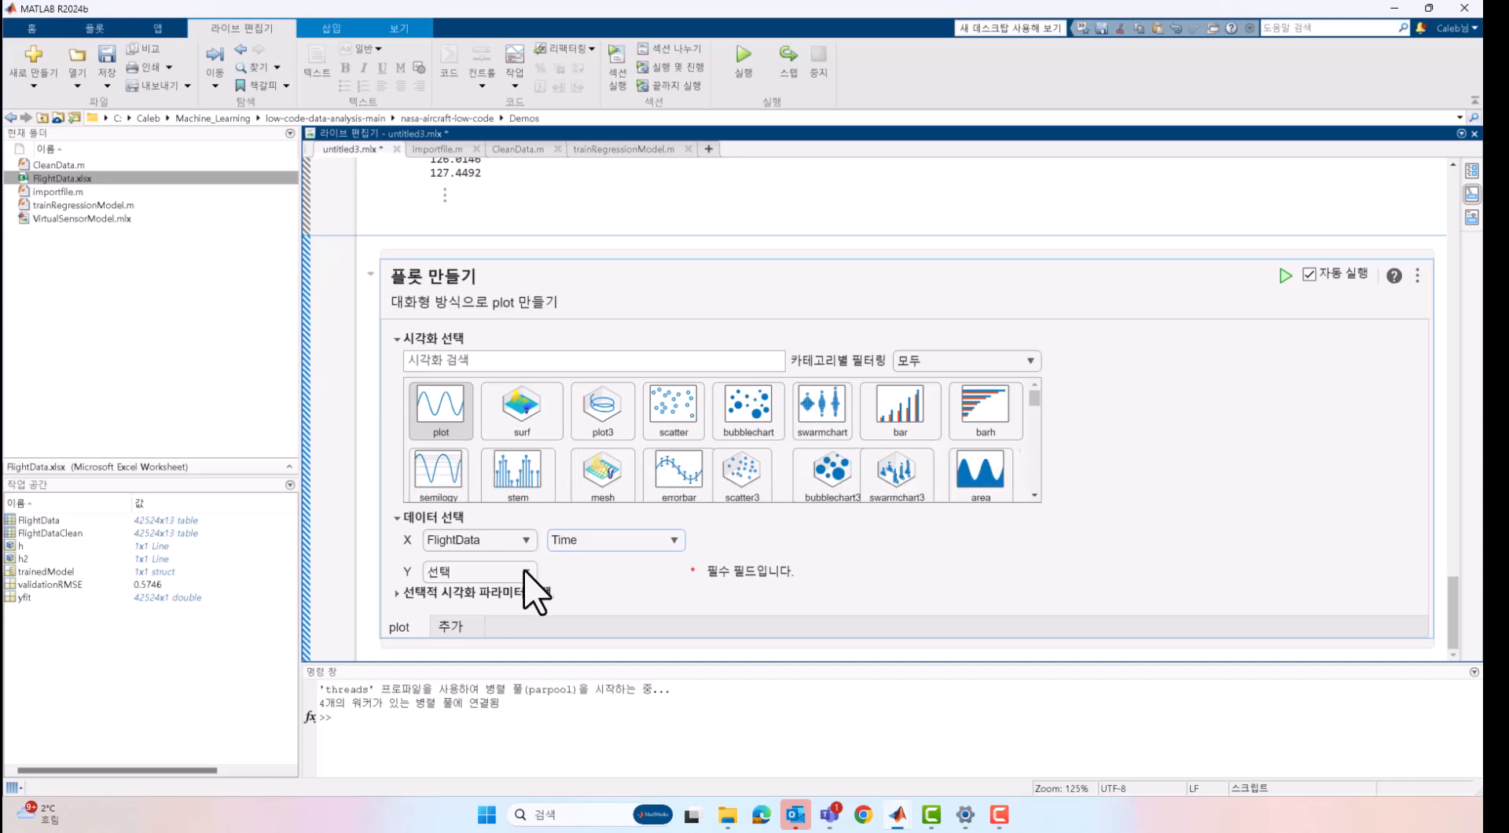
click(525, 572)
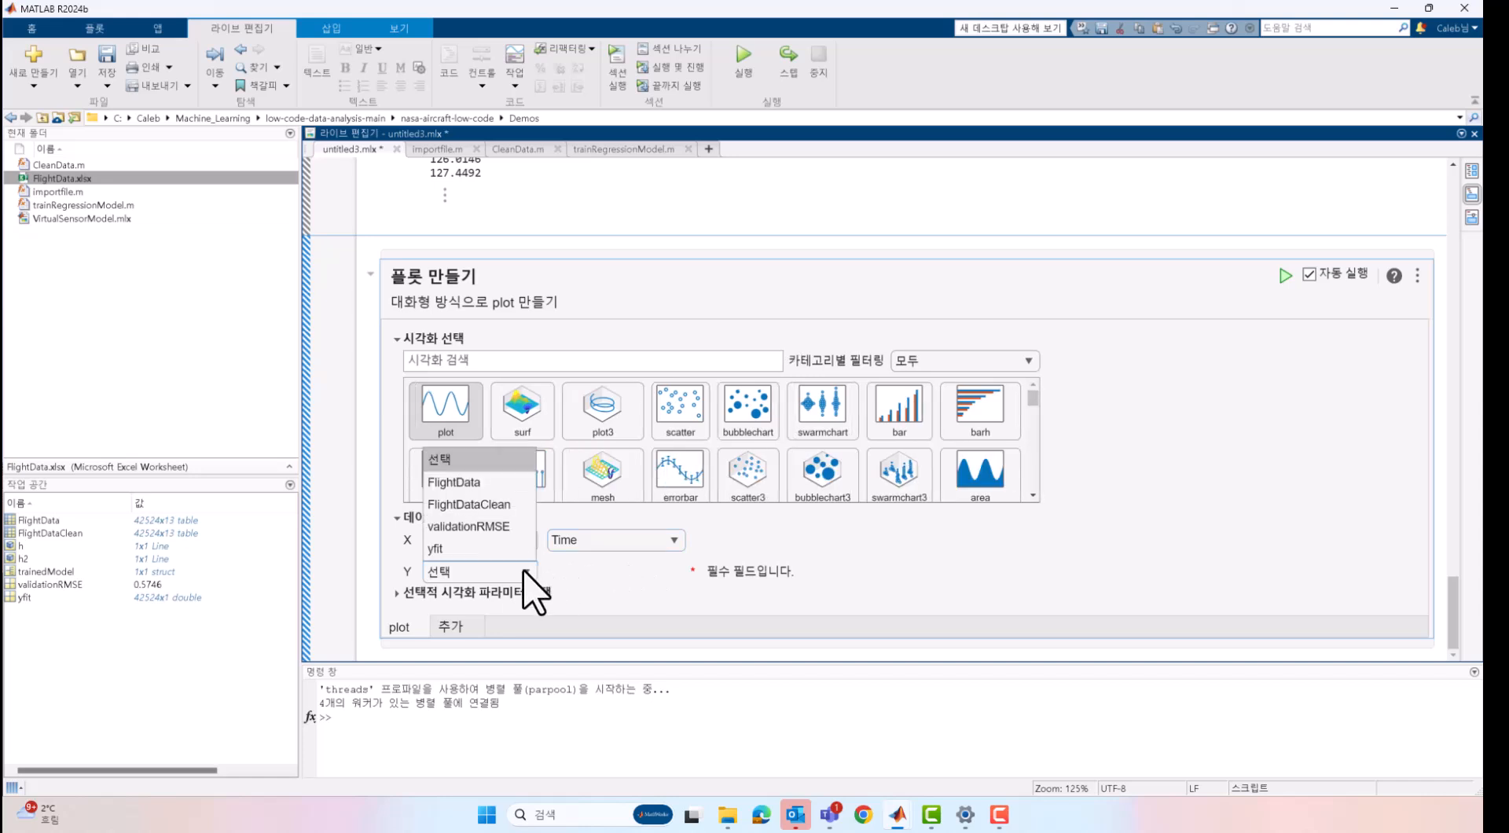
click(518, 482)
click(653, 573)
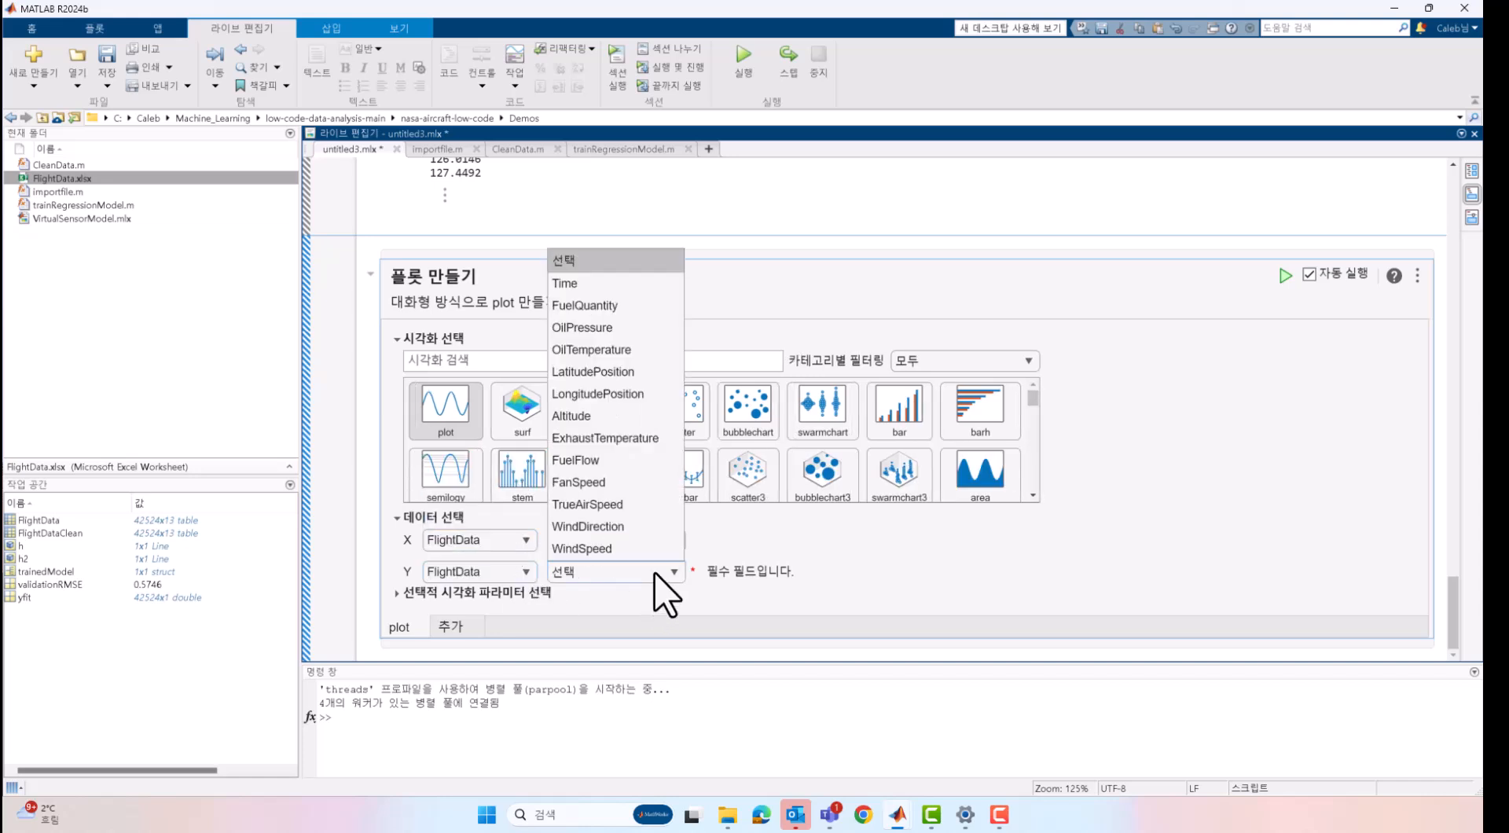
click(652, 512)
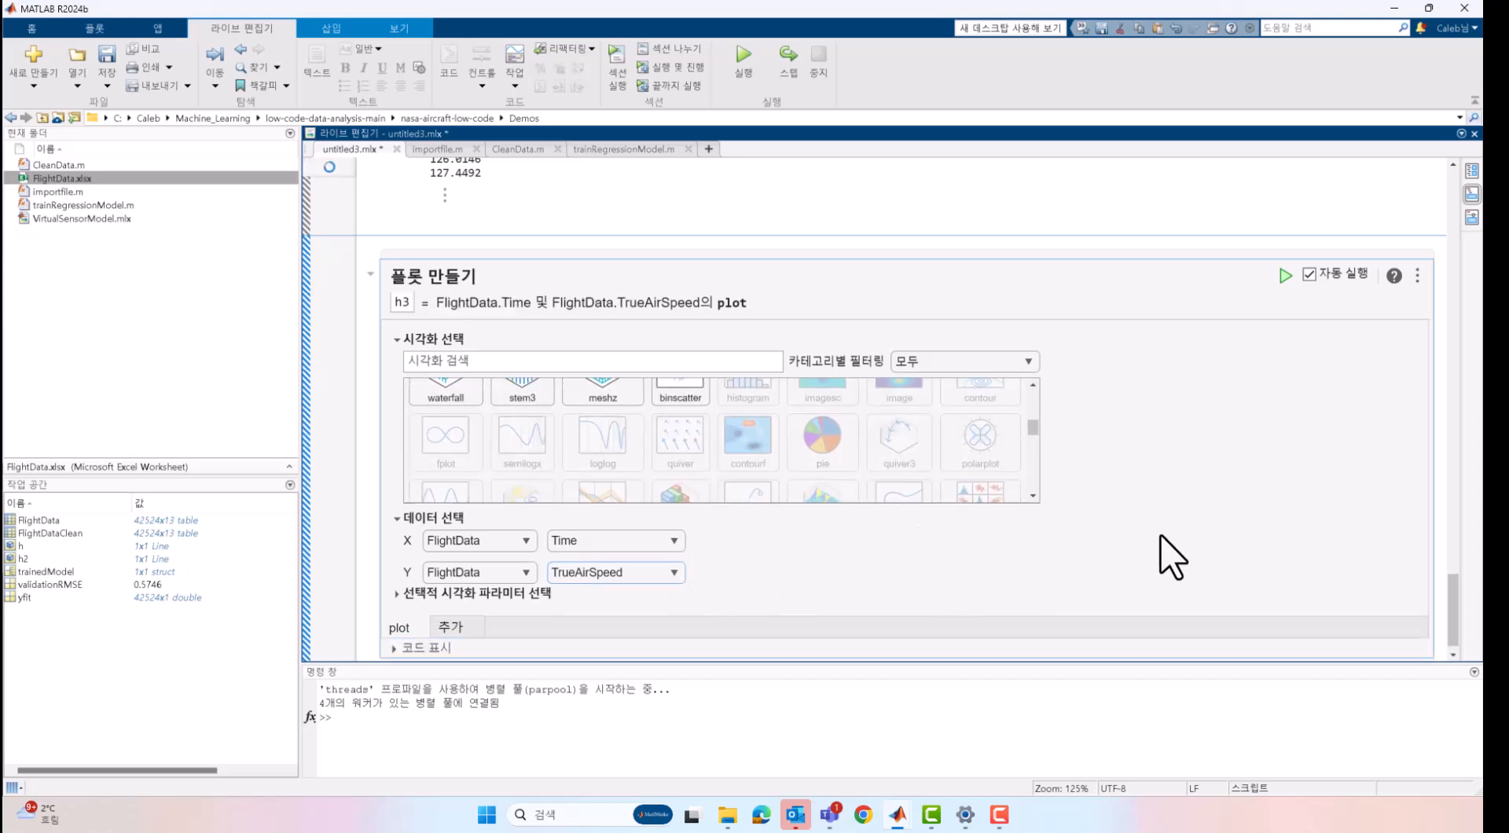
click(1284, 256)
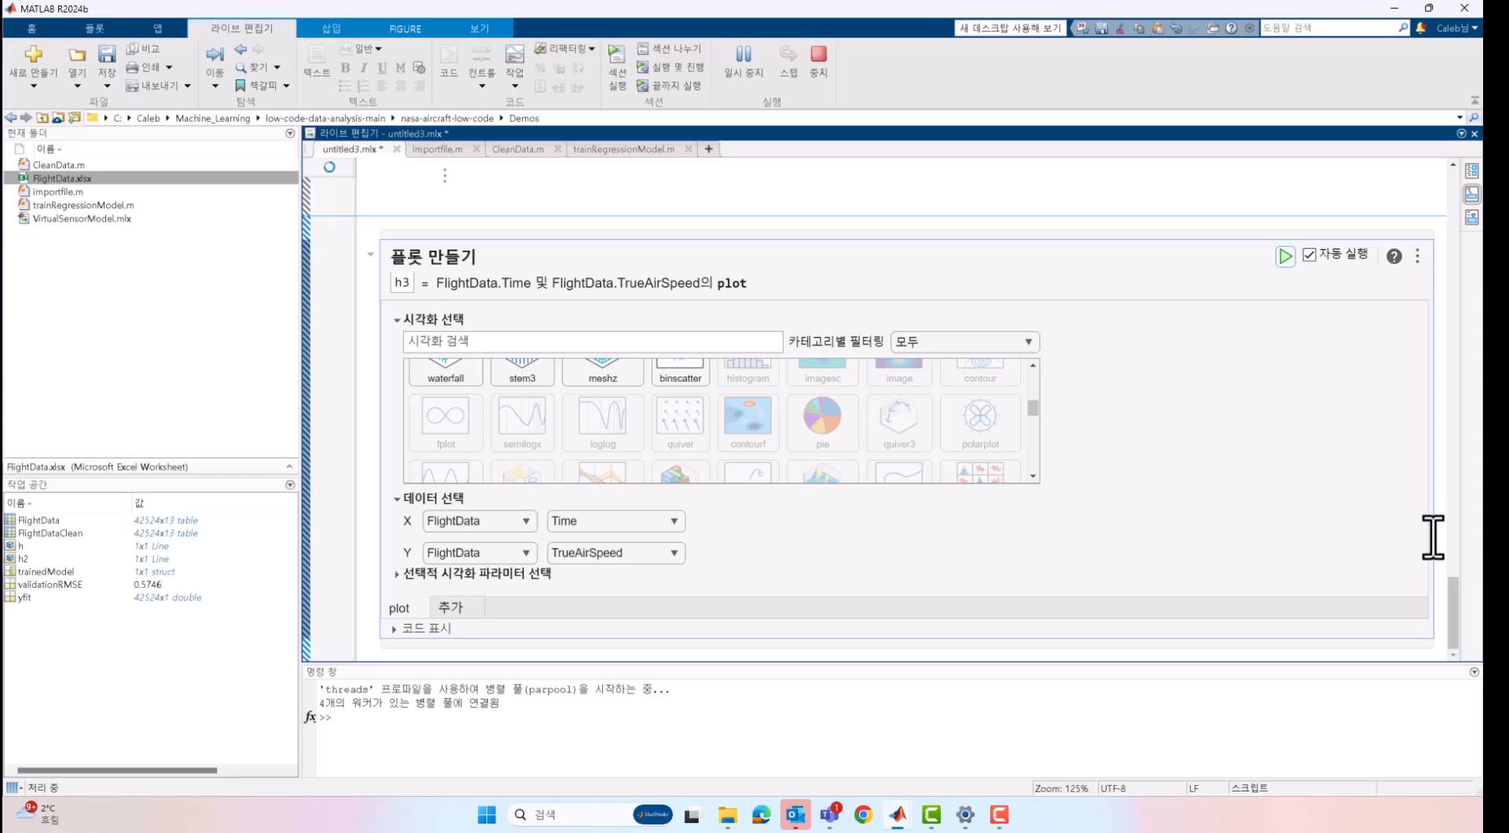
drag(1452, 564, 1452, 628)
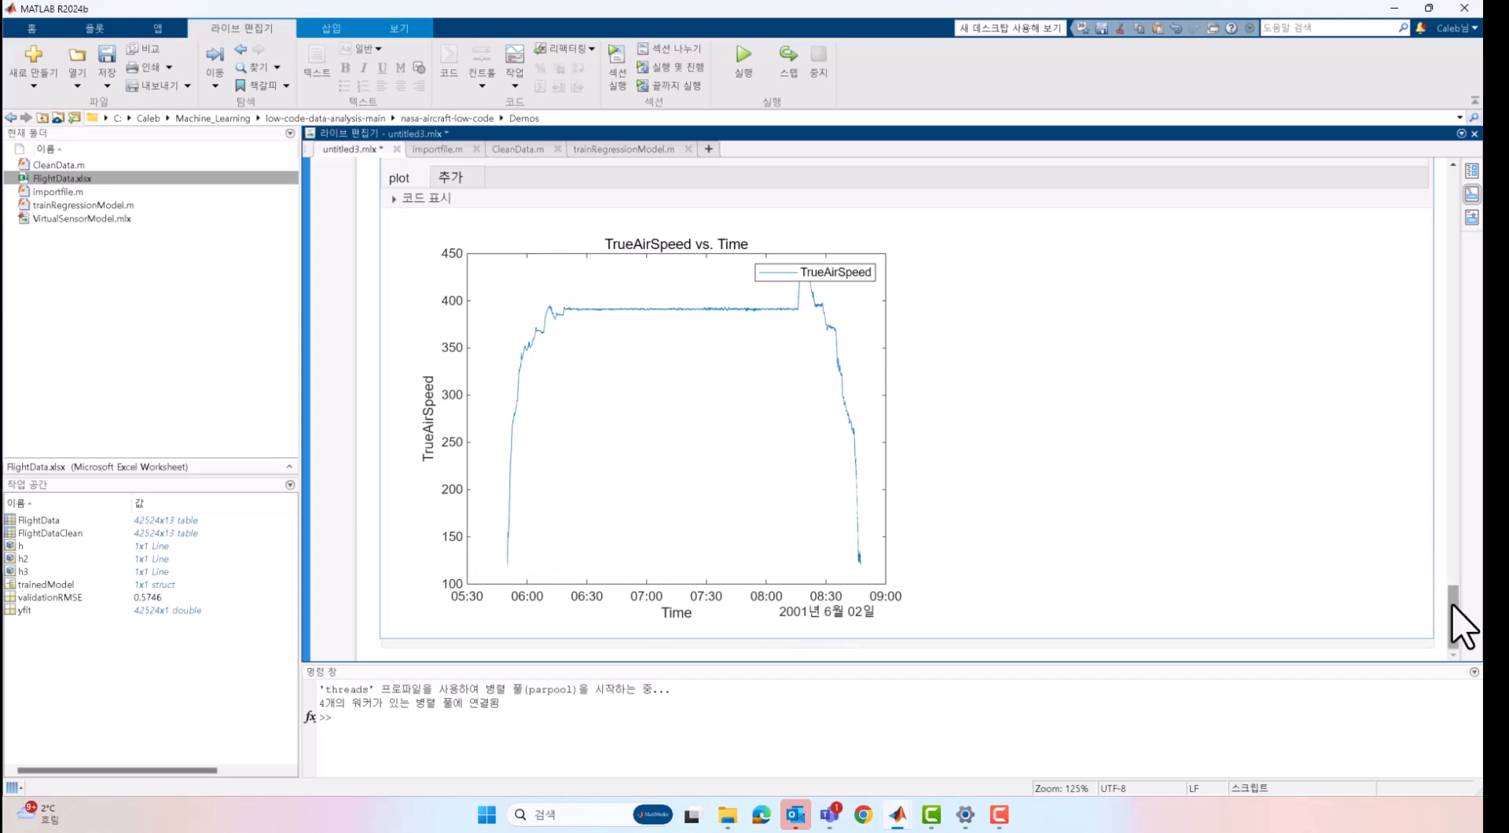
Add a second overlaid plot to the same task with yfit as its Y data
drag(1453, 606, 1453, 556)
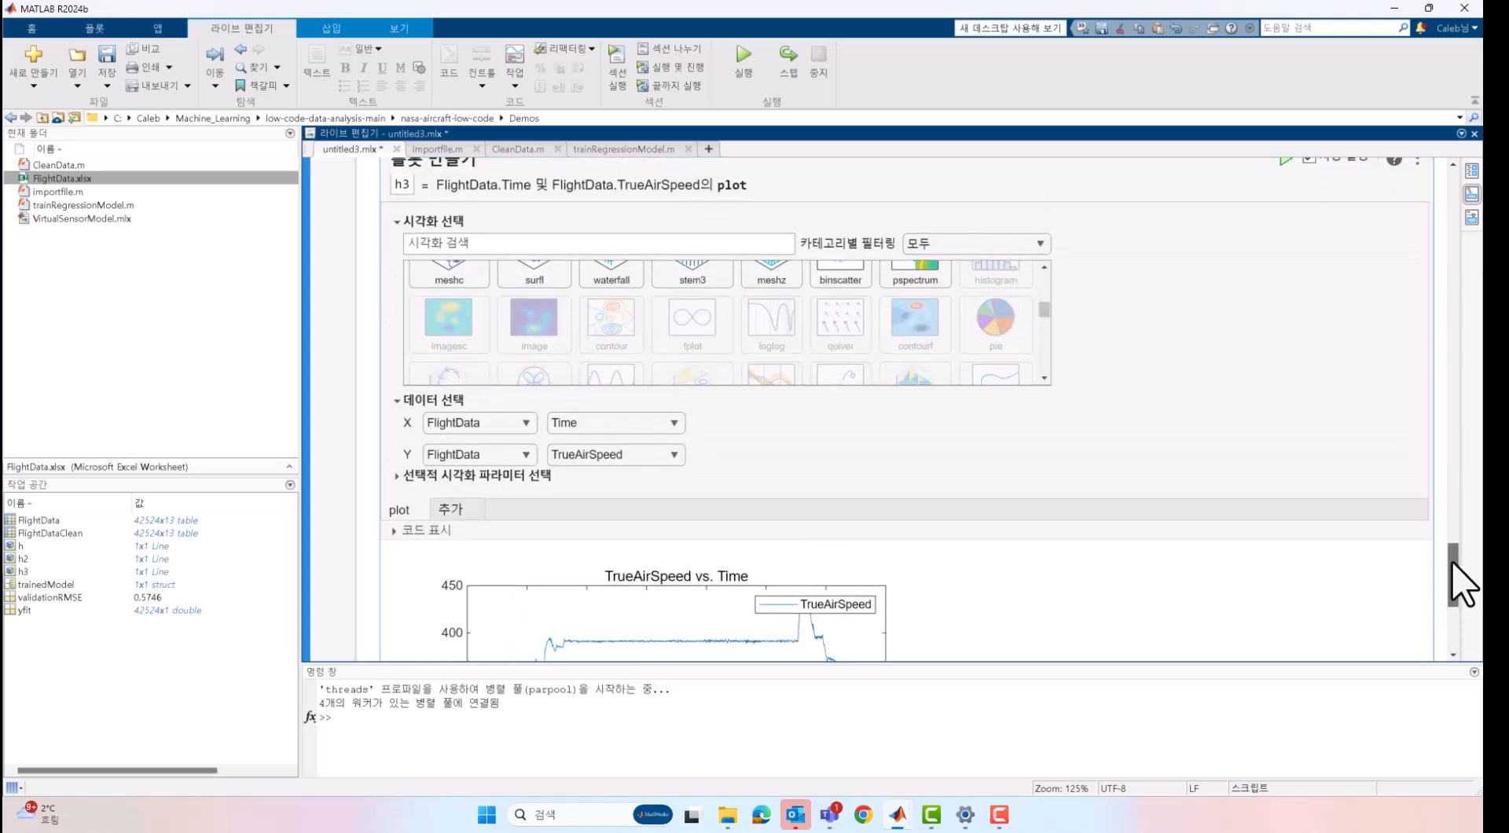
click(461, 512)
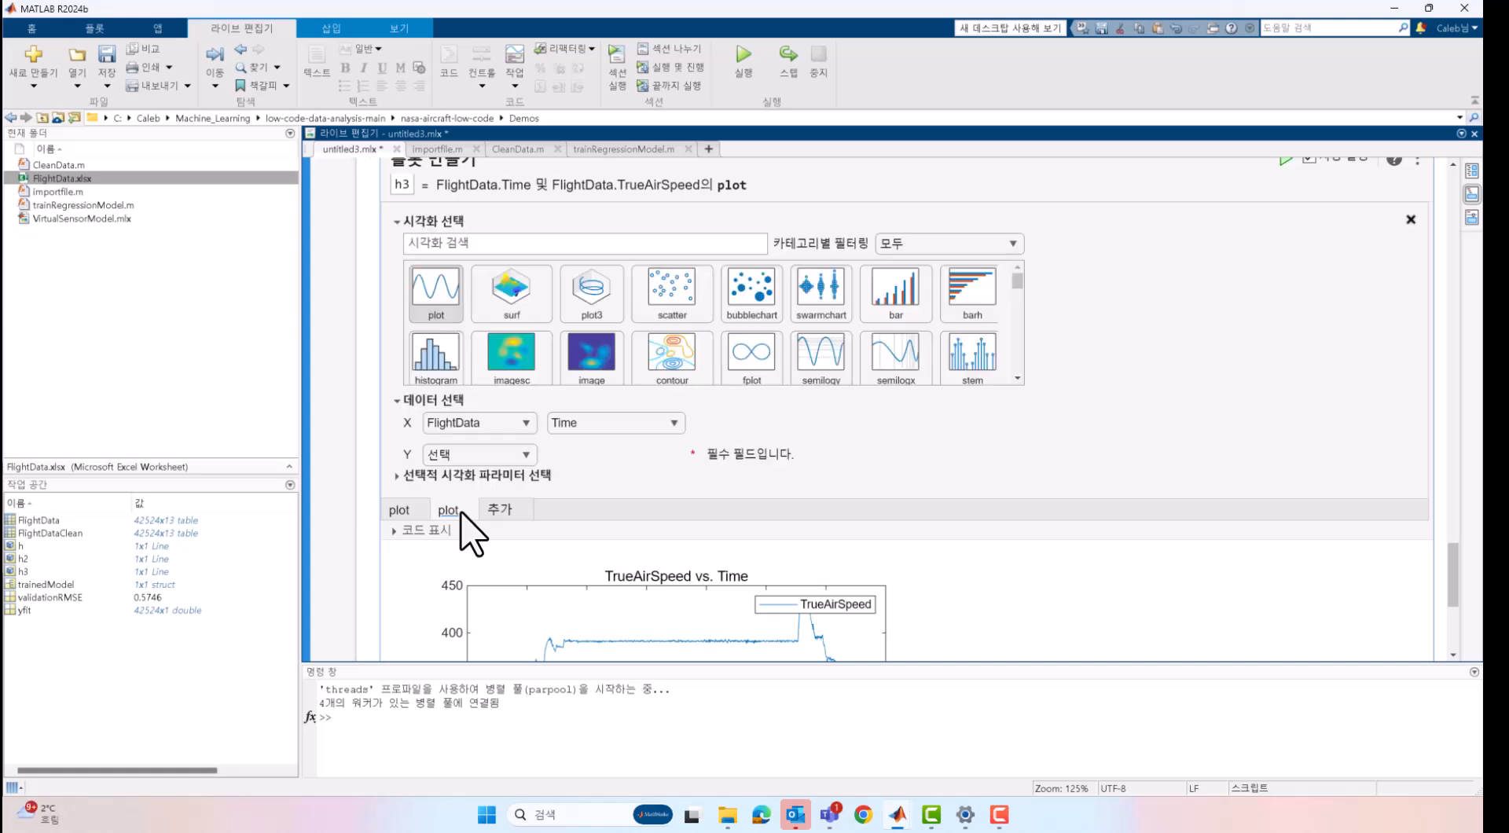
click(492, 453)
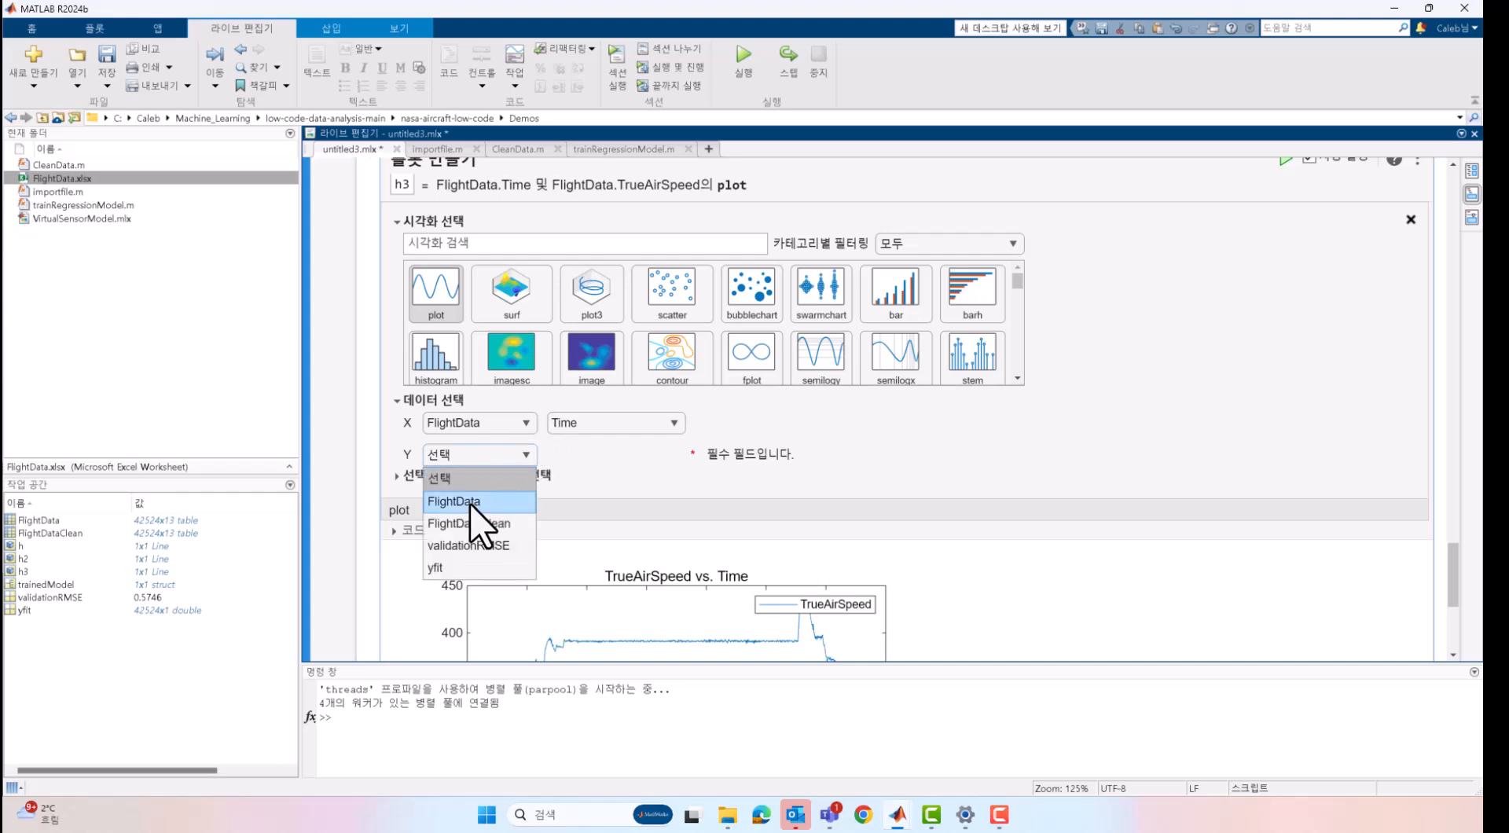
click(468, 569)
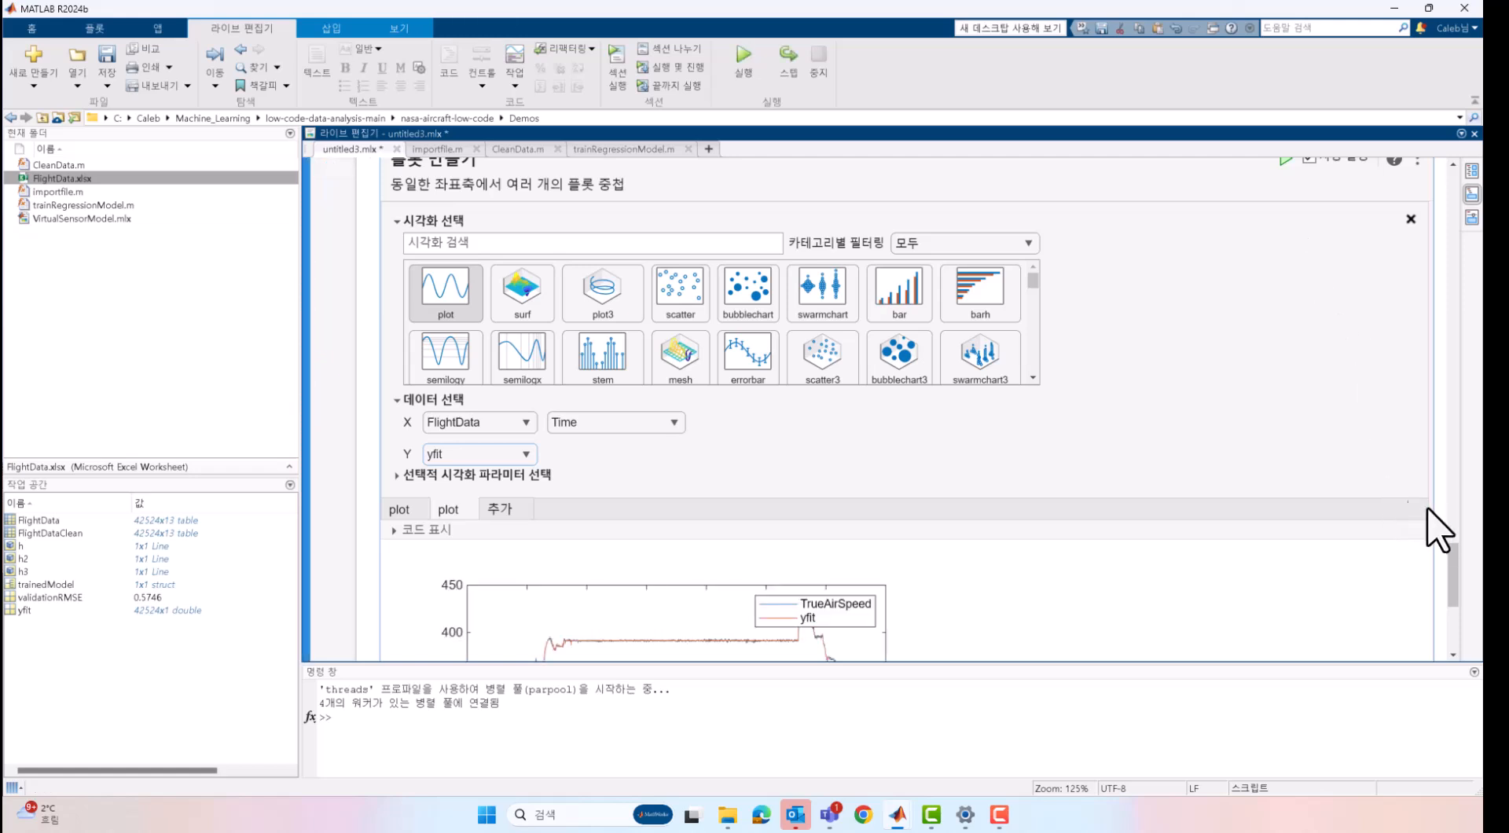
drag(1452, 541, 1454, 597)
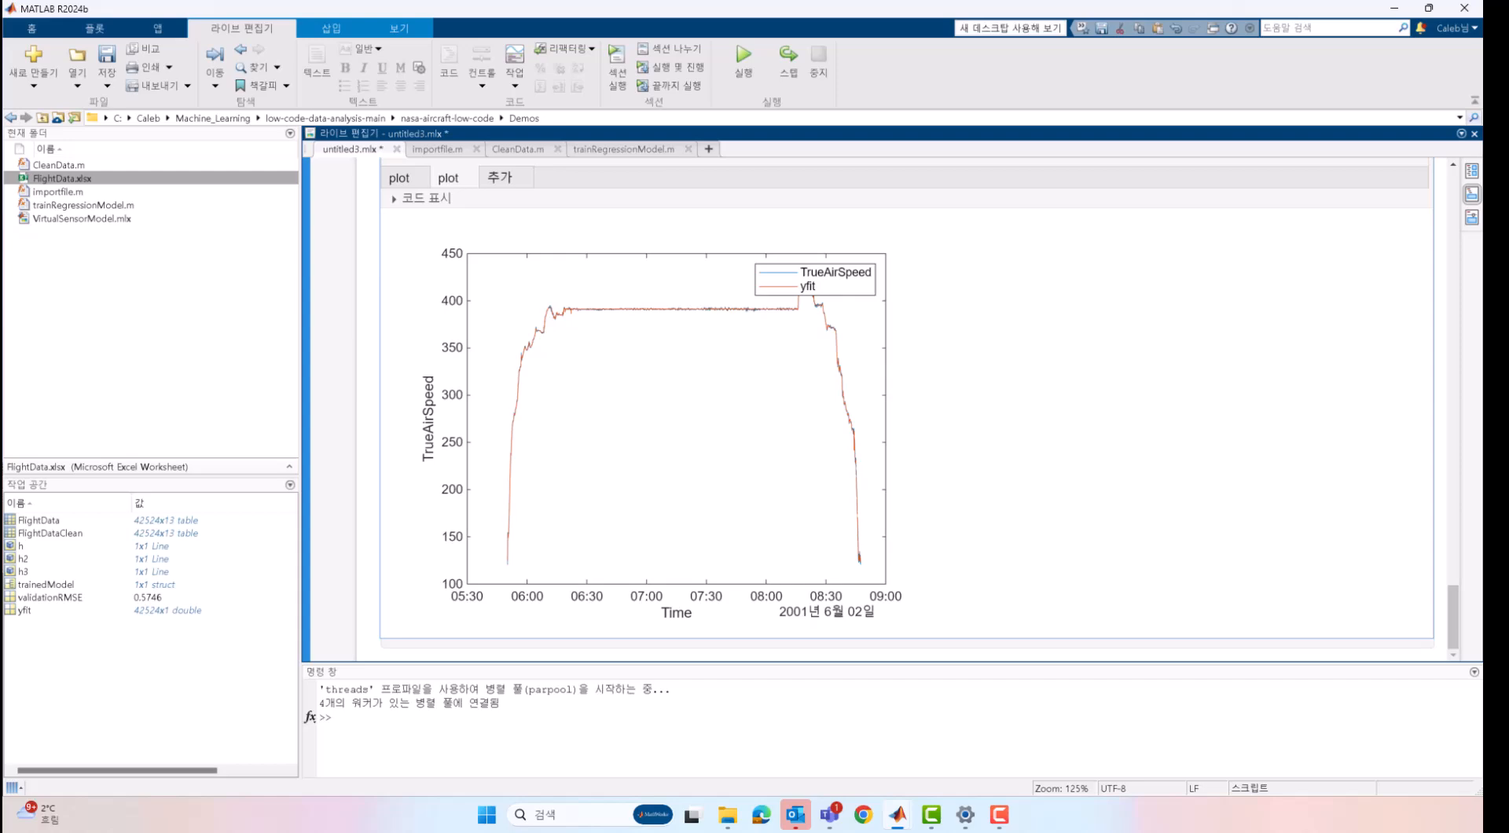
Review the whole live script, from the raw data import through cleaning, model training and prediction to the final comparison plot
scroll(1152, 398, up, 15)
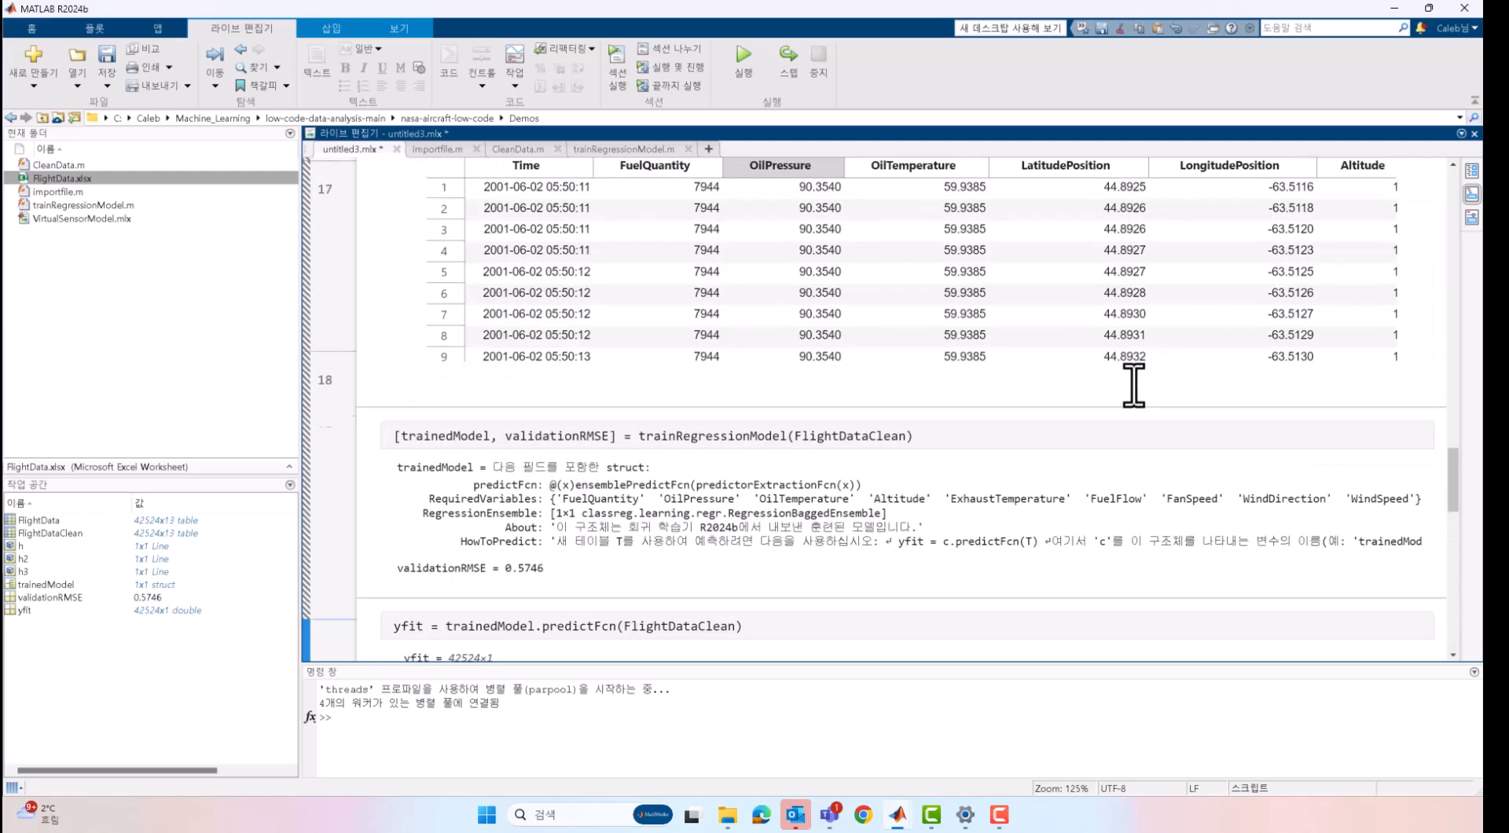
scroll(1097, 393, up, 5)
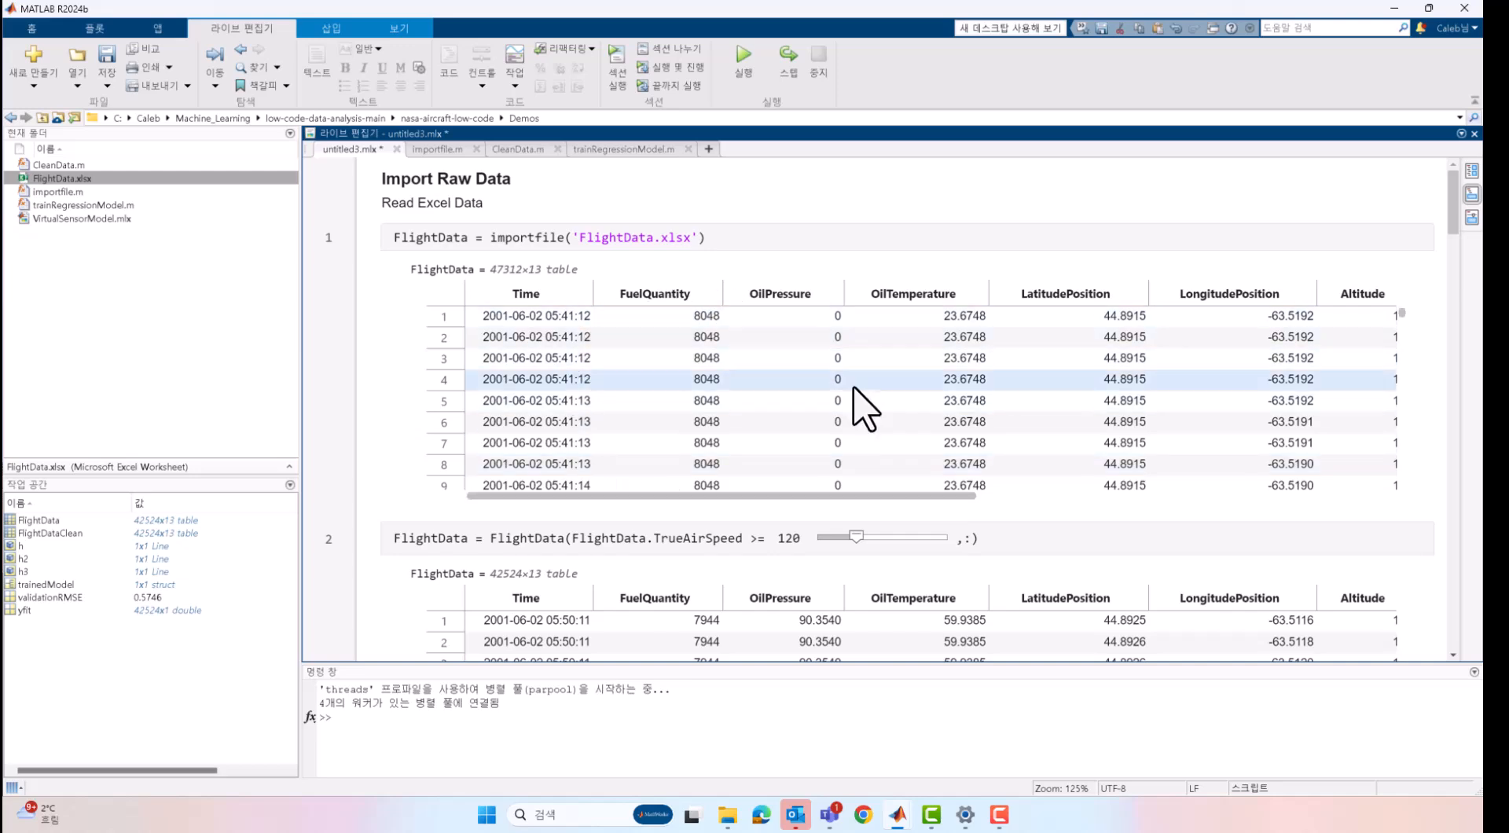
scroll(841, 455, down, 3)
scroll(755, 550, down, 12)
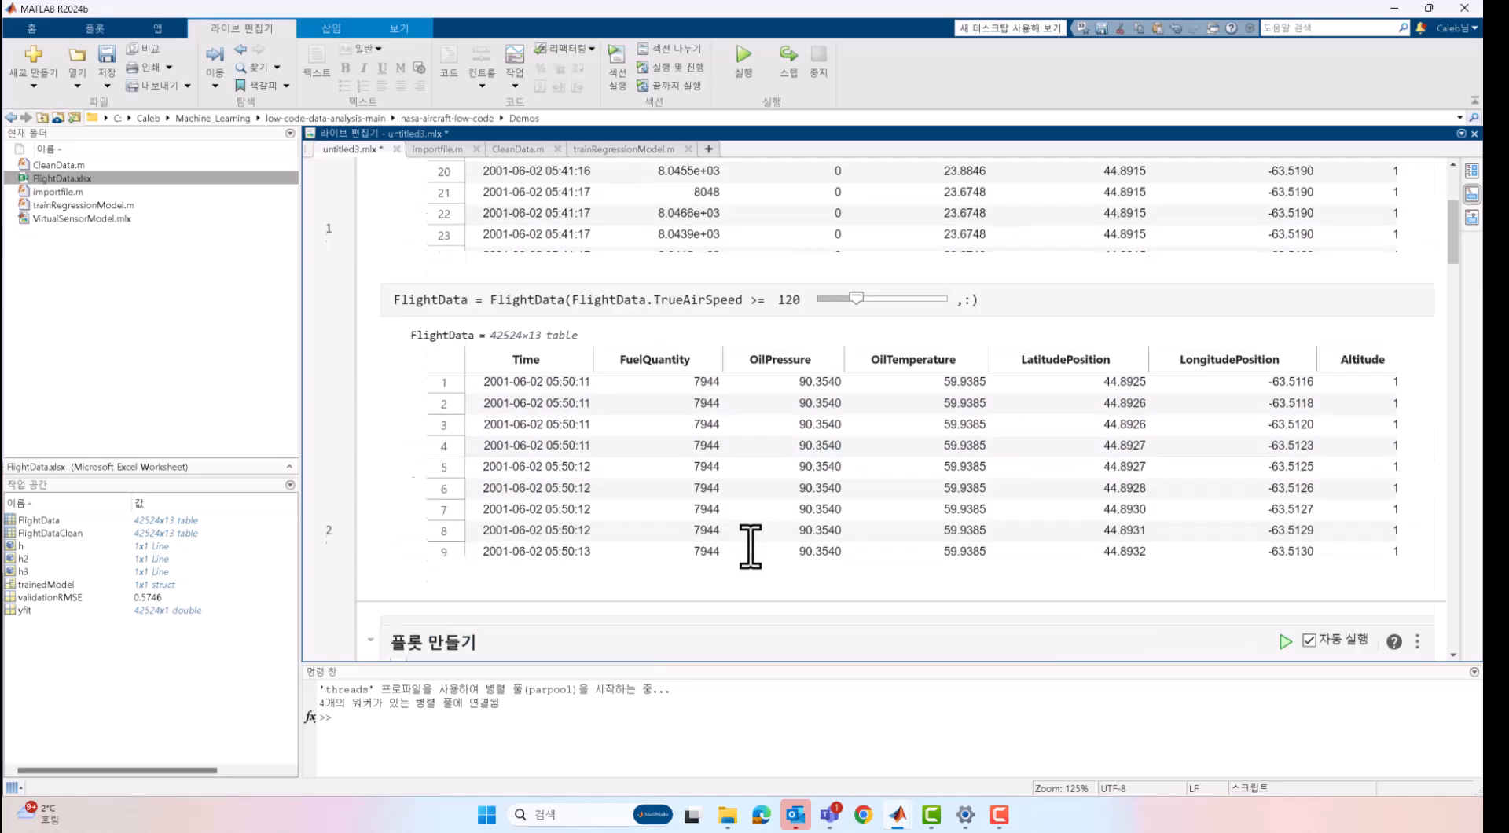
scroll(754, 550, down, 1)
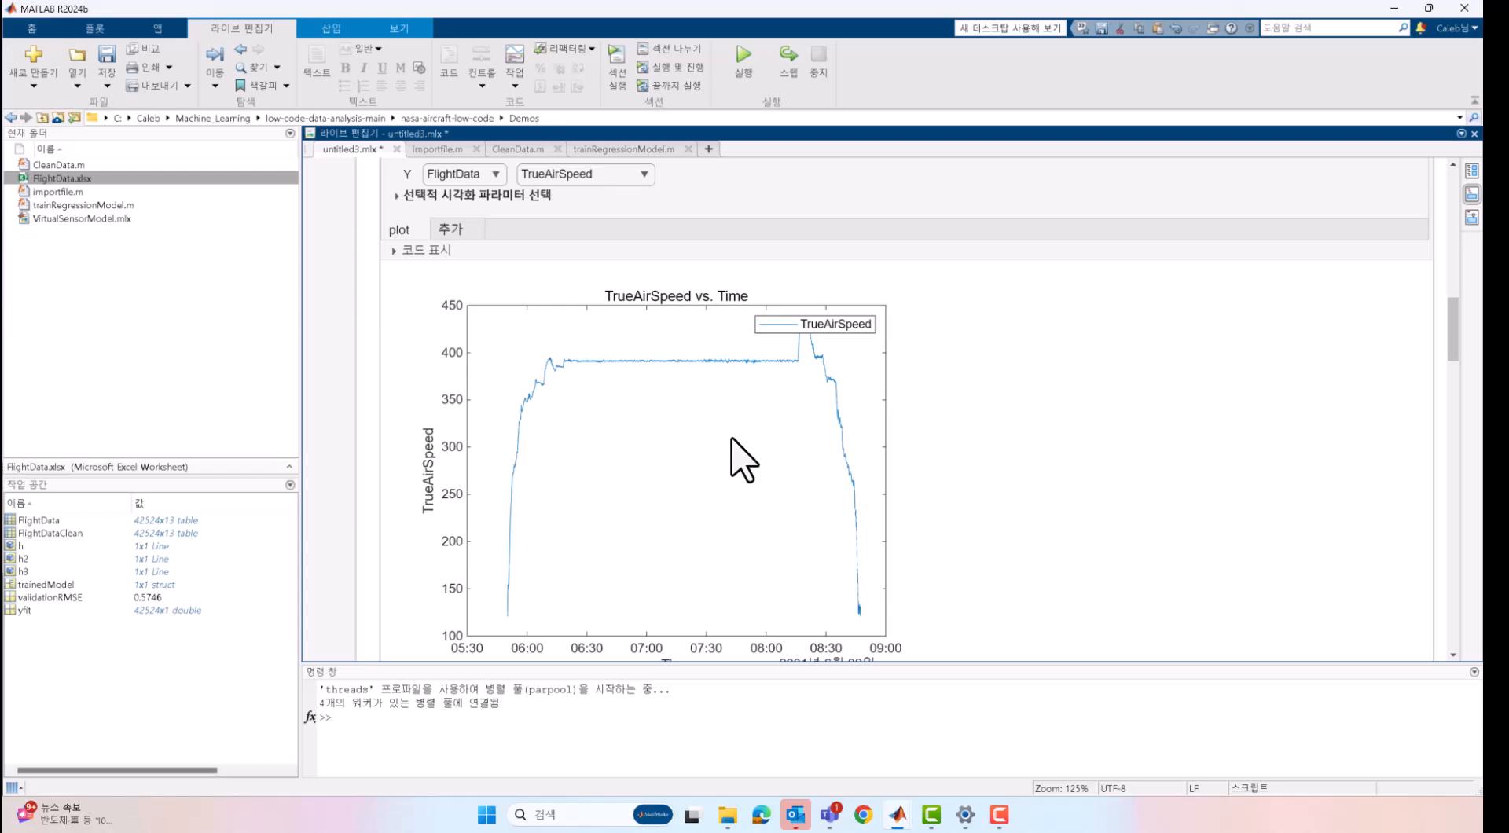
scroll(992, 493, up, 13)
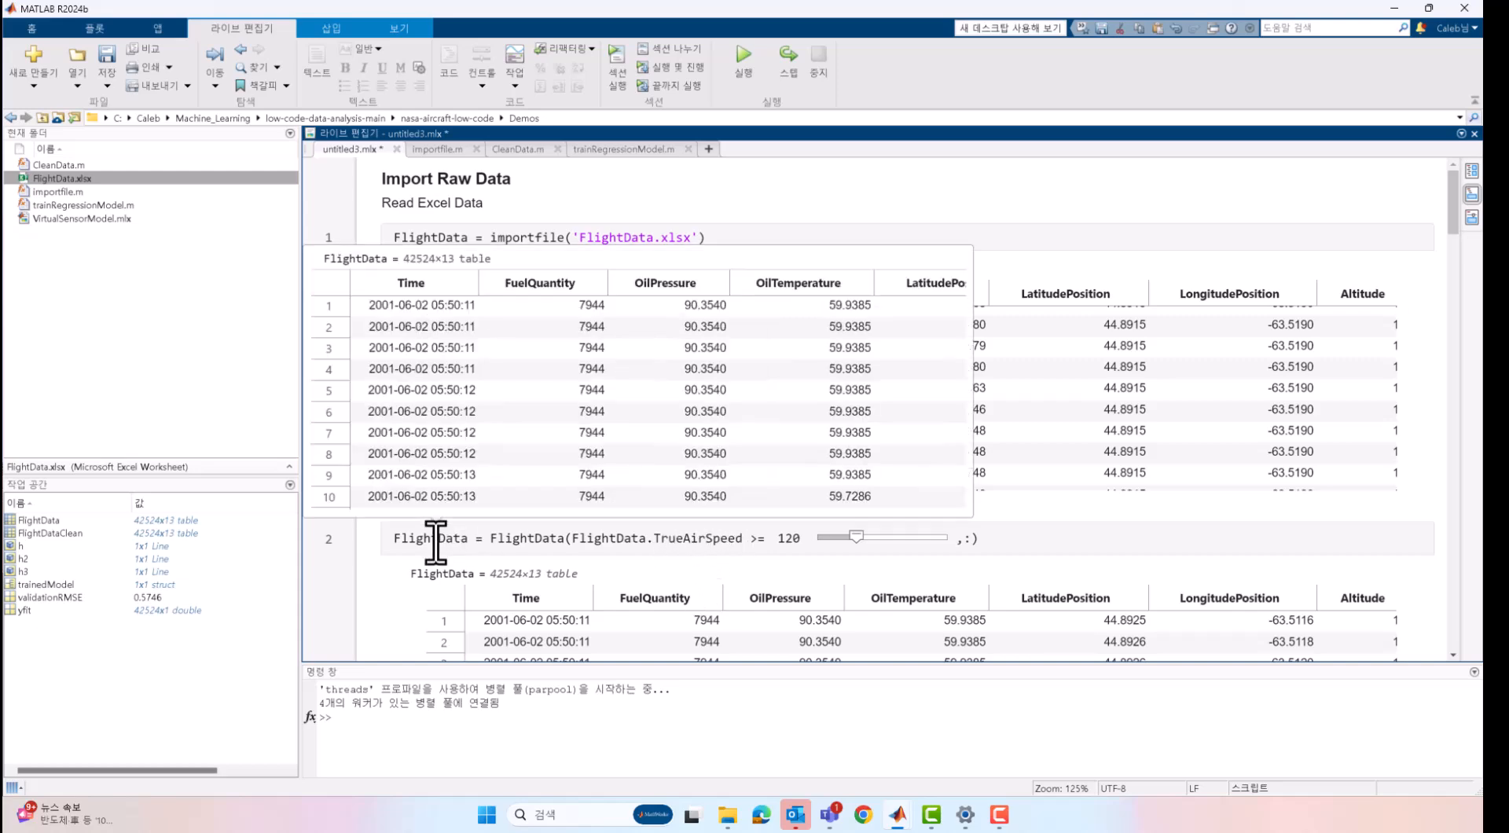
scroll(437, 542, down, 10)
scroll(448, 562, down, 10)
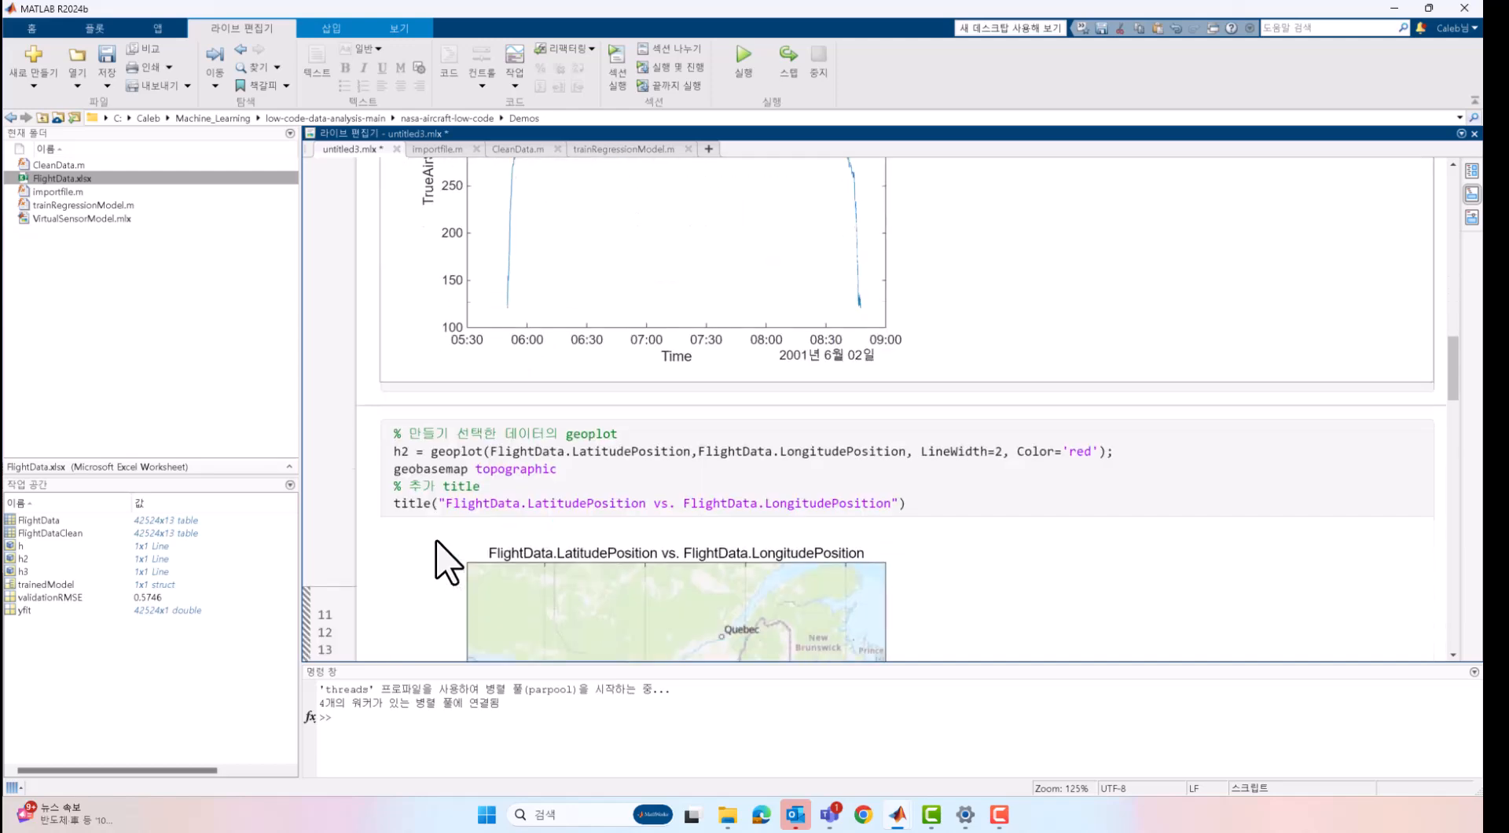
scroll(440, 551, down, 3)
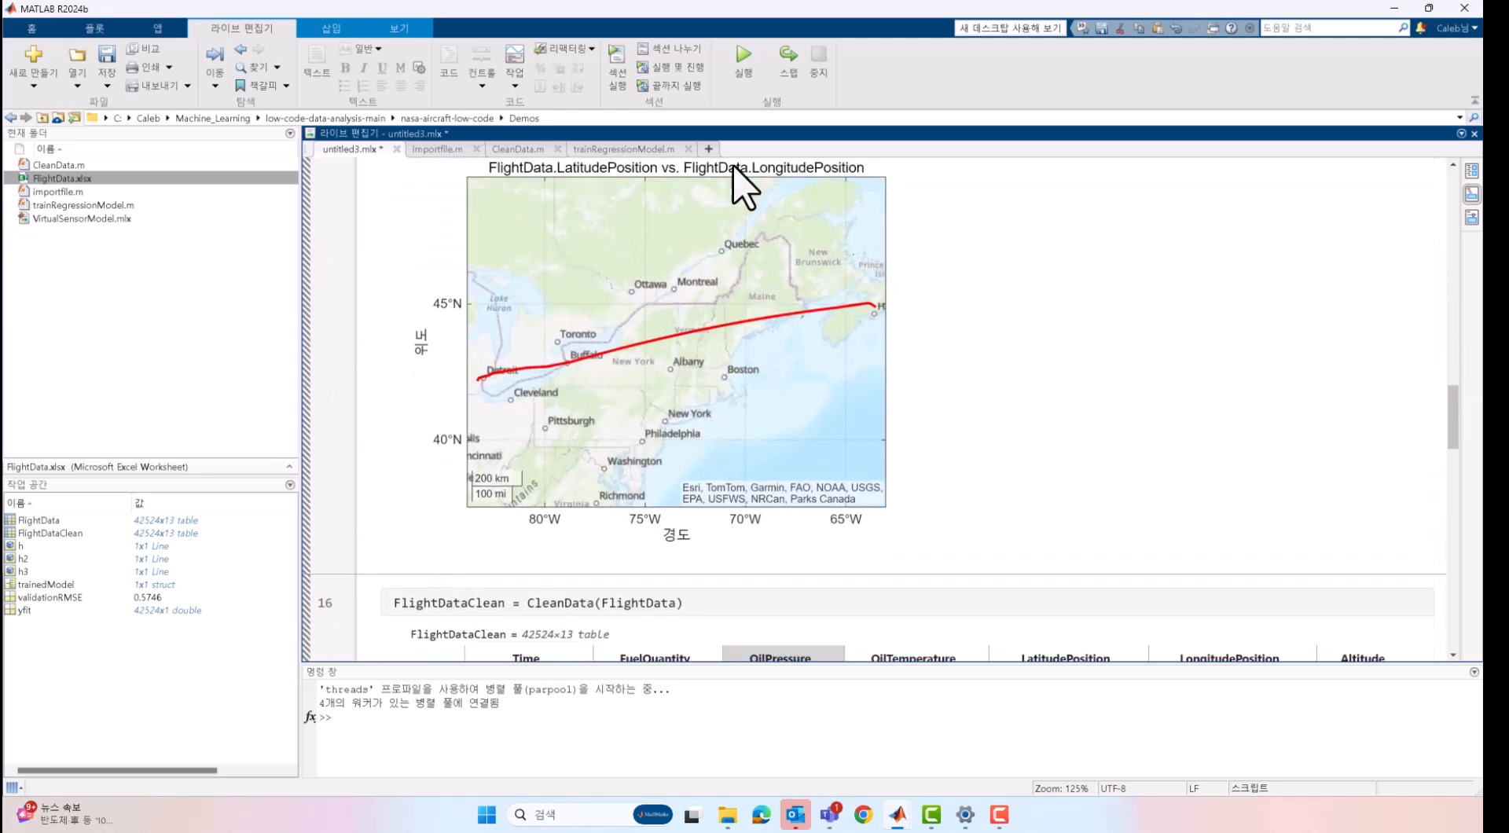
scroll(1108, 387, down, 4)
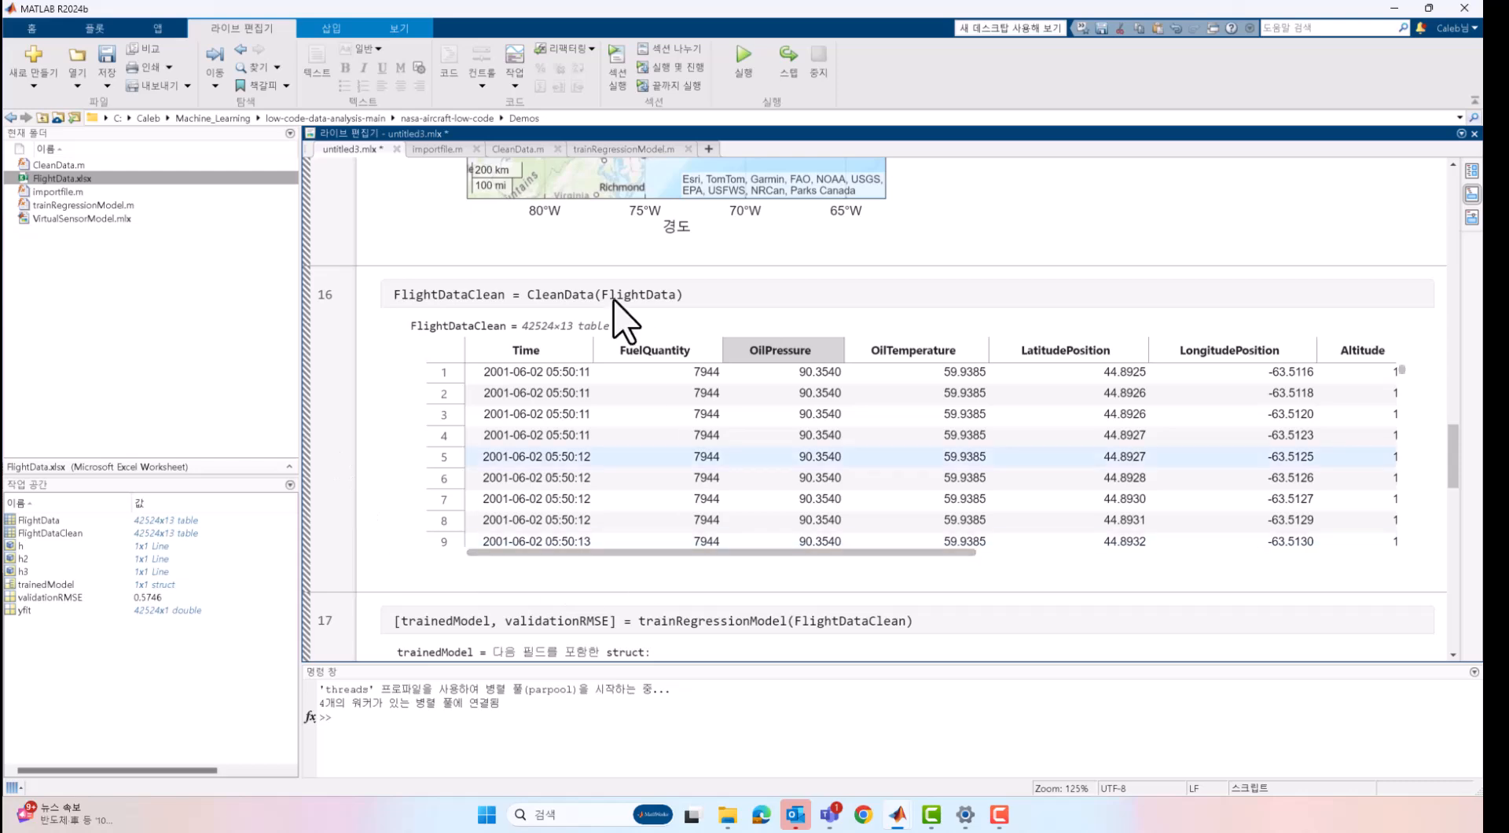
scroll(702, 495, down, 3)
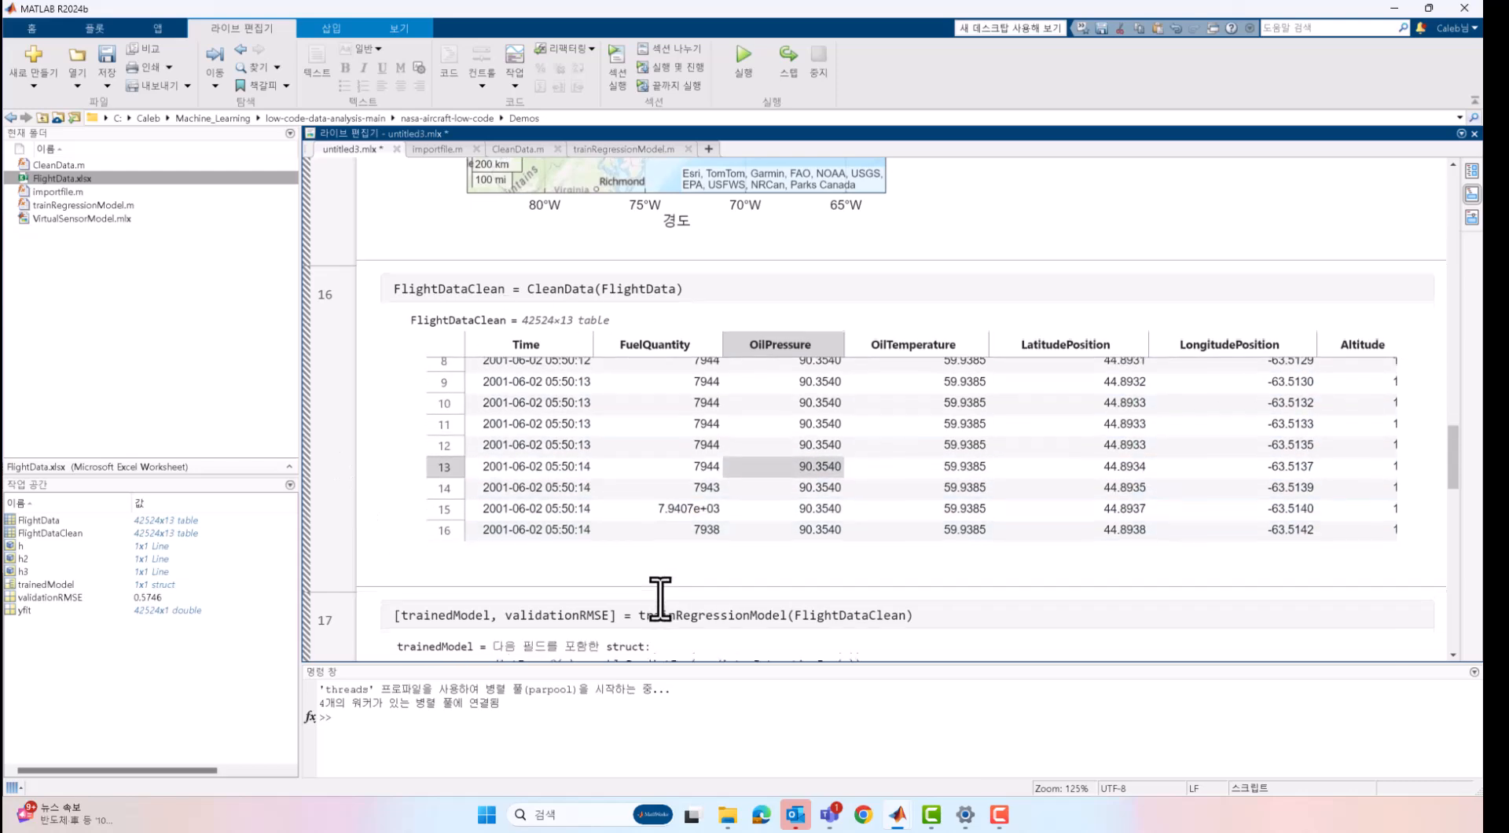
scroll(660, 597, down, 3)
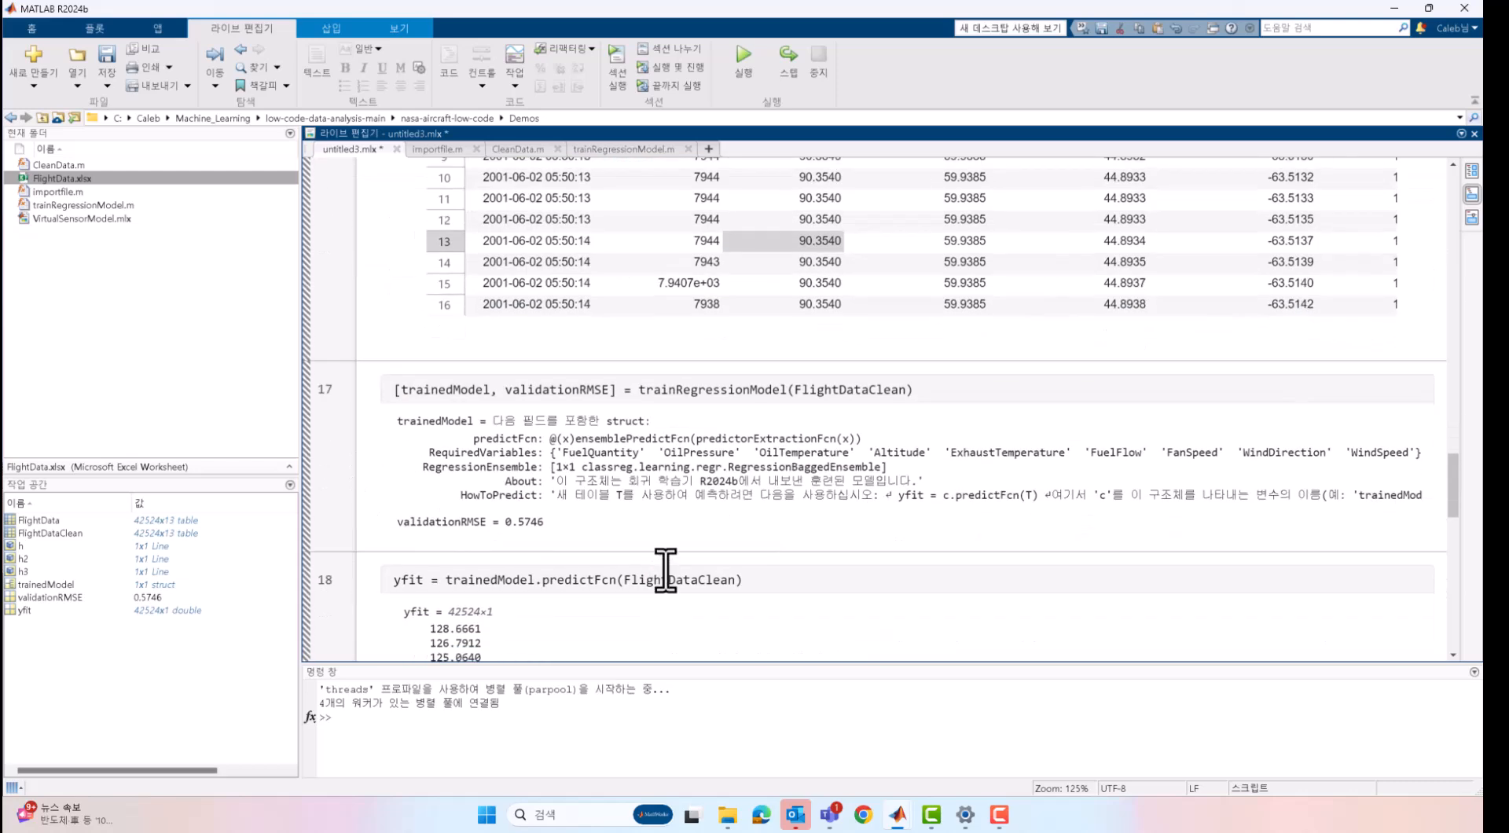
mouse_move(853, 390)
scroll(760, 591, down, 2)
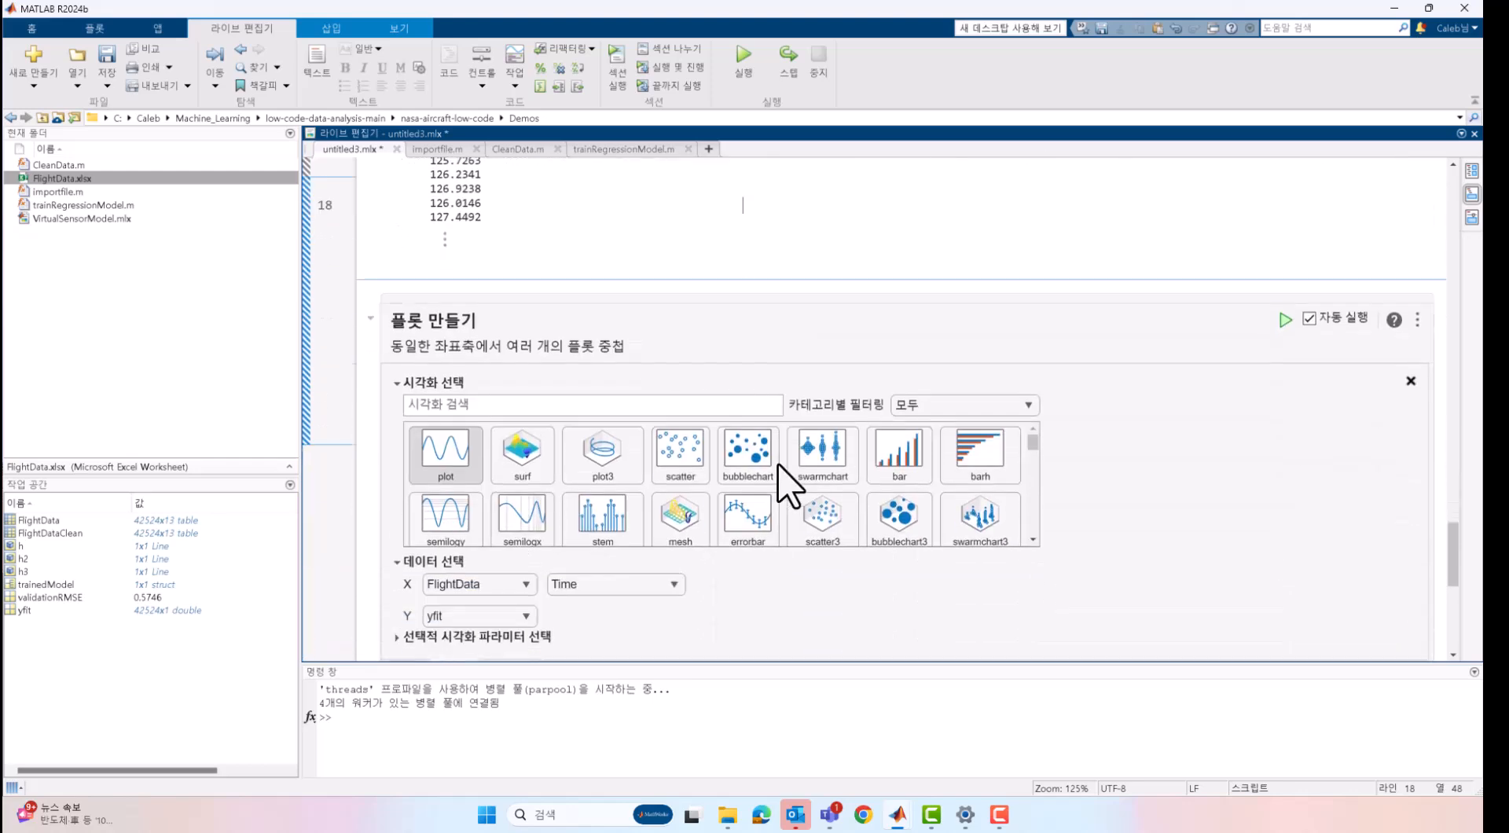
scroll(782, 491, down, 3)
scroll(805, 583, down, 8)
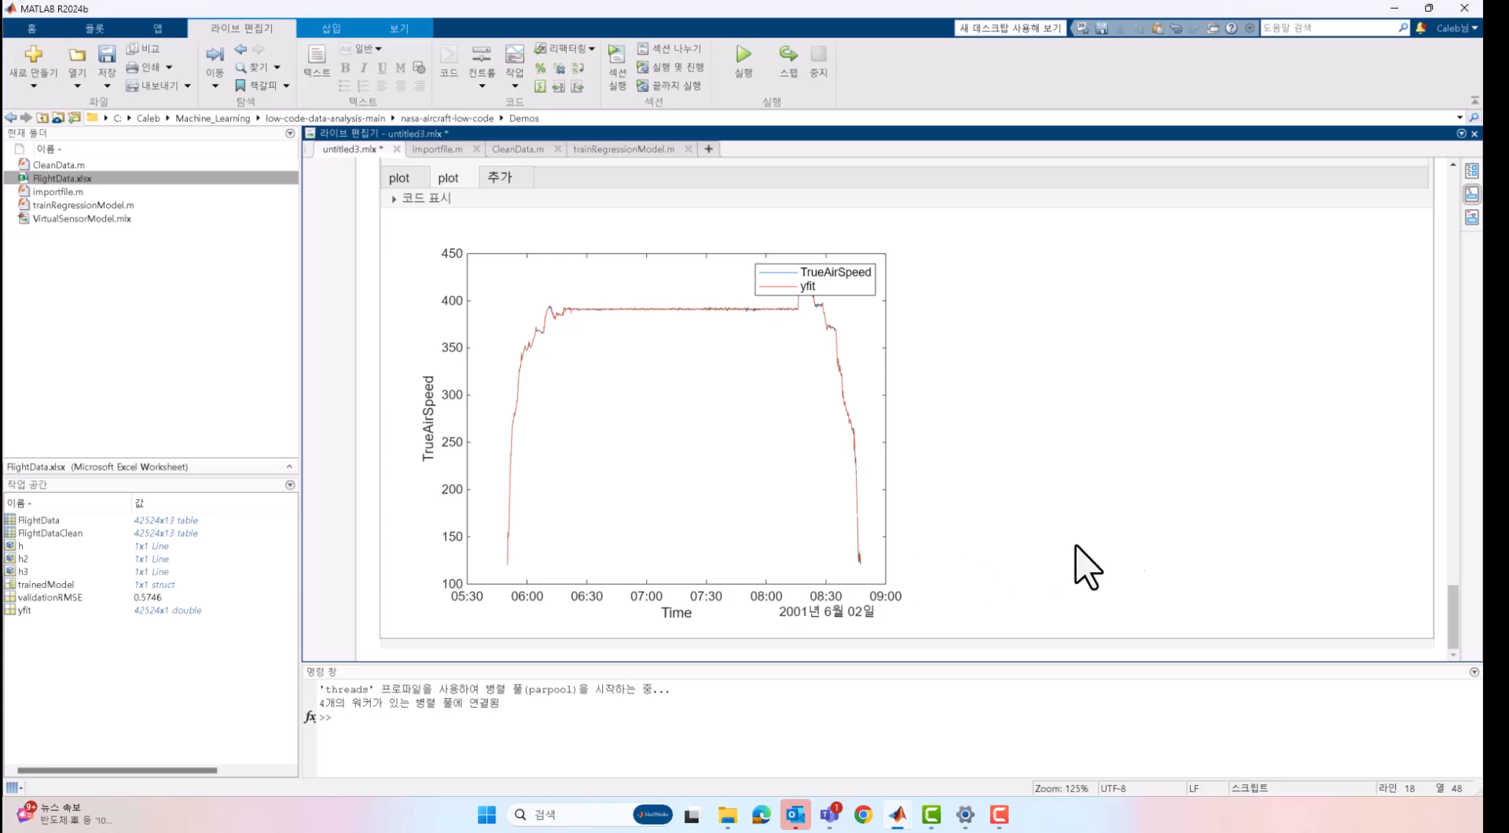